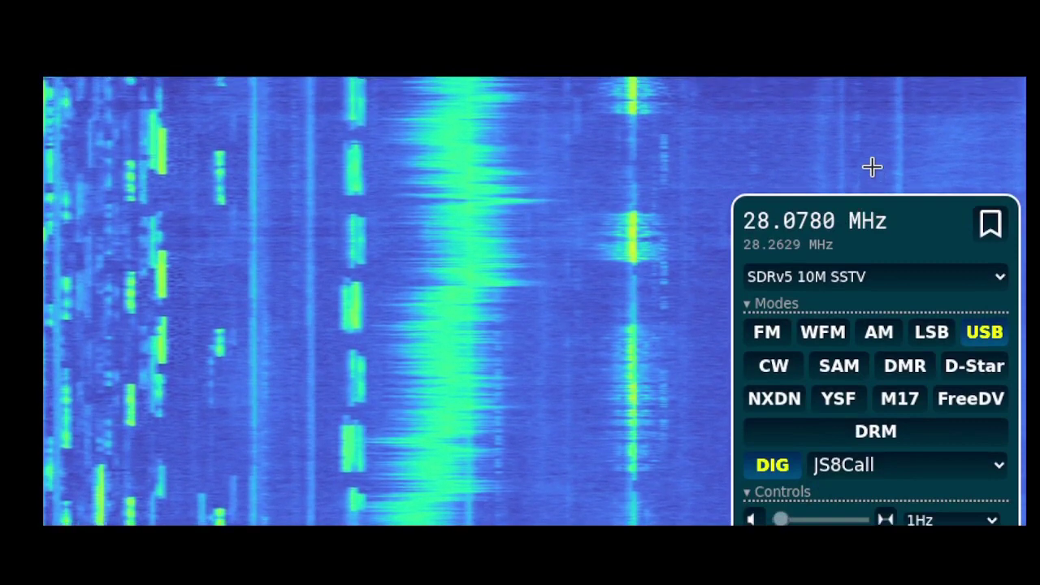
Examine the receiver panel's Modes, Controls, Settings and Display sections for the SDRv5 10M SSTV profile.
scroll(984, 204, "down", 5)
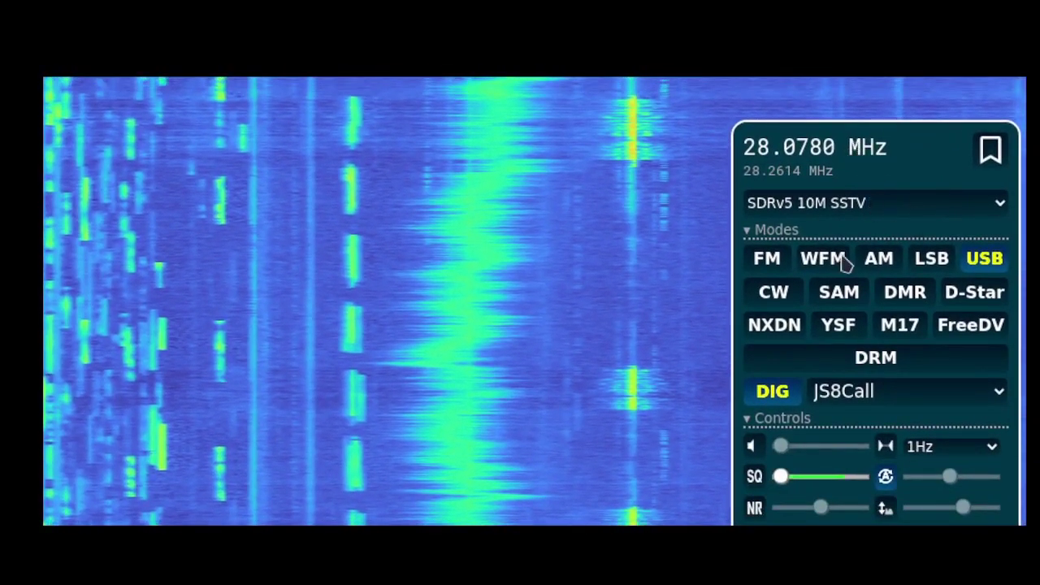
scroll(865, 149, "down", 3)
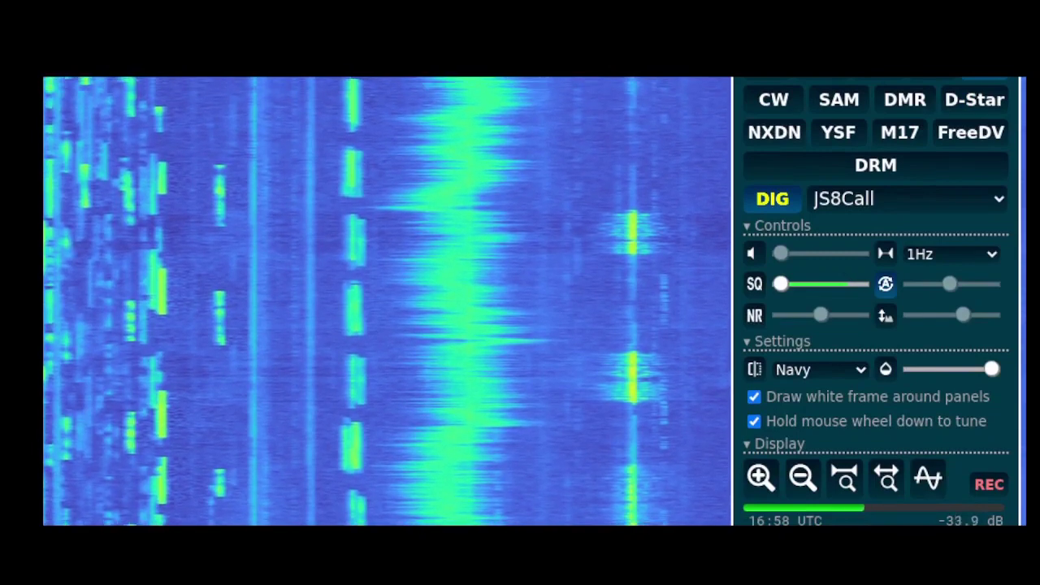
scroll(979, 135, "up", 2)
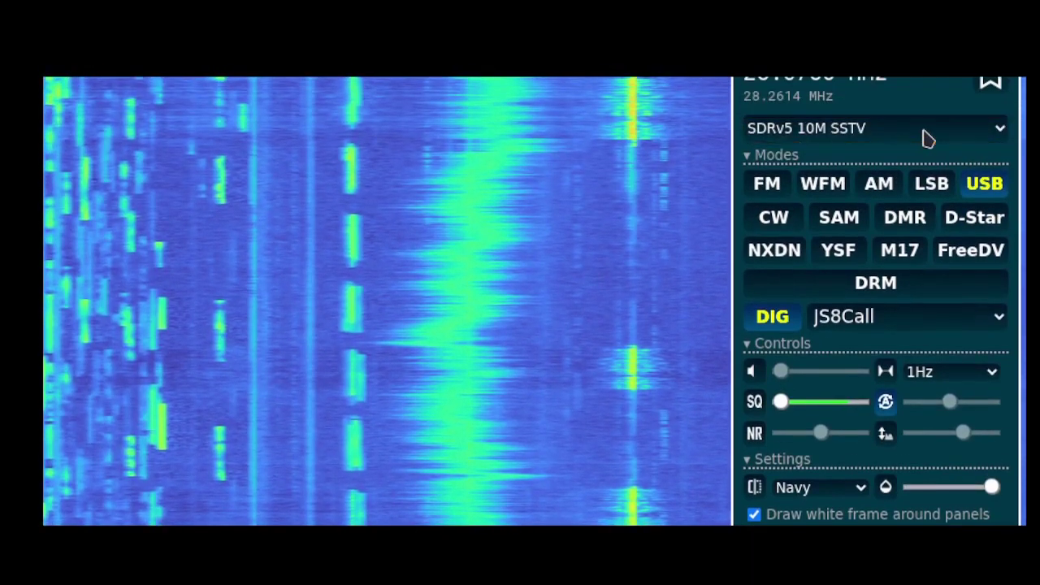
scroll(908, 248, "down", 1)
scroll(900, 116, "up", 2)
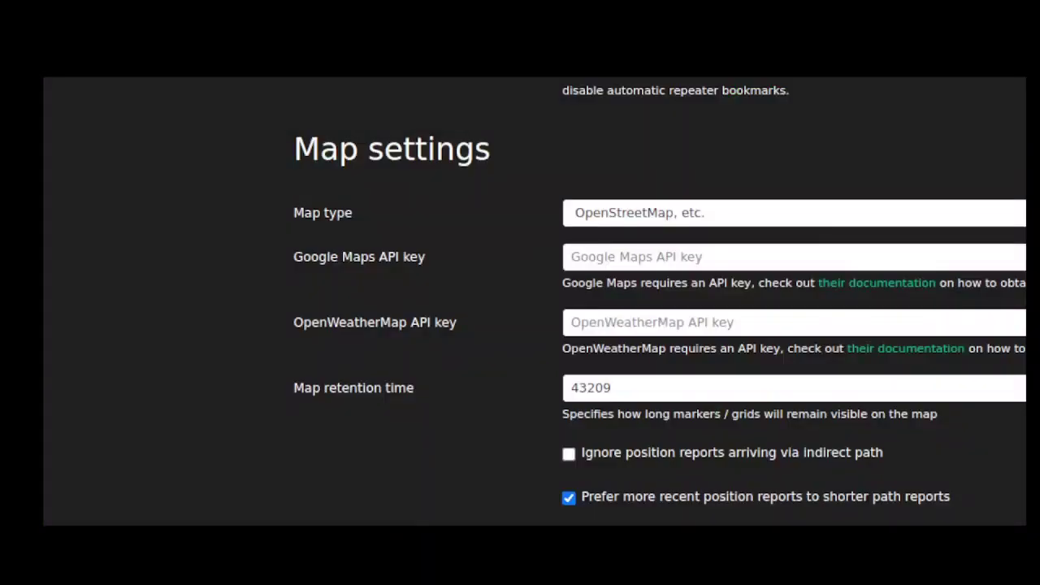
Review the Map settings section of the General Settings page, focusing on the Map type option.
scroll(441, 216, "down", 5)
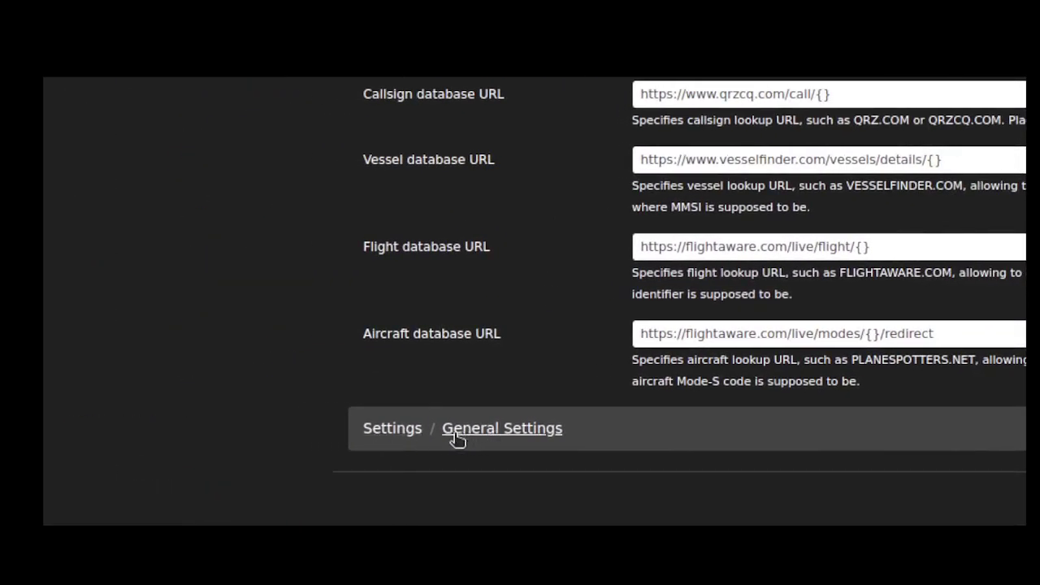
scroll(533, 132, "up", 5)
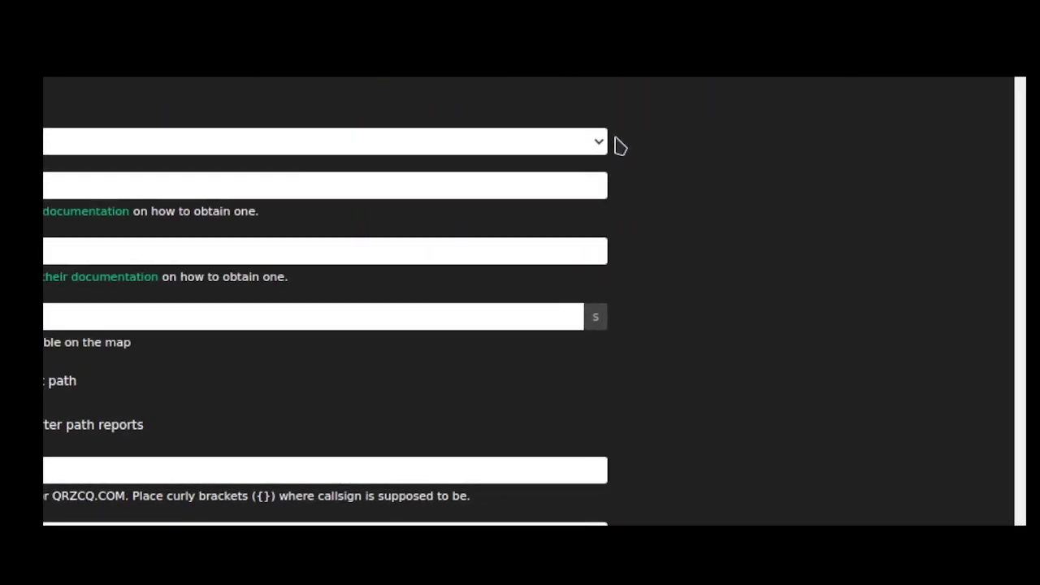
left_click(776, 150)
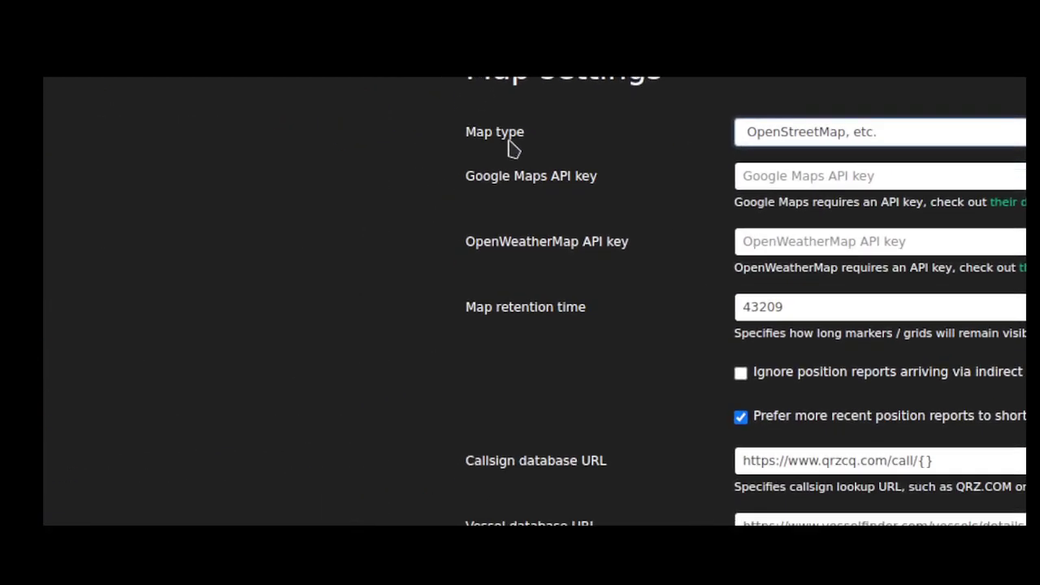
triple_click(512, 147)
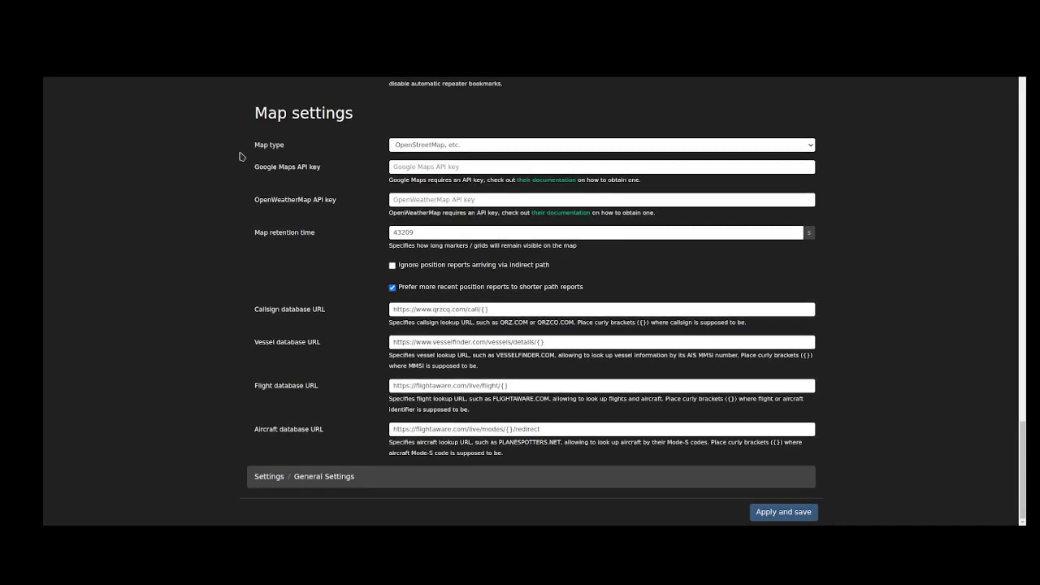
triple_click(274, 147)
double_click(260, 146)
left_click(285, 148)
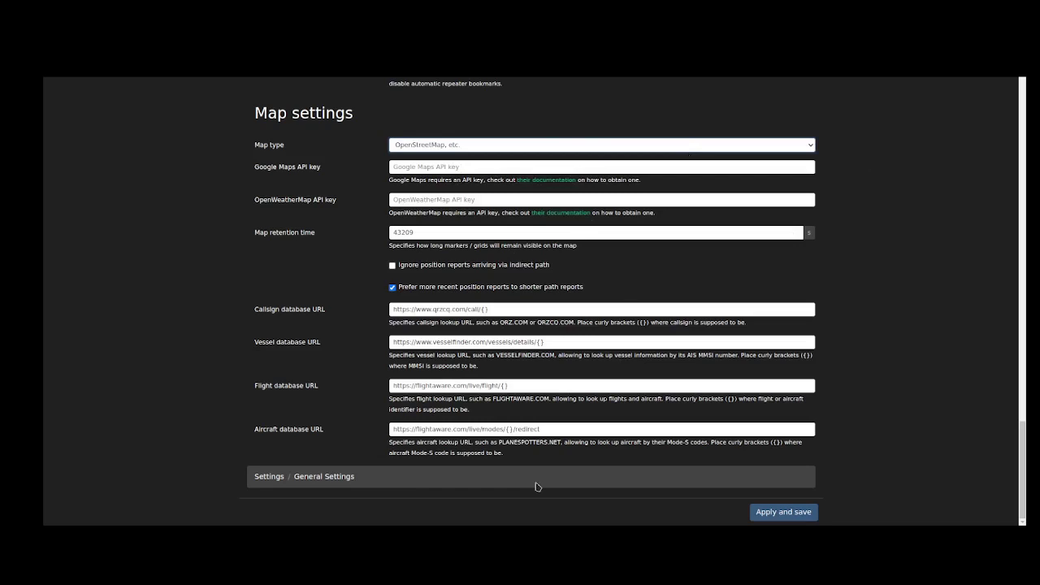
Examine the callsign, vessel, flight and aircraft database URL settings.
triple_click(281, 313)
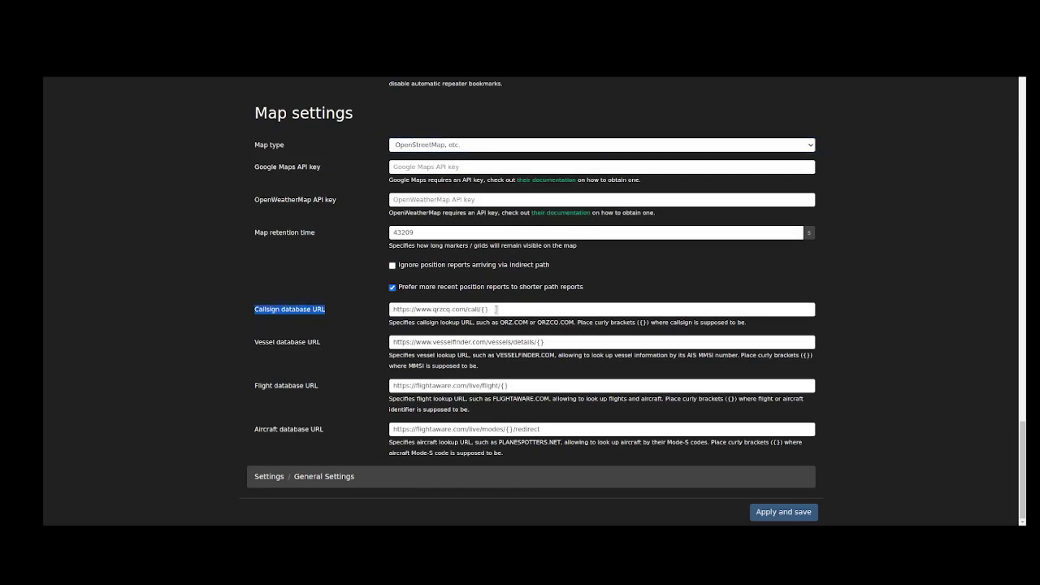
left_click_drag(433, 309, 449, 309)
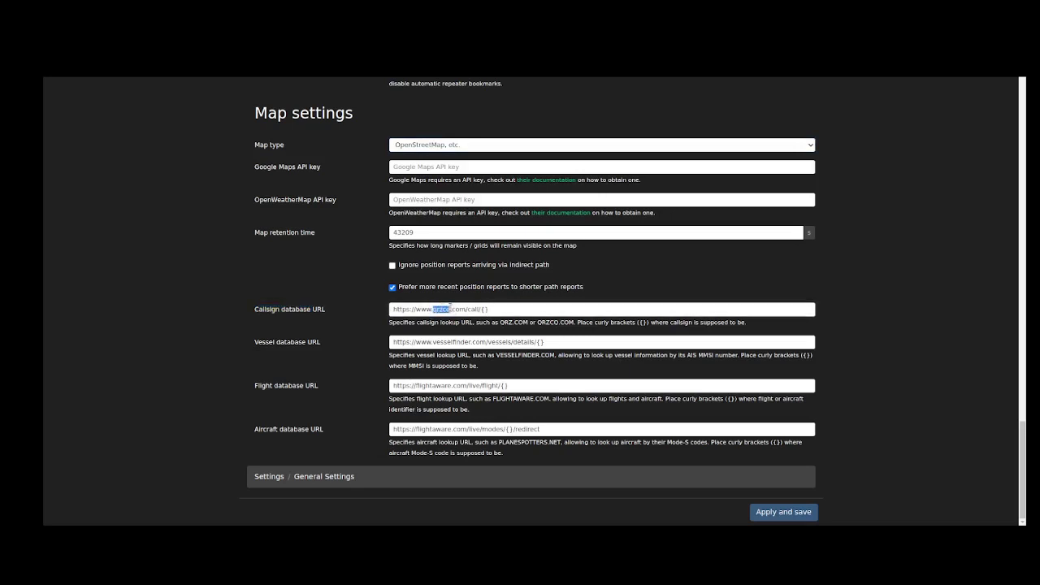
left_click(523, 310)
triple_click(291, 342)
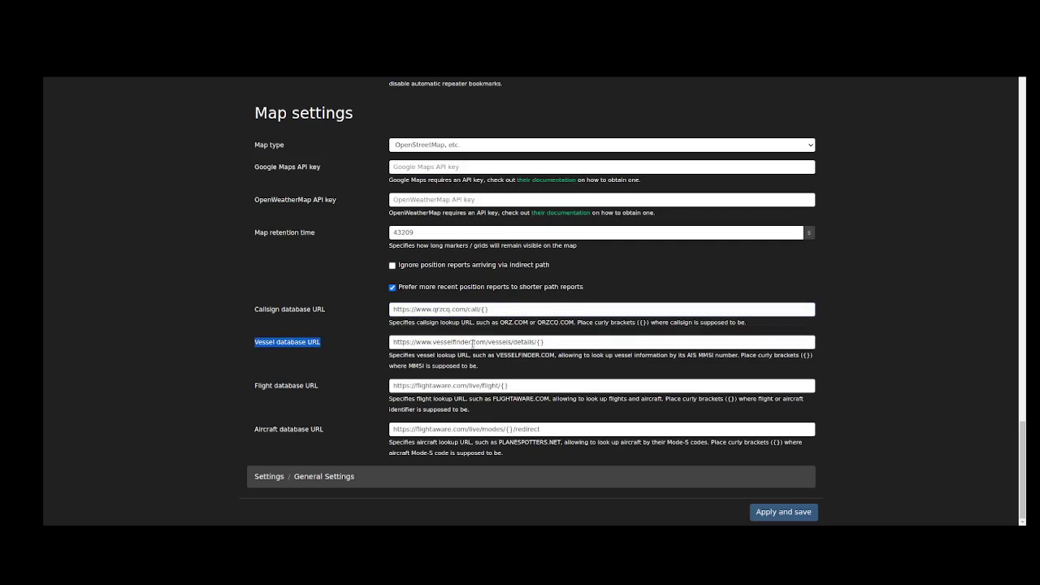
triple_click(472, 342)
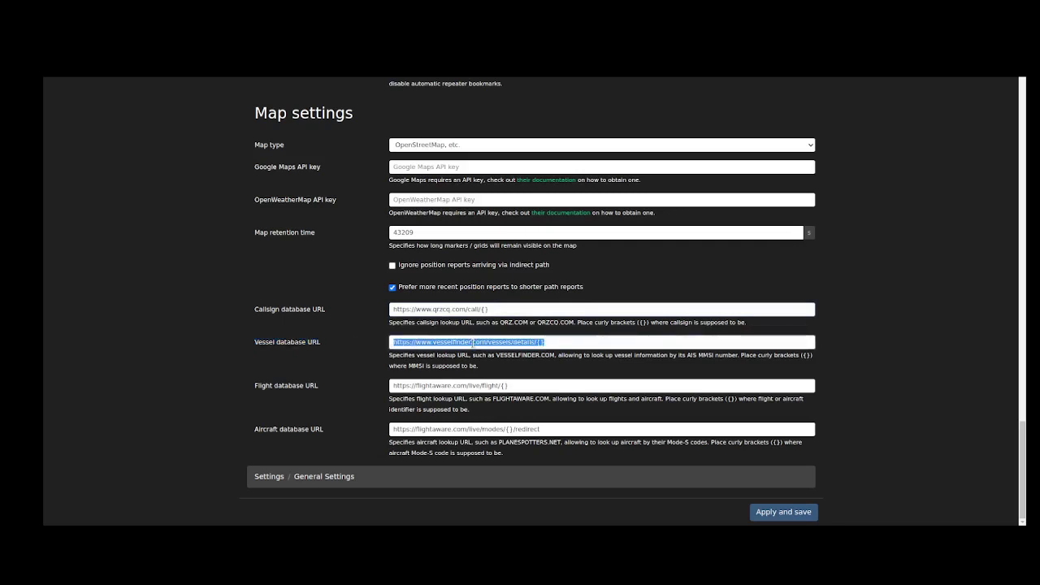
left_click(578, 345)
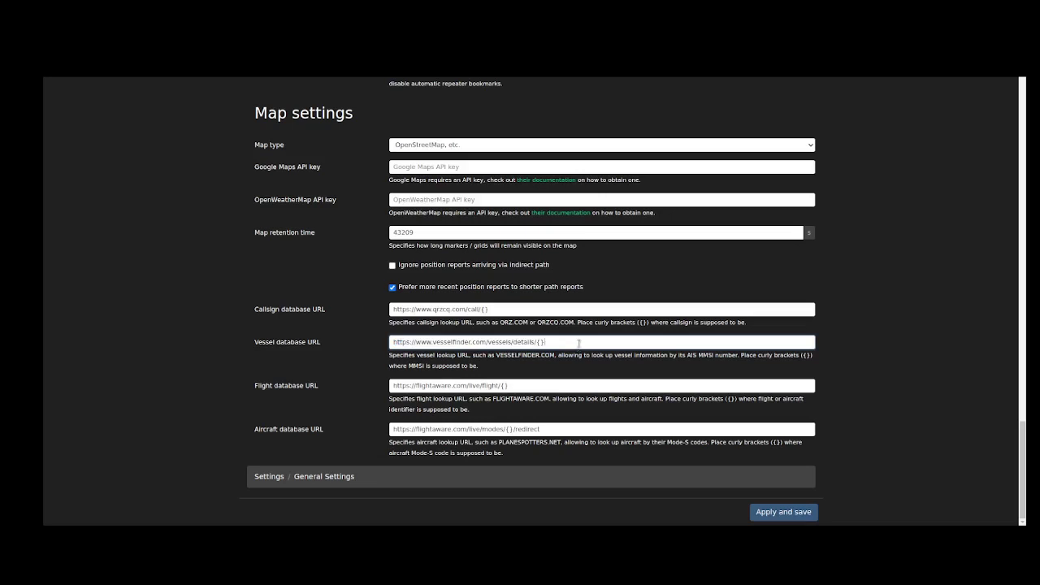
triple_click(311, 387)
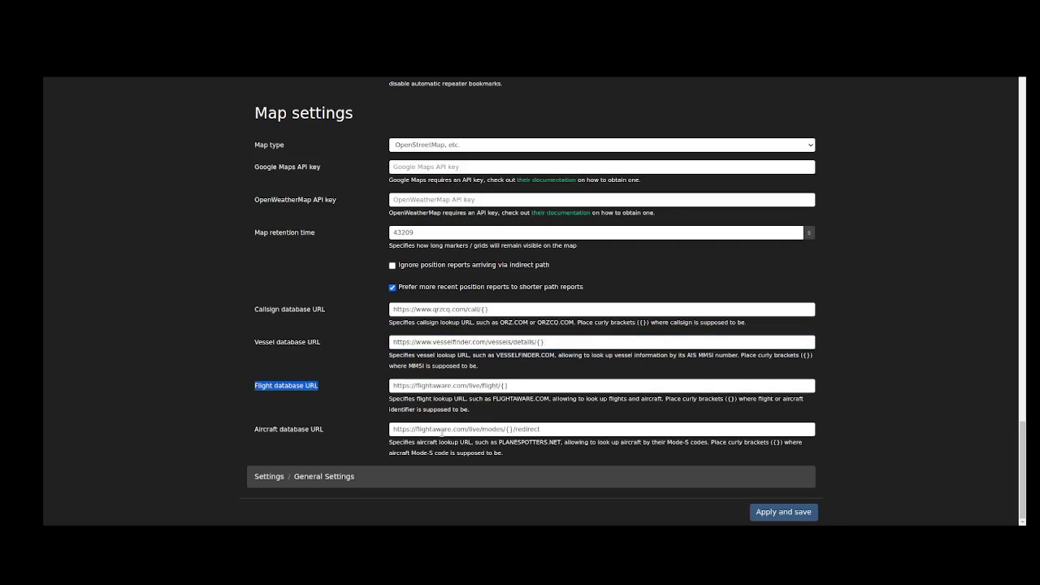
triple_click(269, 431)
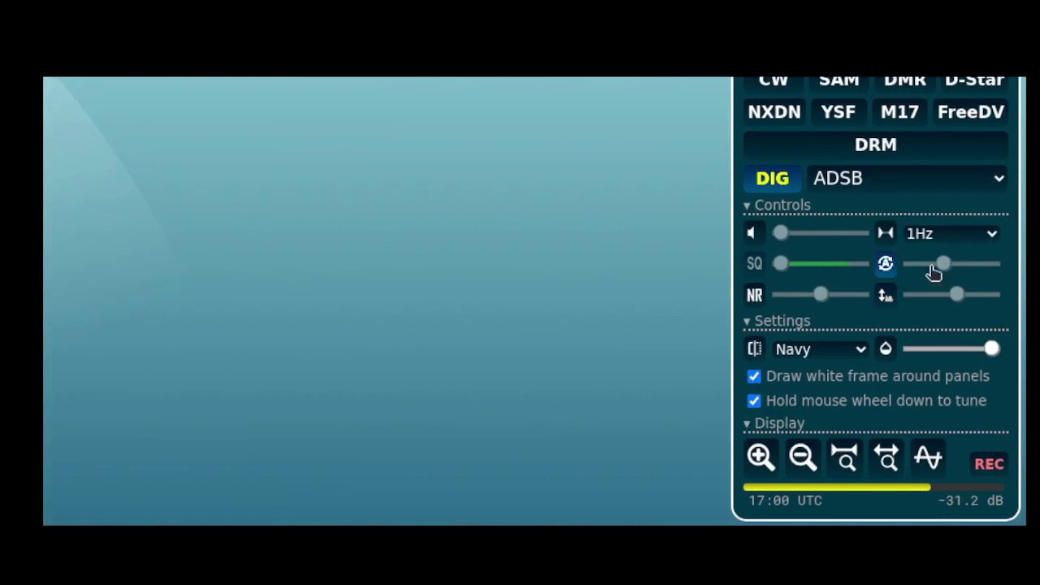
Turn the waterfall's automatic level adjustment off and back on in the ADS-B profile.
left_click(888, 268)
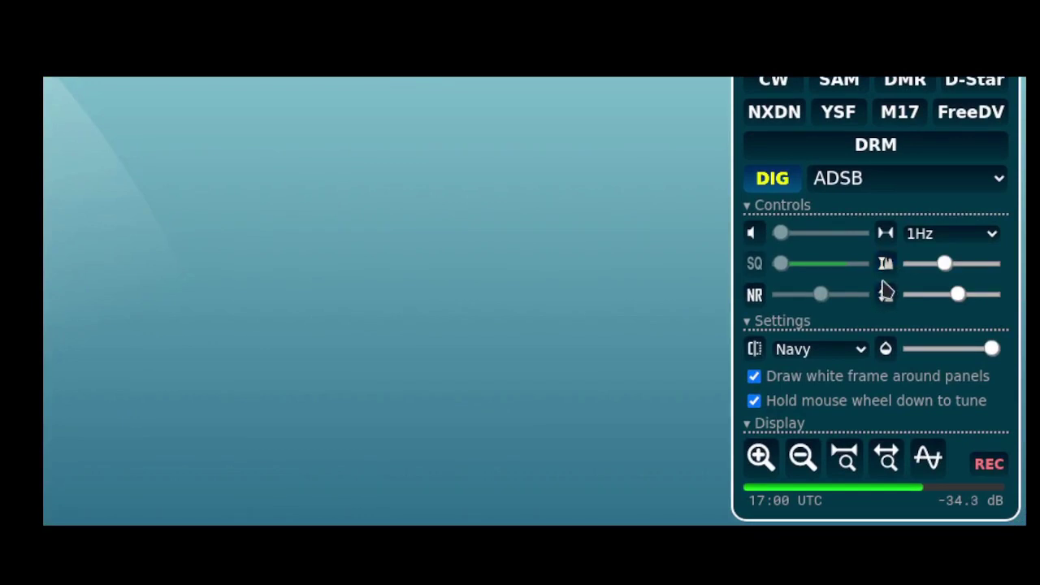
left_click(888, 273)
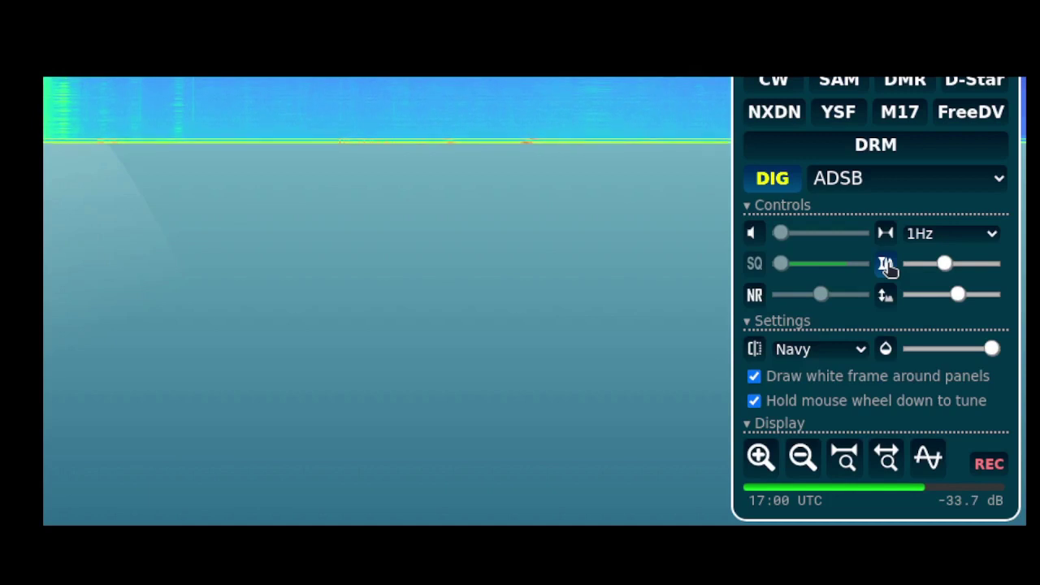
left_click(886, 265)
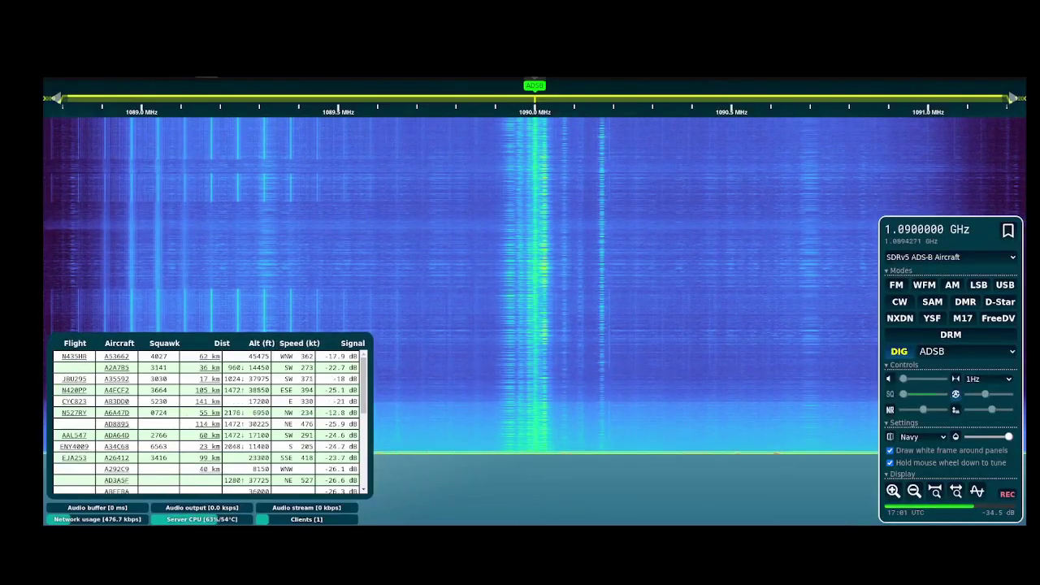
Go to the receiver map, focus on the Dallas area and show the details of aircraft N610CL.
key("ctrl+Tab")
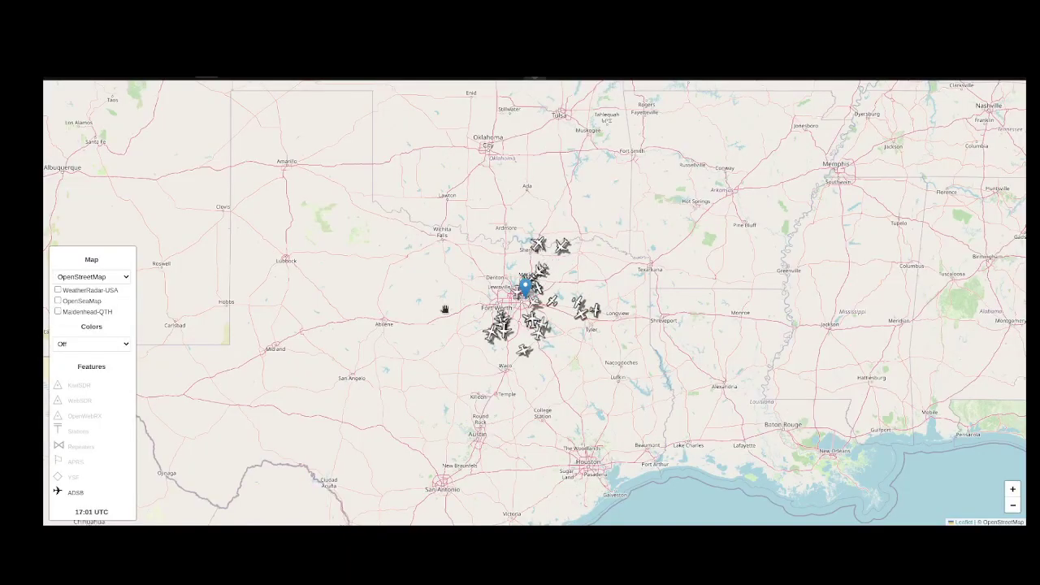
scroll(542, 325, "up", 2)
left_click_drag(555, 270, 622, 371)
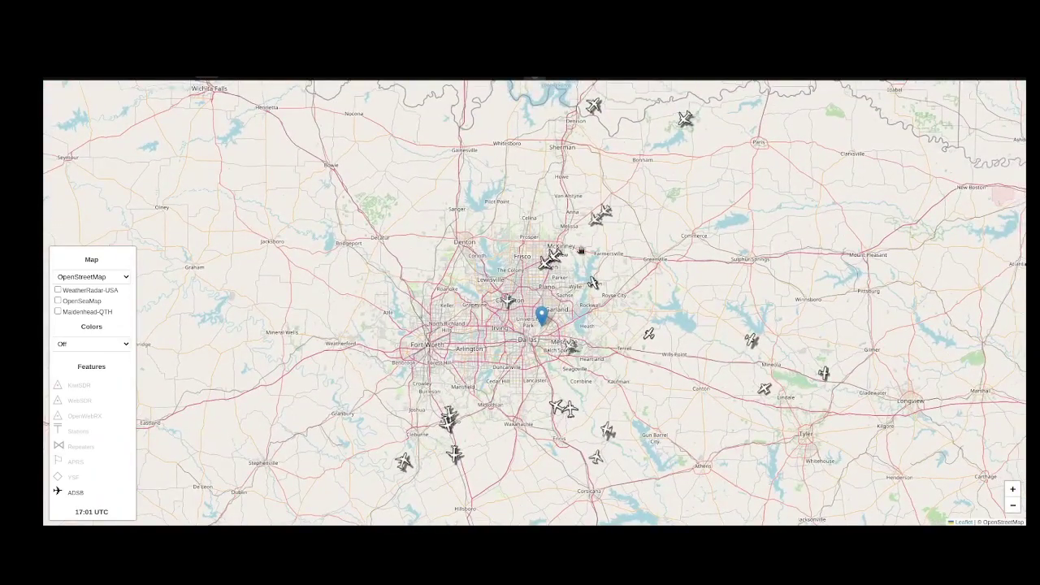
left_click(594, 285)
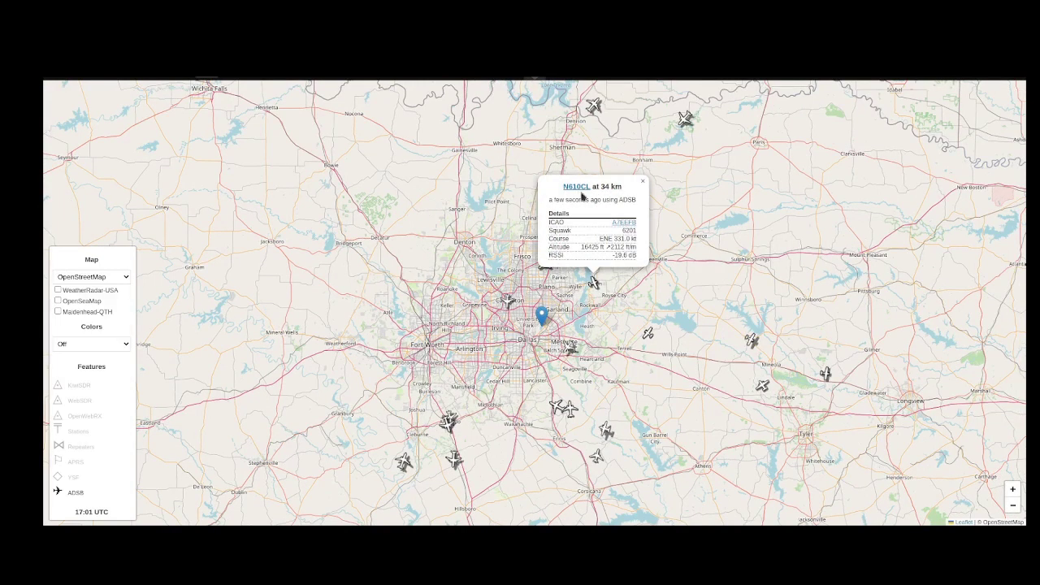
left_click_drag(596, 186, 621, 189)
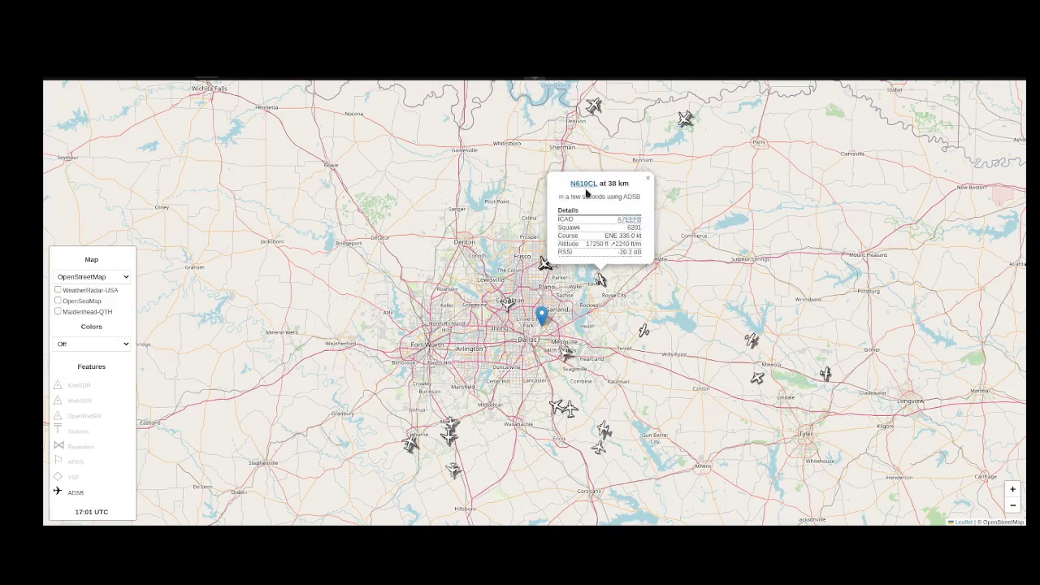
Open N610CL's FlightAware page, review its flight times, aircraft details and route, and close its details on the receiver map.
left_click(587, 188)
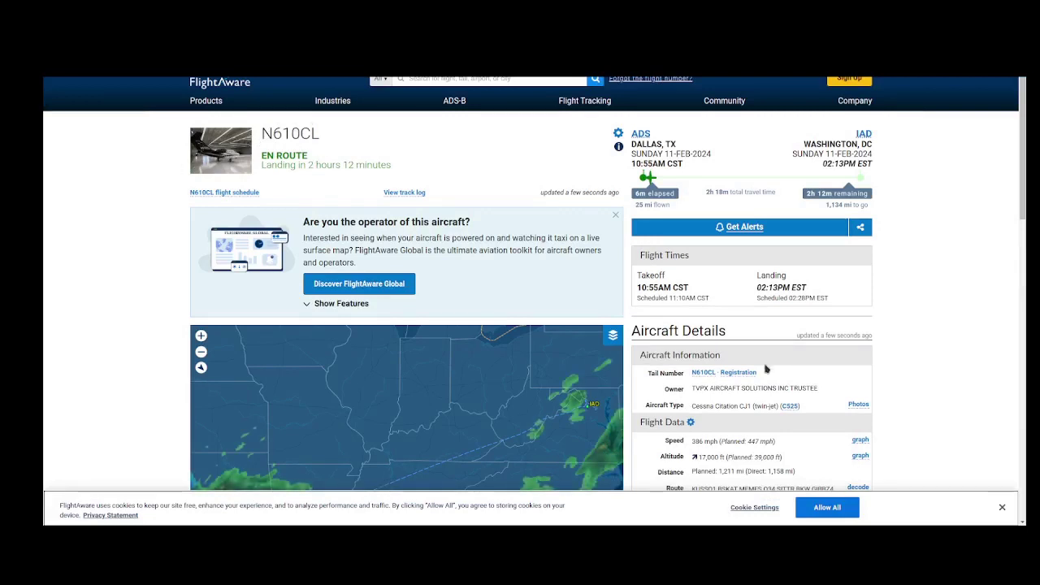
left_click_drag(648, 403, 683, 358)
left_click(752, 421)
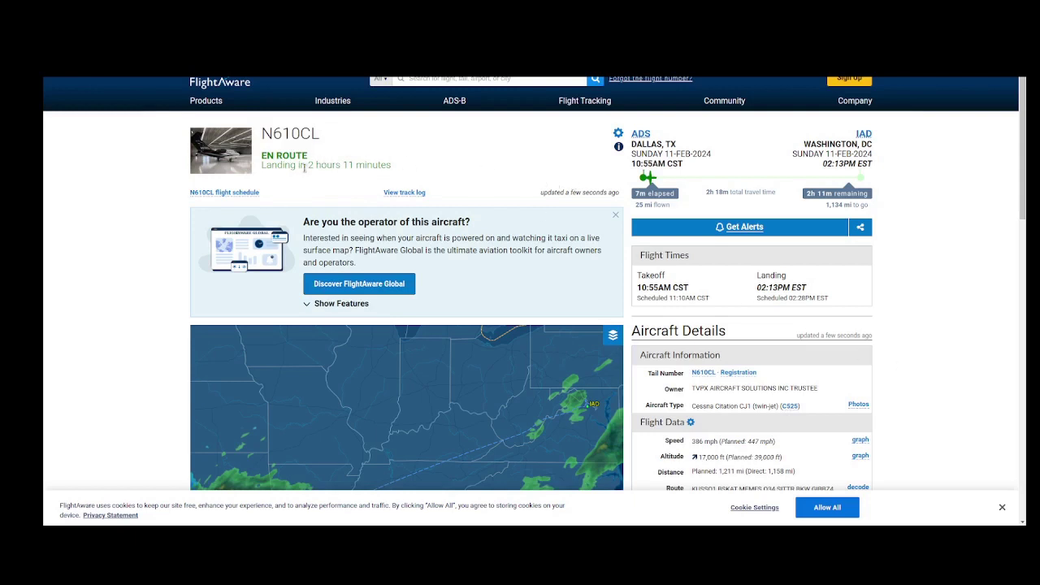
triple_click(301, 166)
scroll(925, 304, "down", 3)
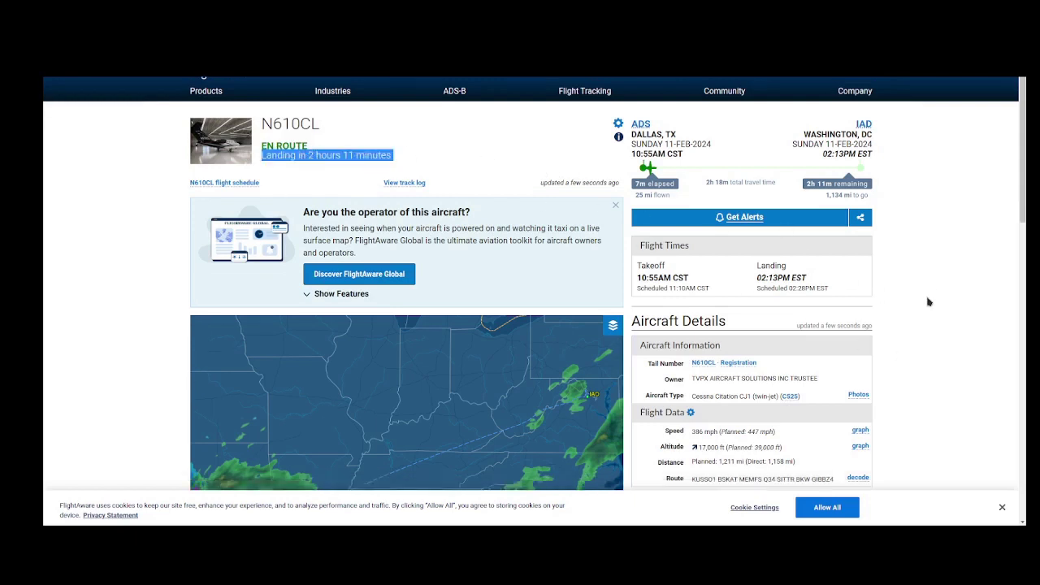
scroll(929, 306, "down", 1)
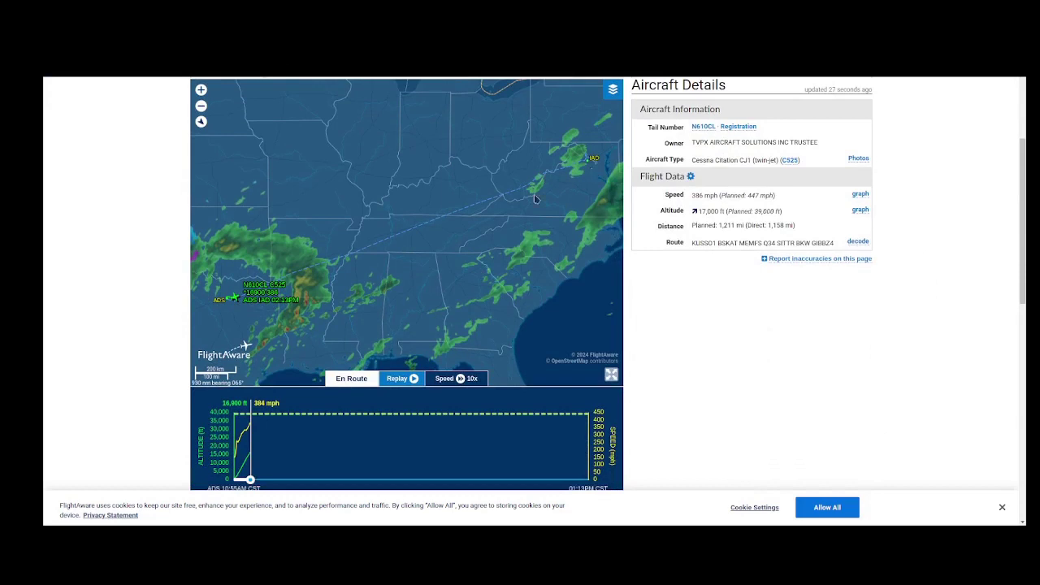
scroll(652, 357, "down", 2)
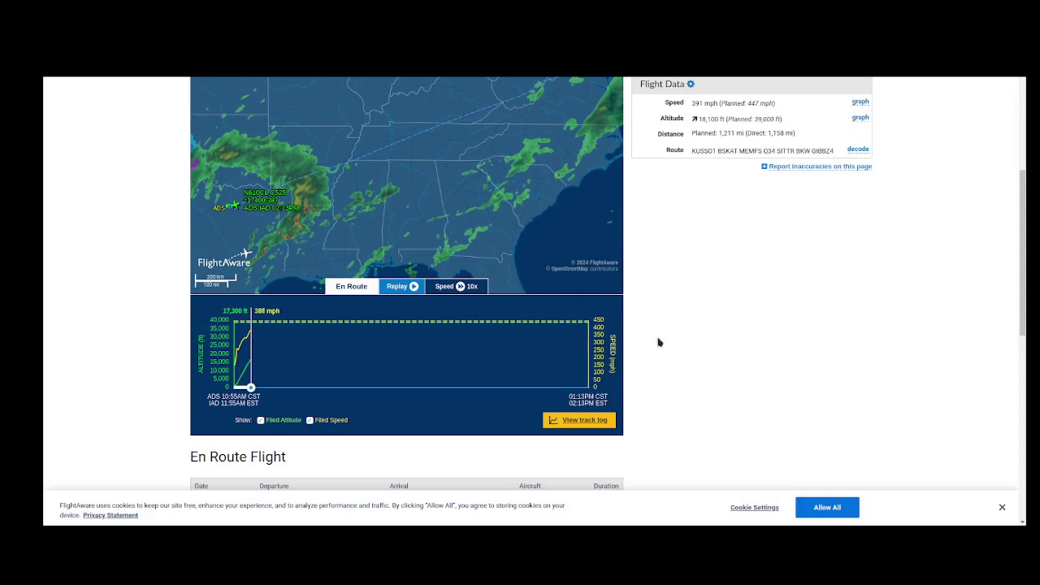
scroll(706, 321, "down", 3)
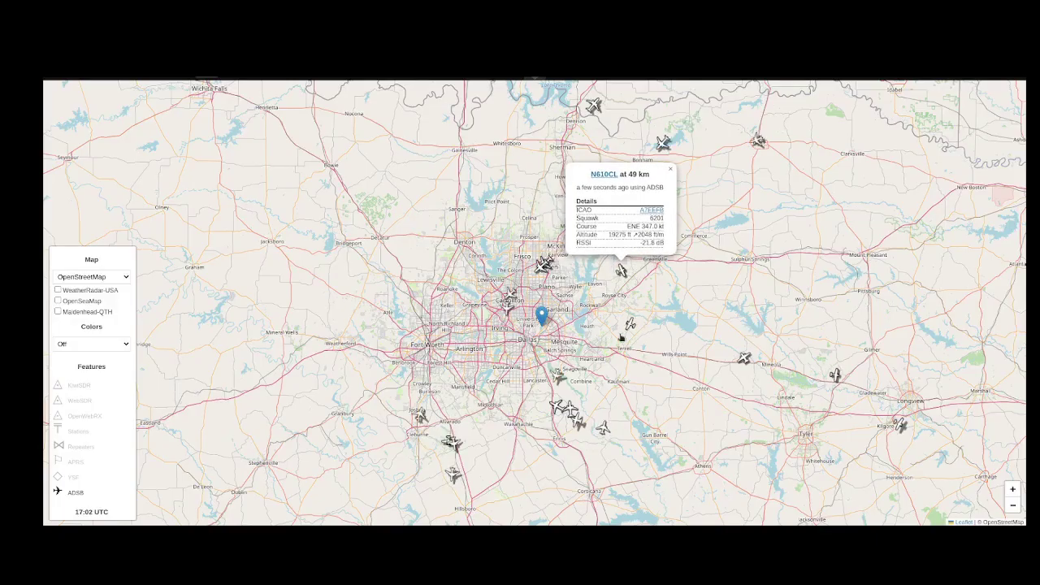
left_click(670, 170)
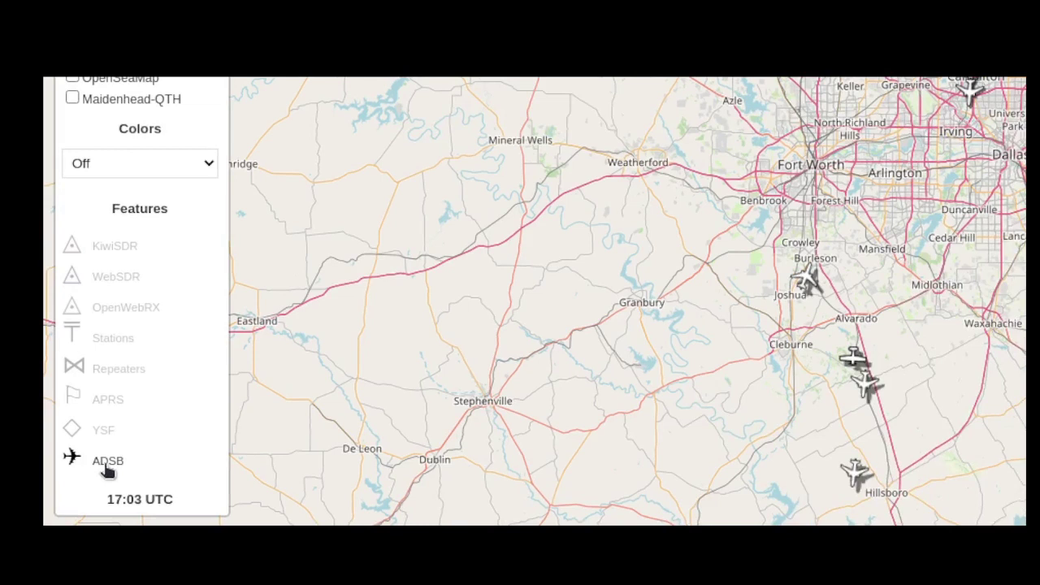
Toggle the map's ADSB layer off and back on.
left_click(107, 463)
left_click(107, 463)
left_click(106, 463)
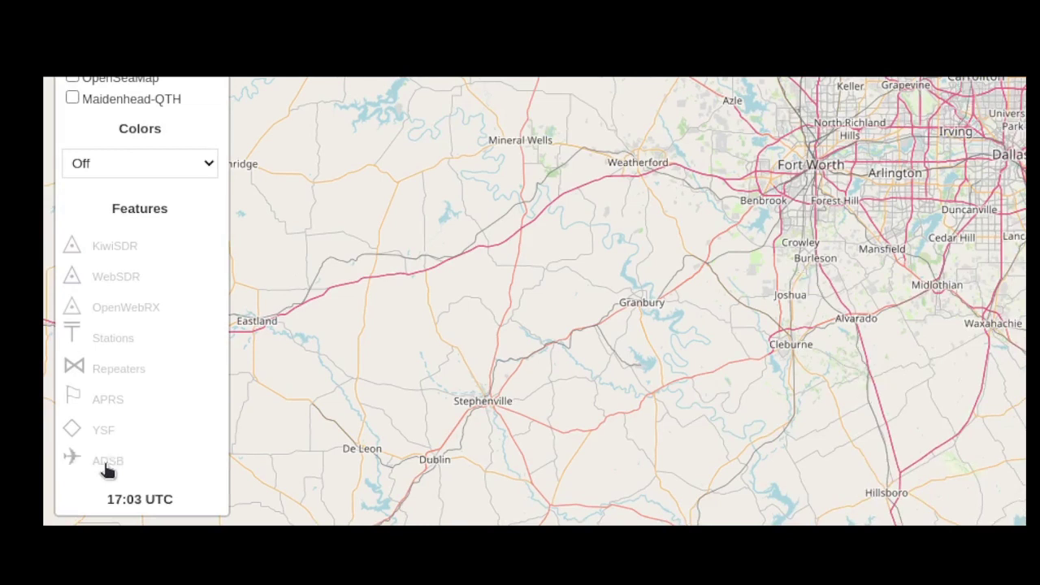
left_click(107, 463)
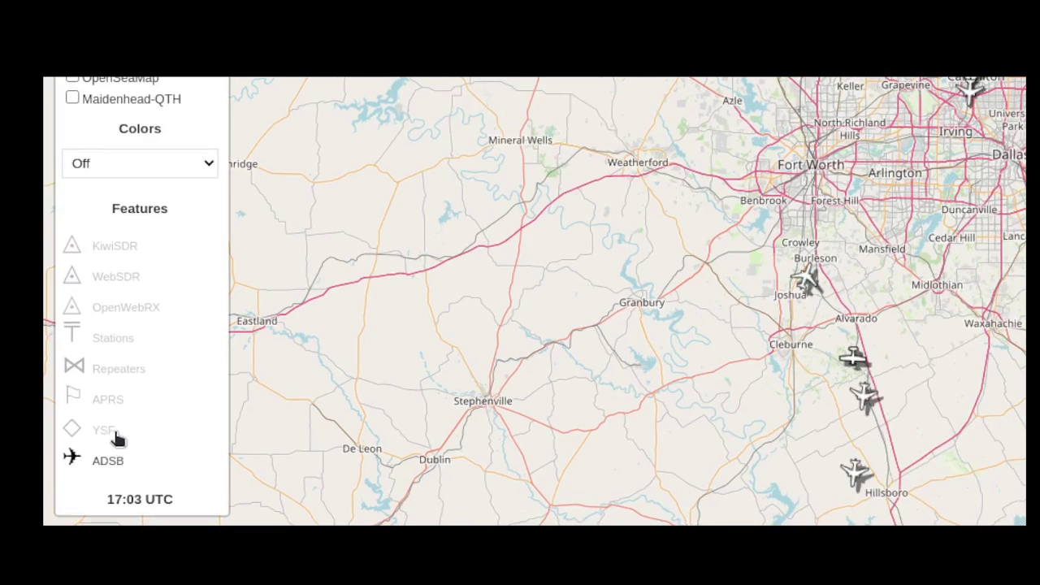
Turn on the map's YSF layer and show the details of the station marker on the South Carolina coast.
left_click(114, 437)
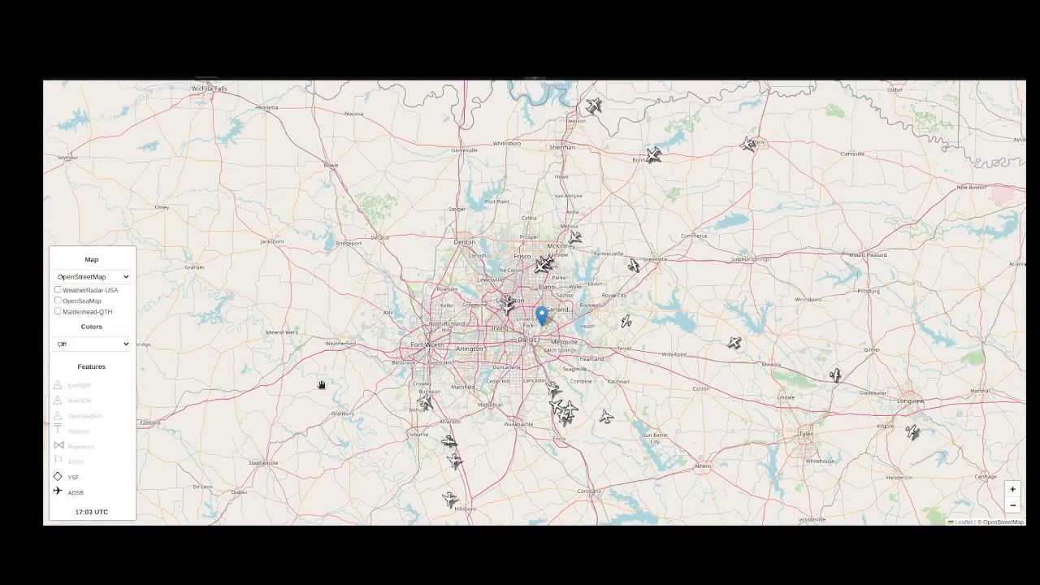
scroll(130, 280, "down", 4)
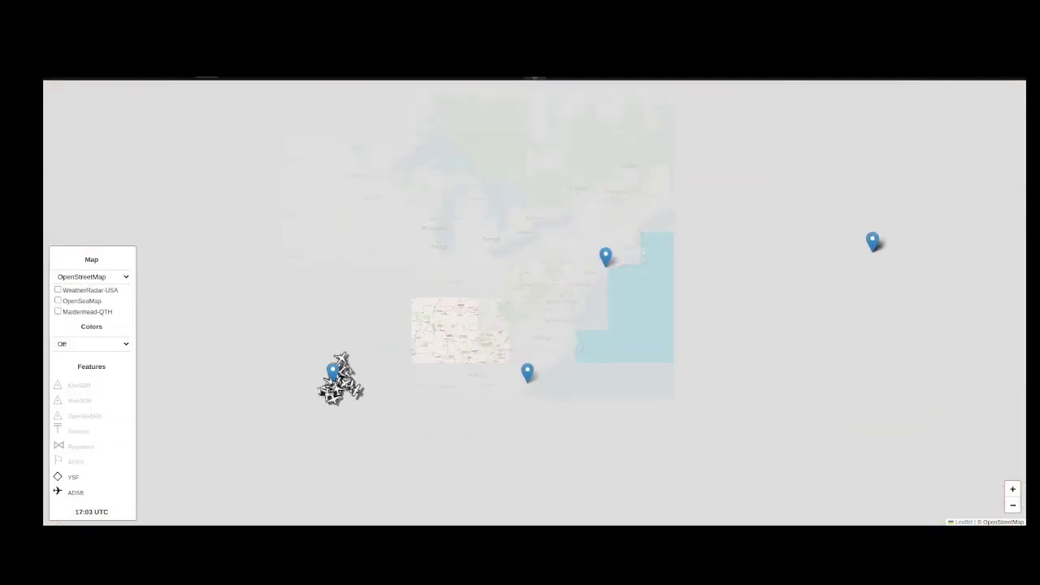
left_click(532, 372)
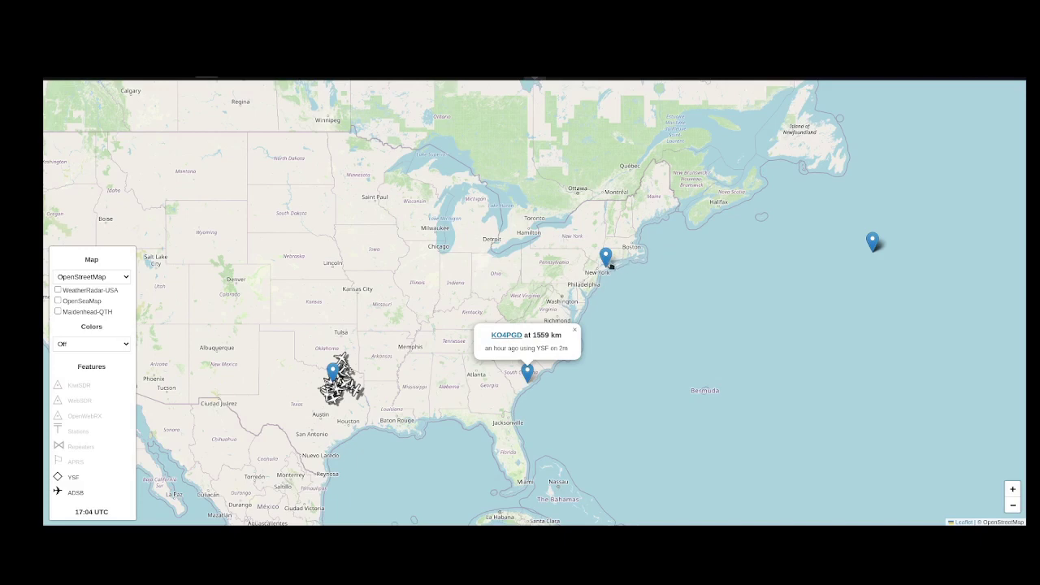
Show the details of the YSF station markers near New York and in the Atlantic, and close the details.
left_click(606, 257)
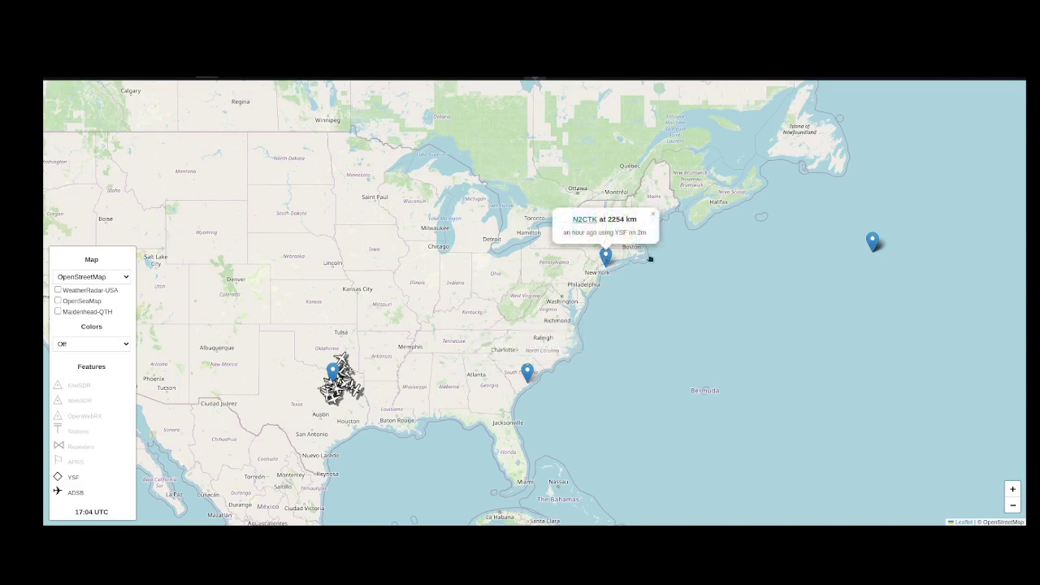
left_click(873, 242)
mouse_move(863, 264)
left_mouse_down()
mouse_move(752, 316)
mouse_move(657, 336)
left_mouse_up()
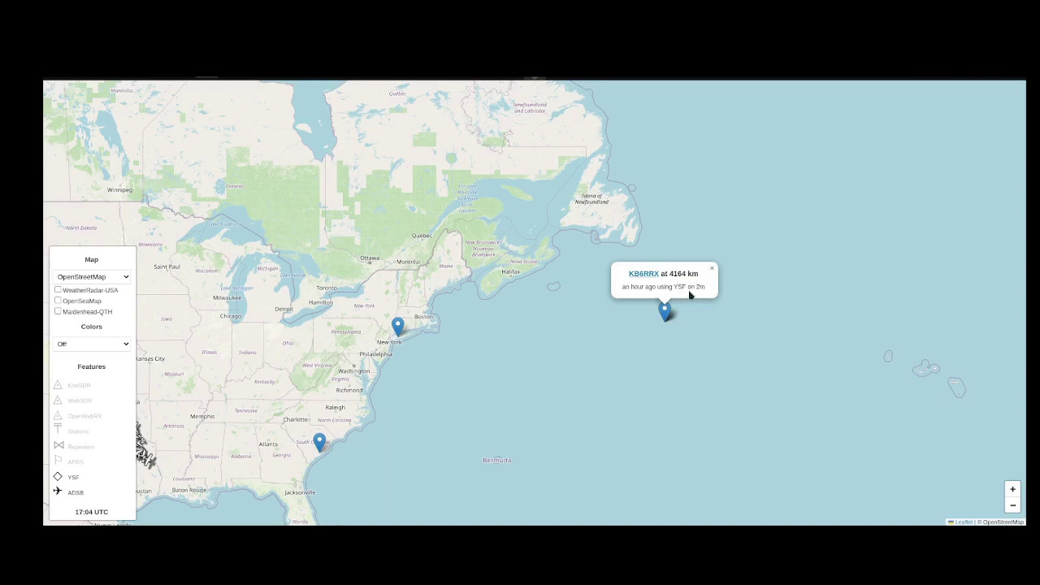
double_click(678, 287)
left_click(713, 270)
left_click_drag(566, 327, 738, 284)
left_click_drag(854, 256, 652, 271)
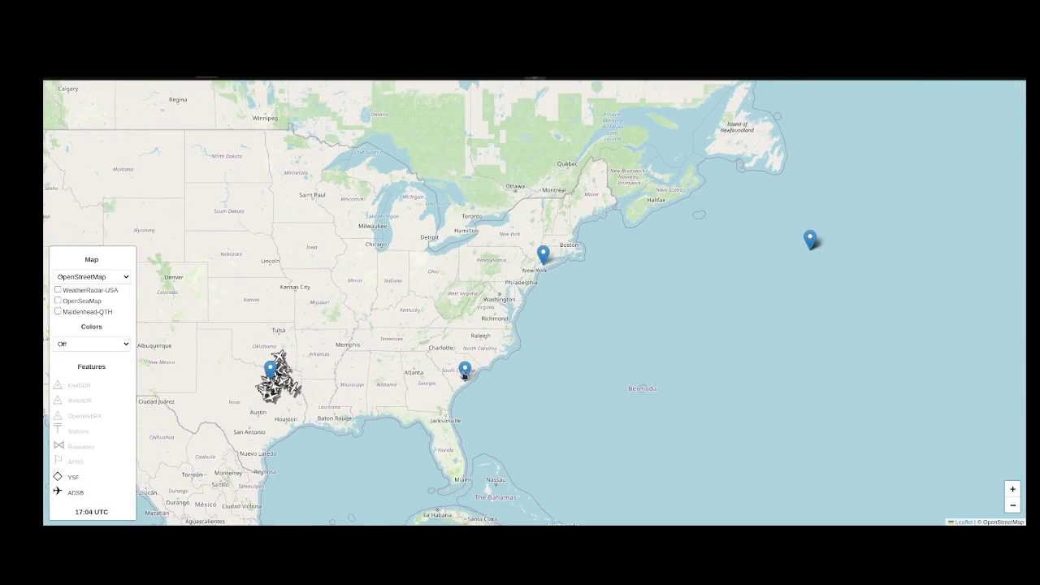
left_click_drag(465, 374, 557, 371)
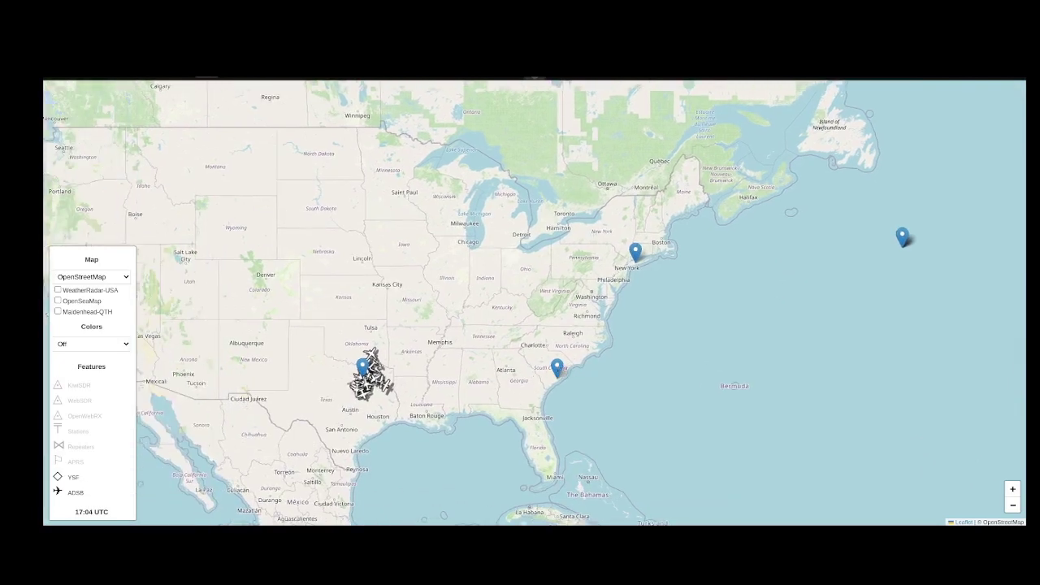
Toggle the map's YSF layer off and on repeatedly, leaving it on.
left_click(70, 479)
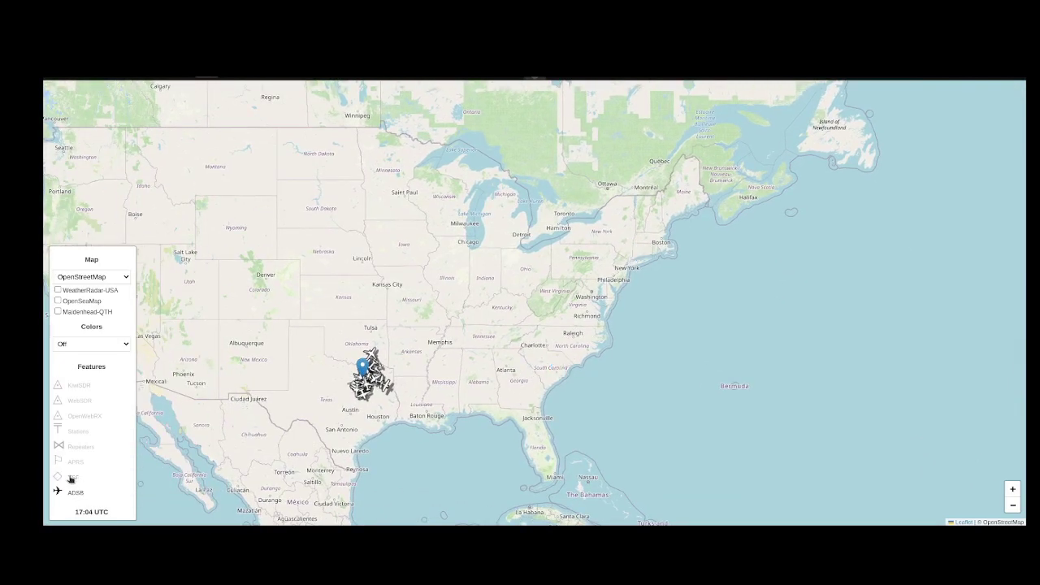
left_click(71, 479)
left_click(71, 479)
left_click(71, 479)
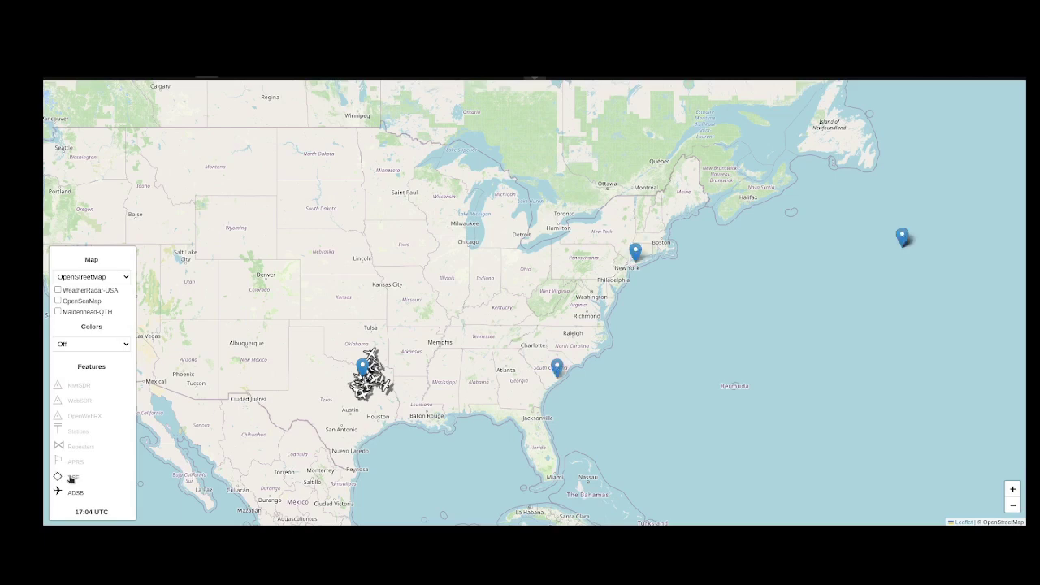
left_click(70, 479)
left_click(71, 479)
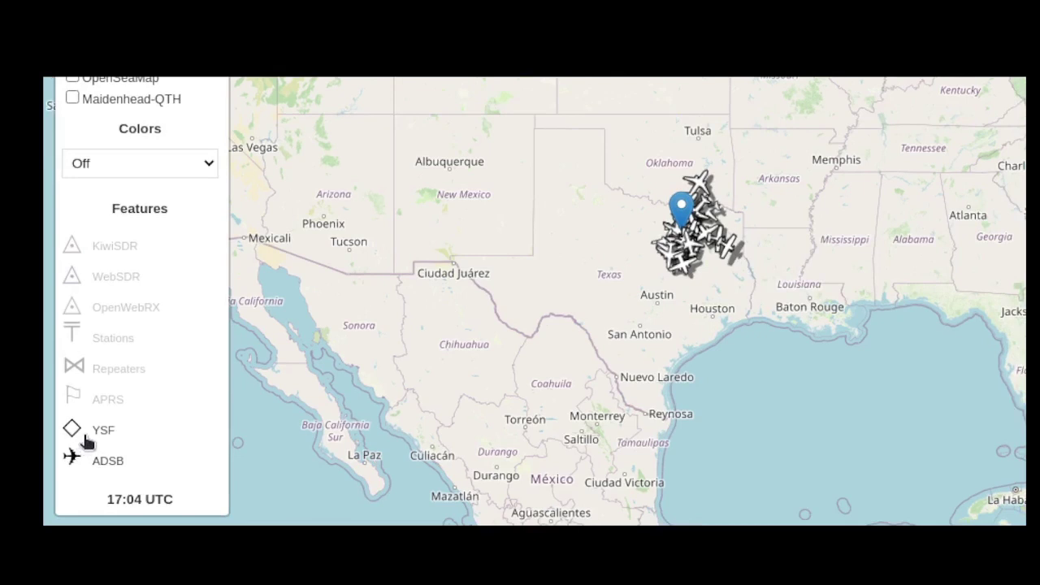
left_click(98, 433)
left_click(98, 433)
left_click(97, 433)
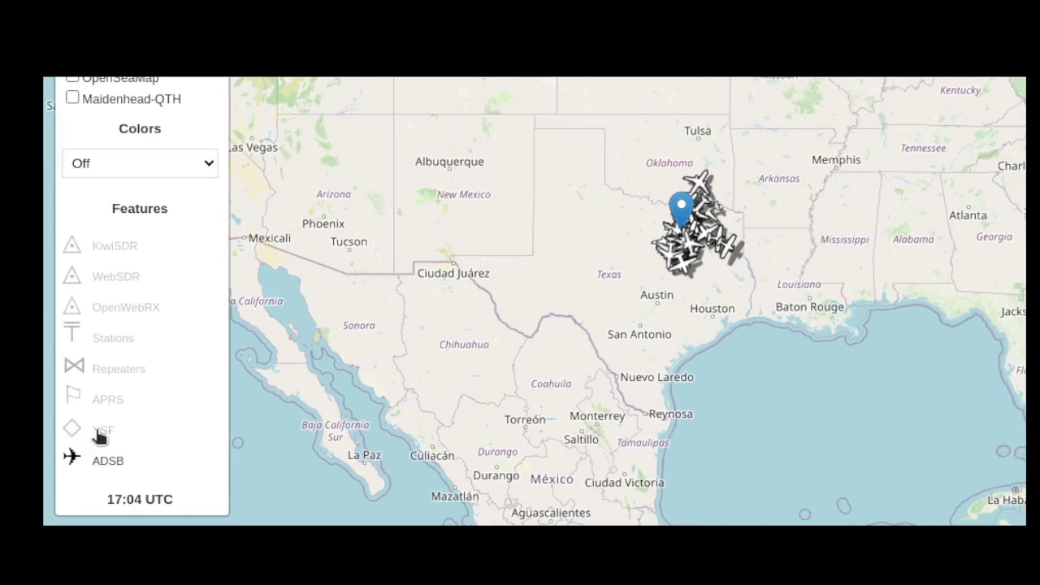
left_click(99, 435)
left_click(99, 435)
left_click(100, 436)
left_click(99, 435)
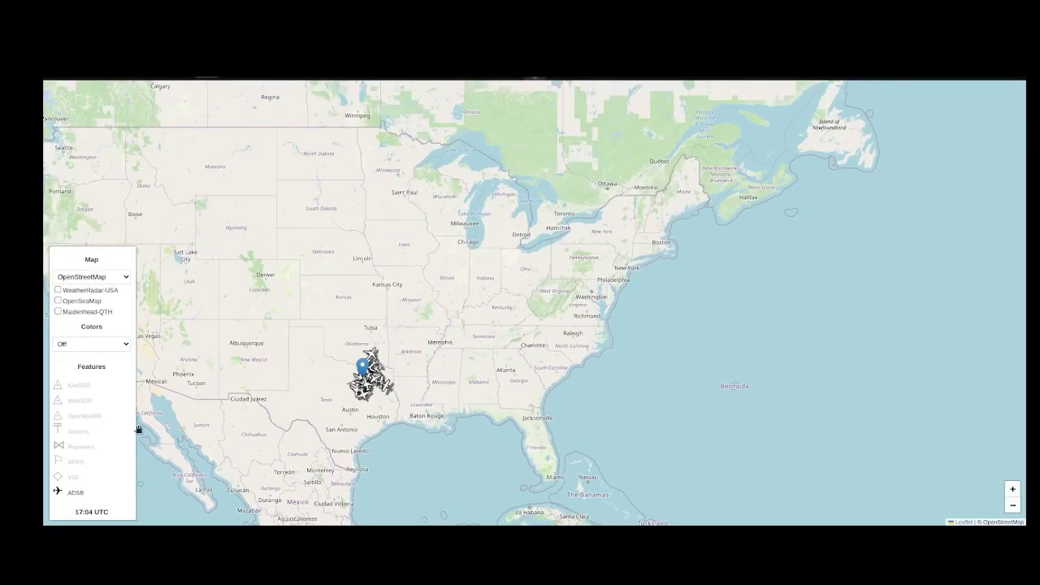
left_click(81, 479)
left_click(82, 480)
left_click(82, 479)
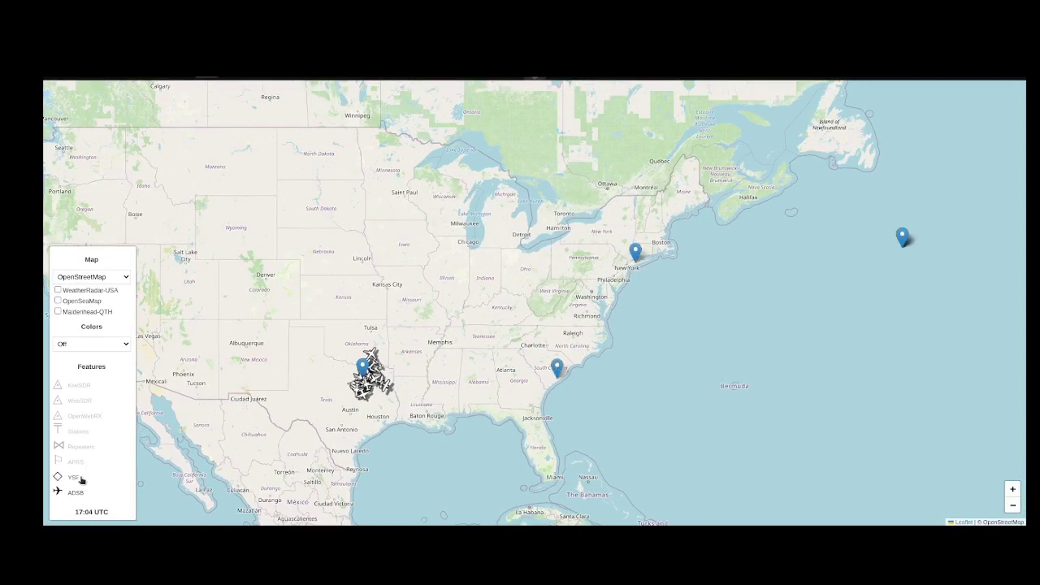
left_click(81, 479)
left_click(81, 479)
Turn on the map's APRS layer and focus on the area around Tyler, east of Dallas.
left_click(77, 465)
scroll(377, 410, "up", 3)
scroll(377, 411, "up", 2)
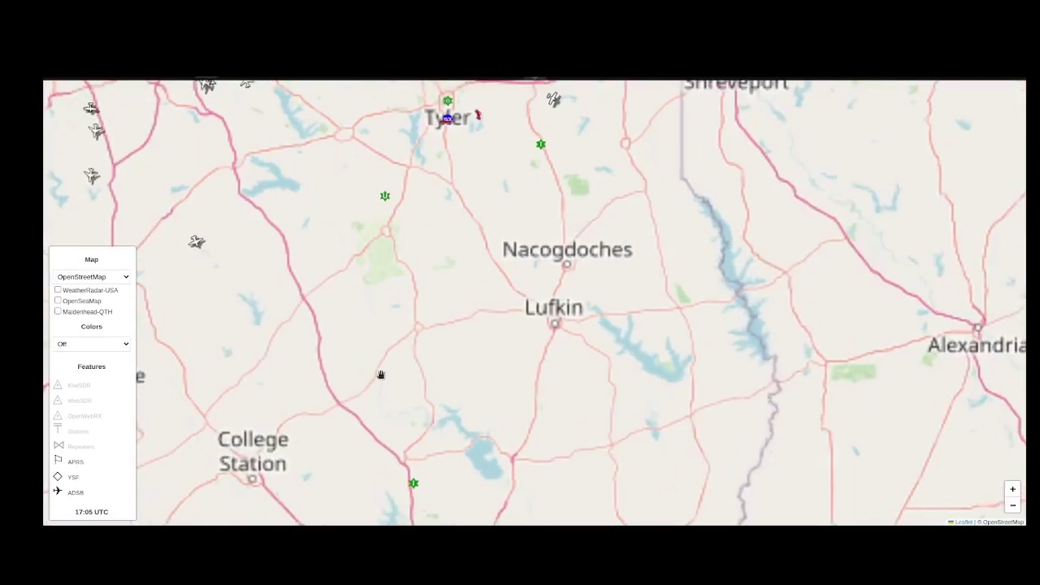
left_click_drag(381, 371, 449, 486)
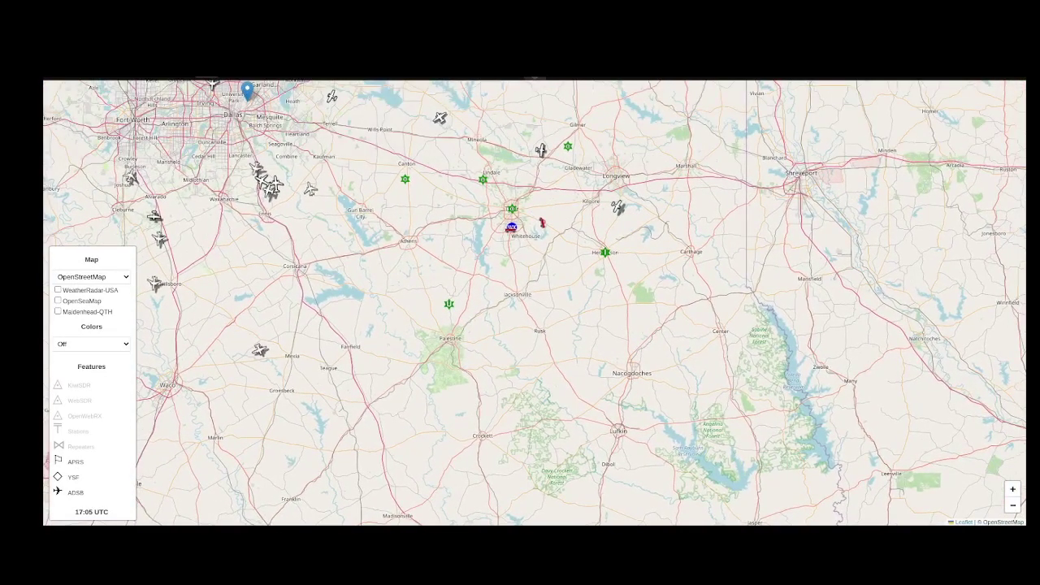
Toggle the map's ADSB layer and leave it turned off.
left_click(81, 494)
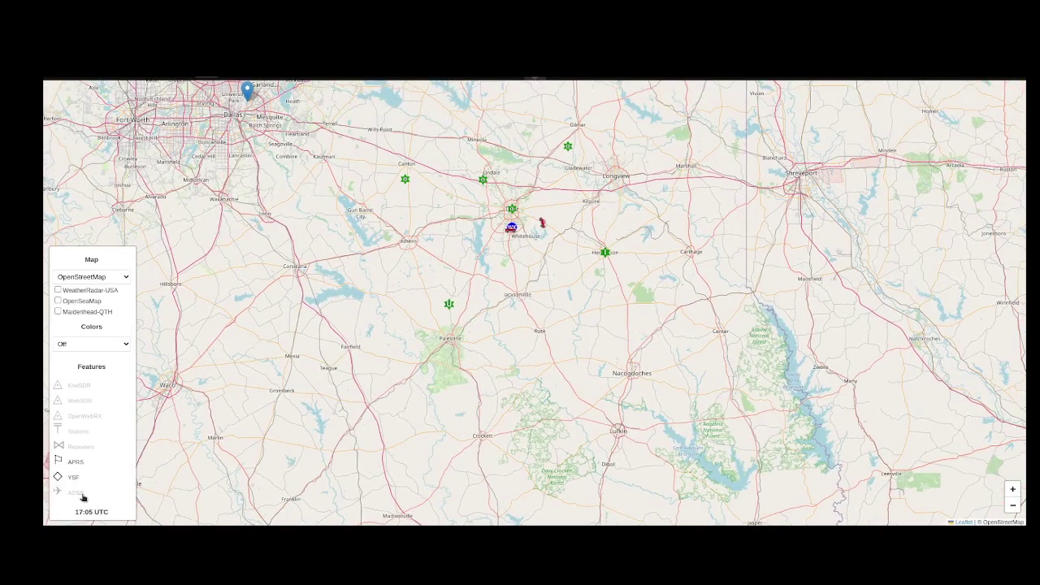
left_click(76, 493)
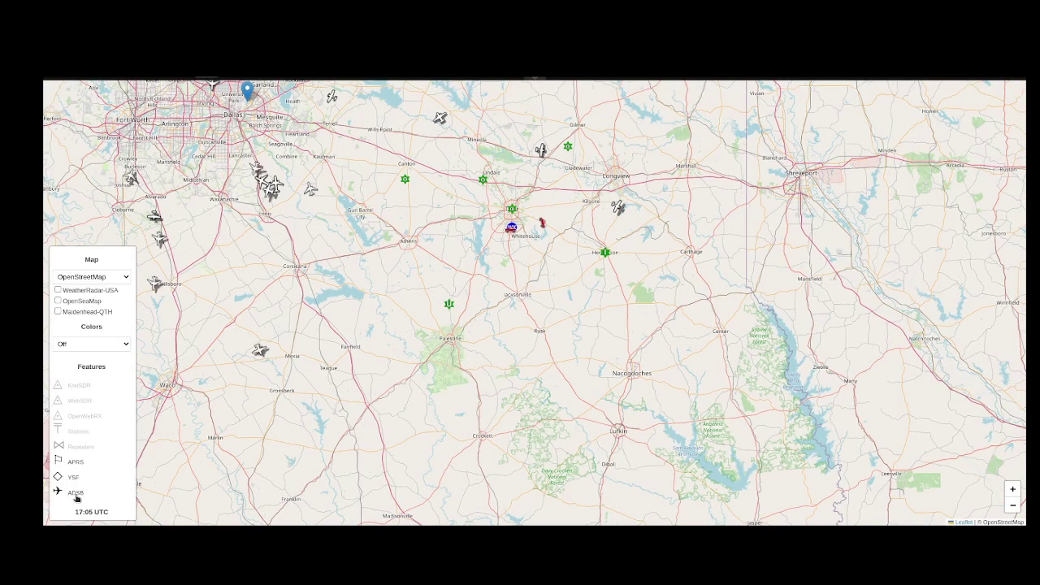
left_click(76, 493)
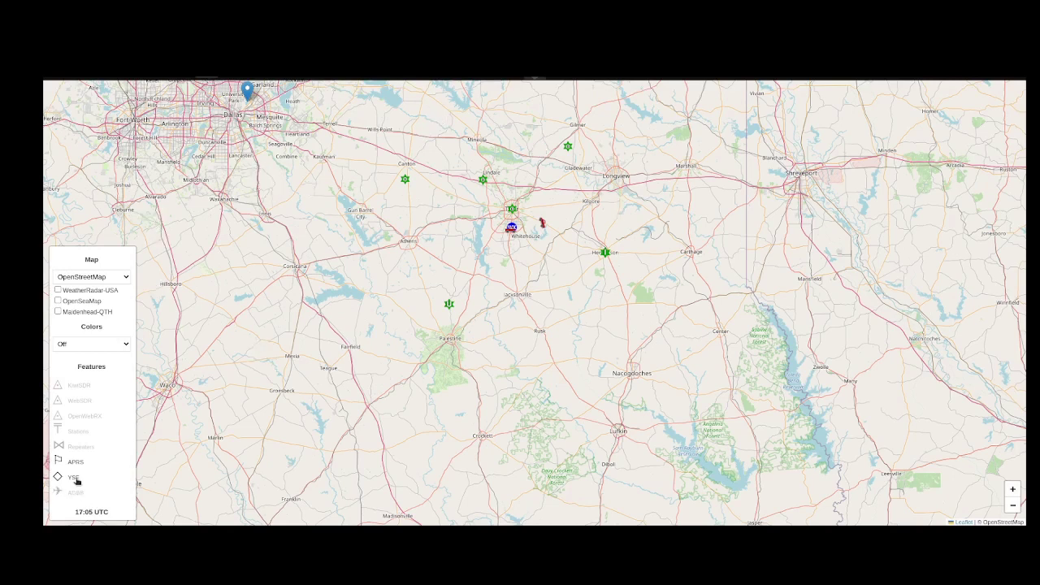
left_click(78, 481)
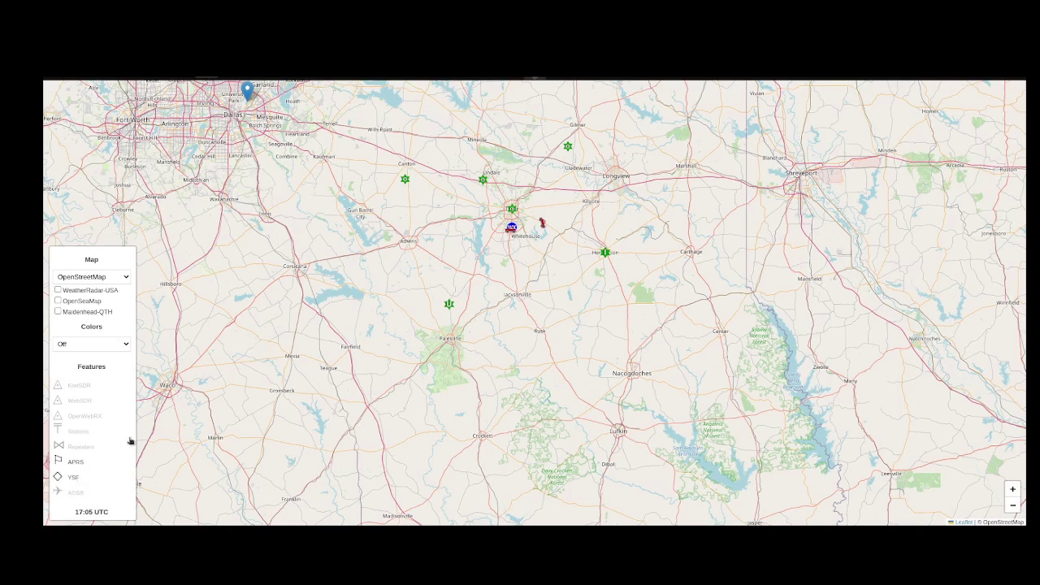
Toggle the map's APRS layer off and back on.
left_click(72, 465)
left_click(72, 465)
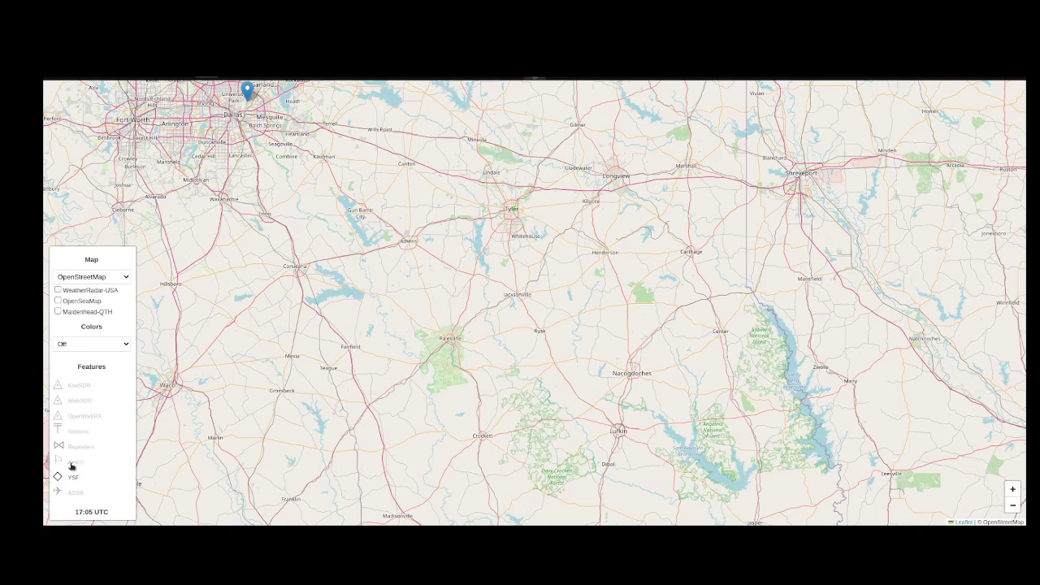
left_click(71, 465)
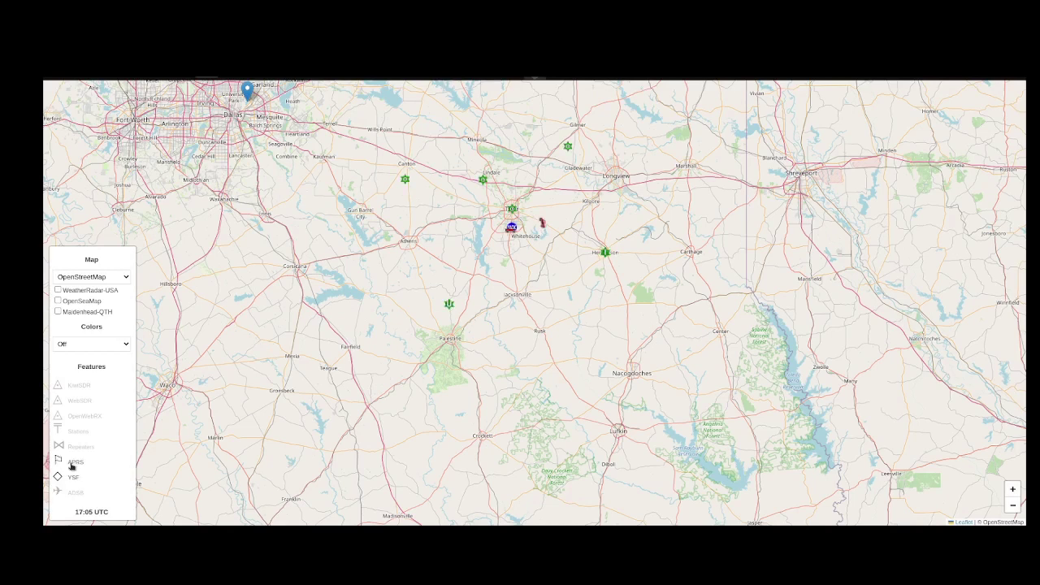
Show the details of the APRS station marker near Lindale, review its comment and transmitter data, and close them.
left_click(484, 185)
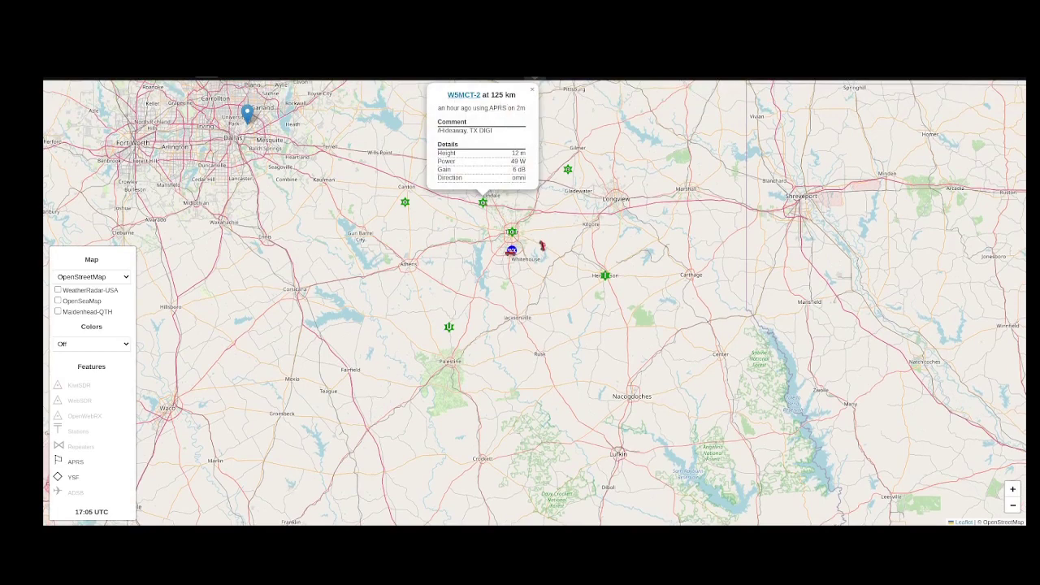
left_click_drag(395, 280, 436, 444)
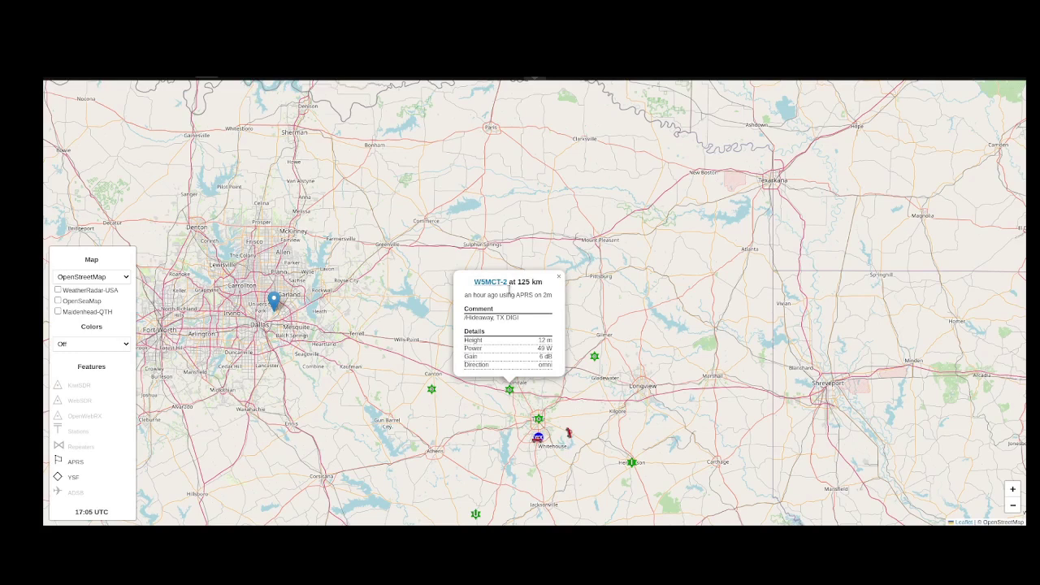
left_click(558, 280)
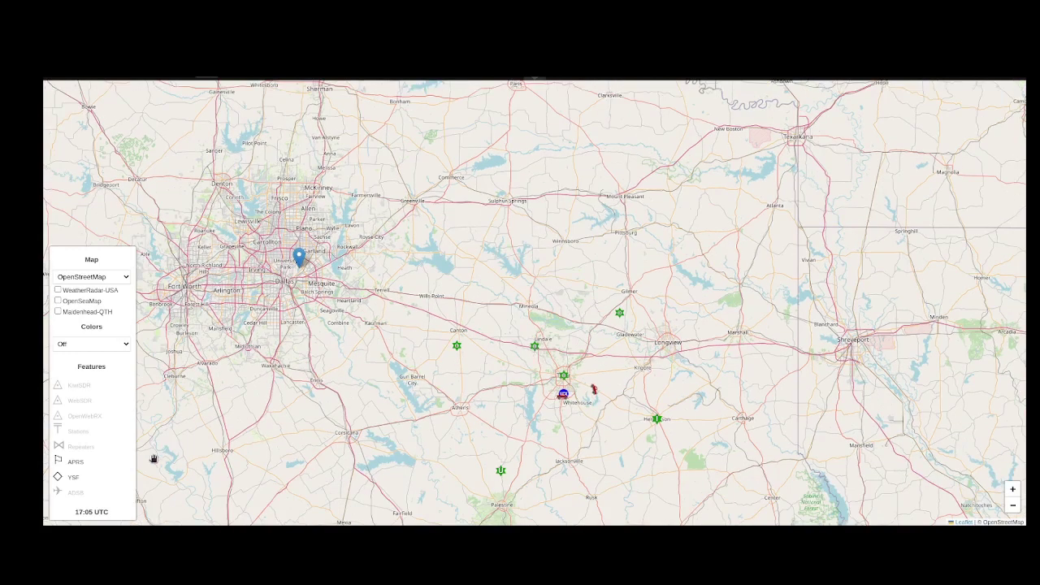
Turn off the map's APRS layer and turn on the Repeaters layer.
left_click(75, 463)
left_click(76, 464)
left_click(76, 465)
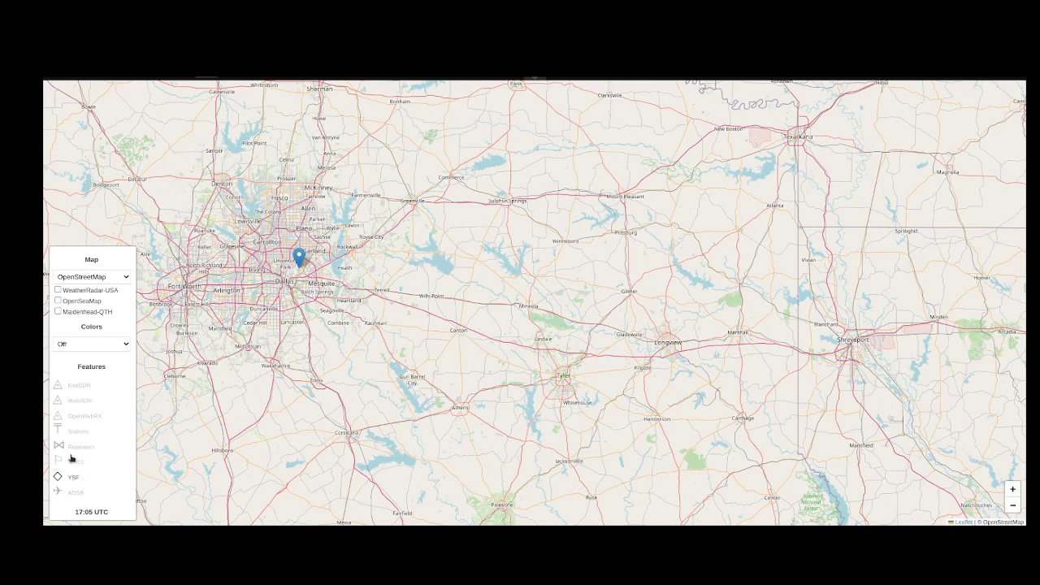
left_click(77, 452)
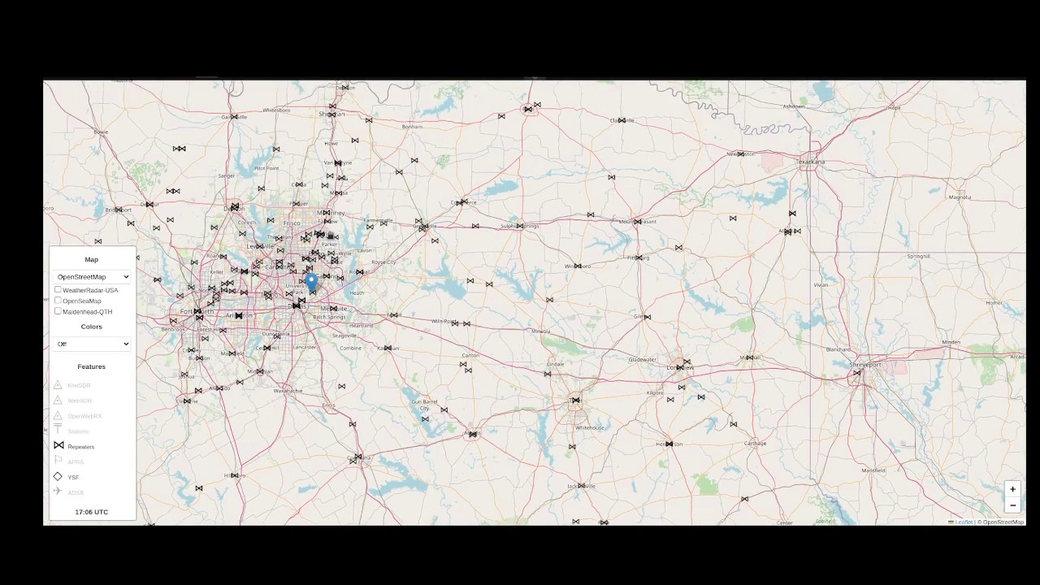
Show the details of a repeater northeast of Dallas, review its frequency and modulation, and close them.
left_click(335, 238)
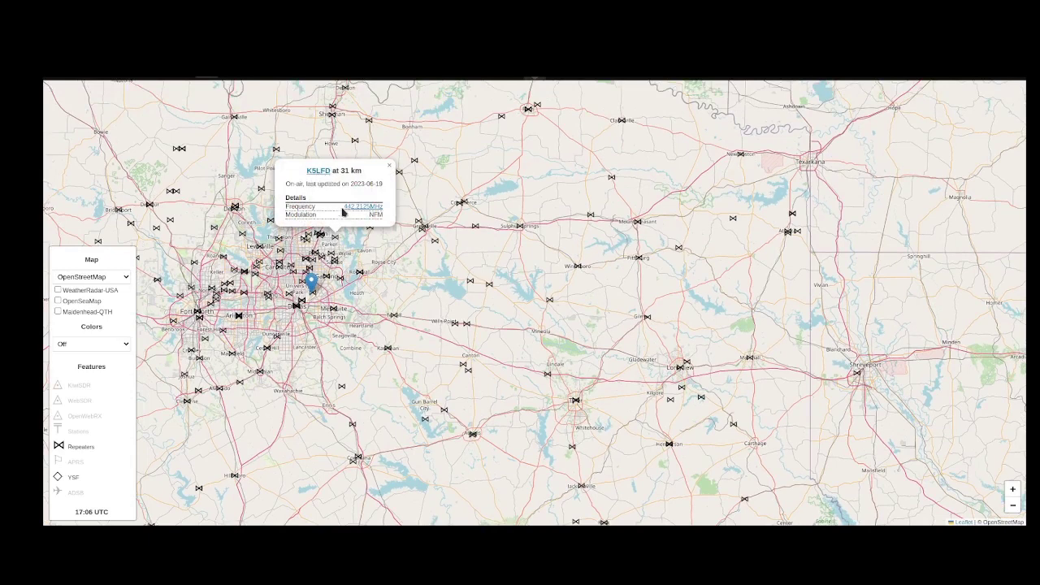
double_click(291, 204)
left_click(320, 206)
triple_click(310, 216)
left_click(368, 220)
left_click_drag(297, 207, 369, 207)
left_click(345, 215)
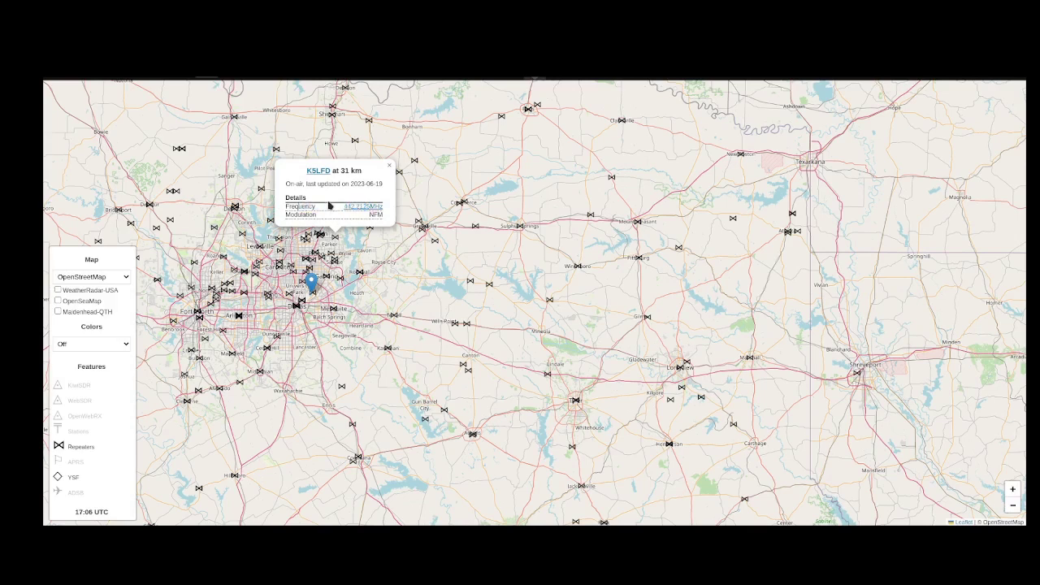
left_click(390, 169)
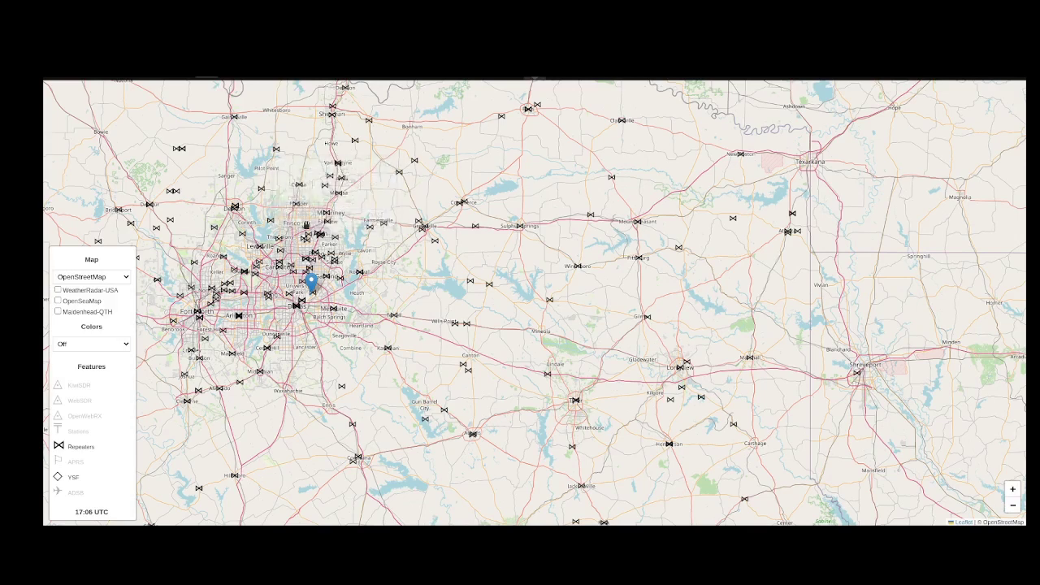
Turn off the Repeaters layer, turn on the Stations layer and widen the map to the whole United States.
left_click(80, 447)
left_click(87, 437)
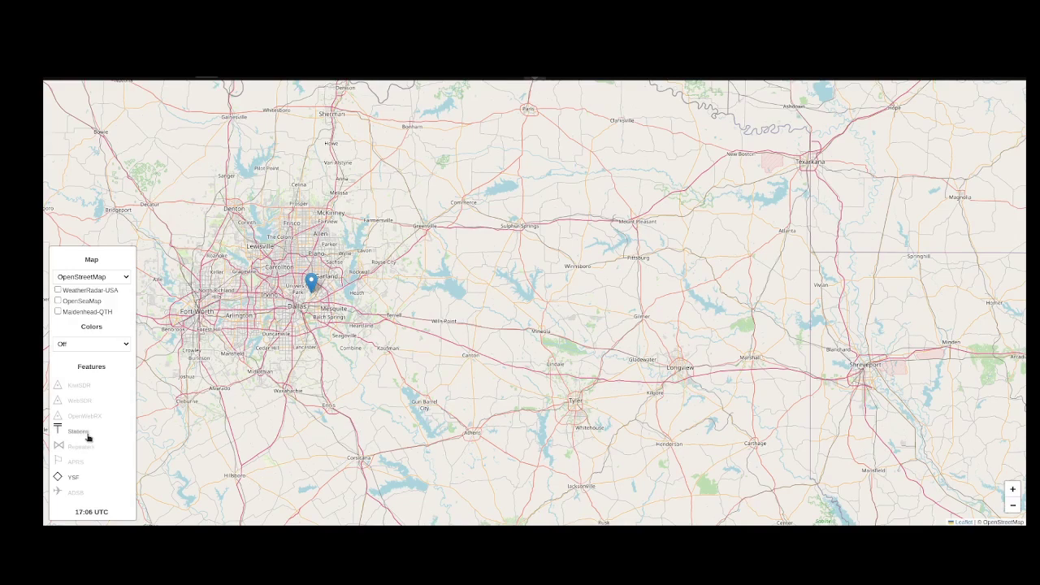
scroll(371, 360, "down", 4)
left_click_drag(431, 366, 459, 383)
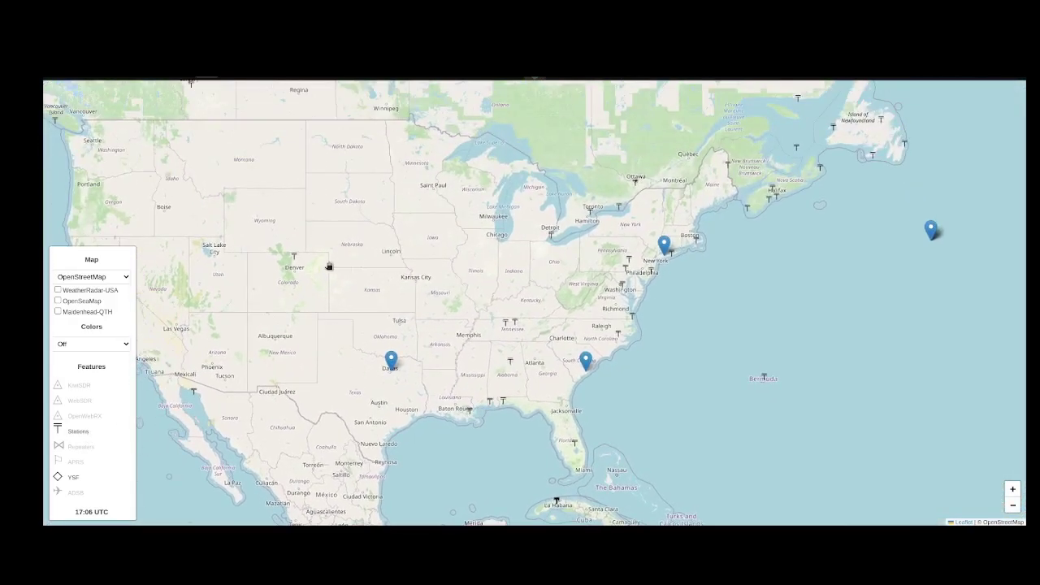
Toggle the map's Stations layer off and on repeatedly, leaving it on.
left_click(77, 431)
left_click(77, 431)
left_click(76, 432)
left_click(77, 431)
left_click(76, 431)
left_click(76, 431)
Show the details of the Fort Collins, CO transmitter, review its broadcast schedule and frequencies, and close them.
left_click(295, 257)
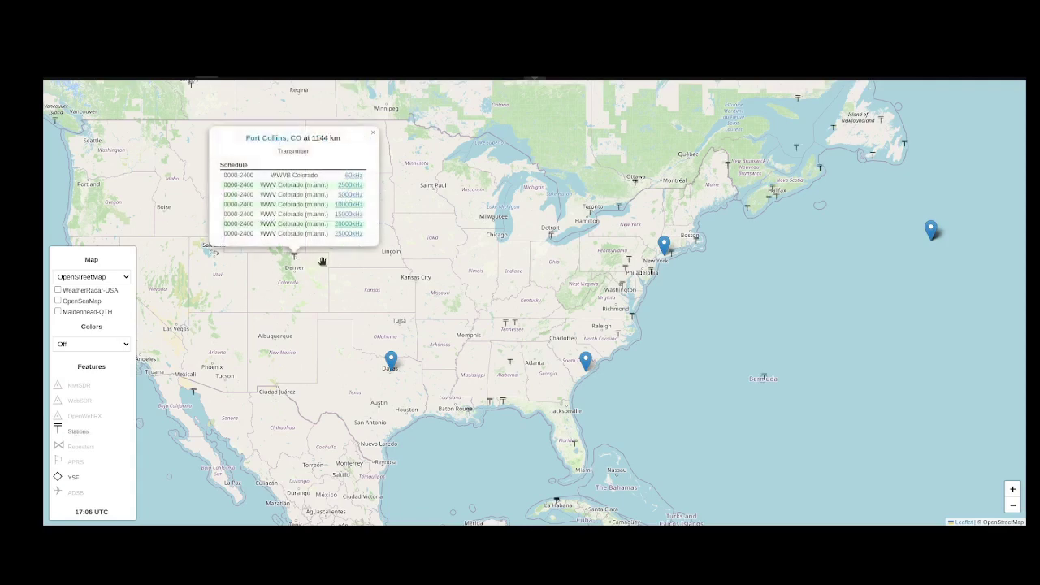
double_click(320, 138)
left_click(279, 159)
left_click_drag(223, 165, 331, 235)
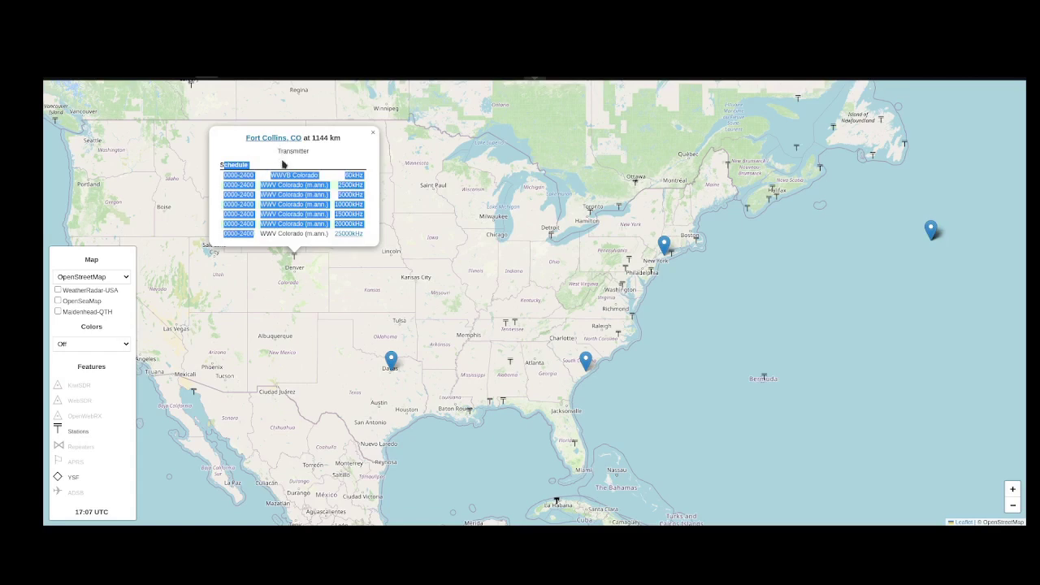
left_click(285, 162)
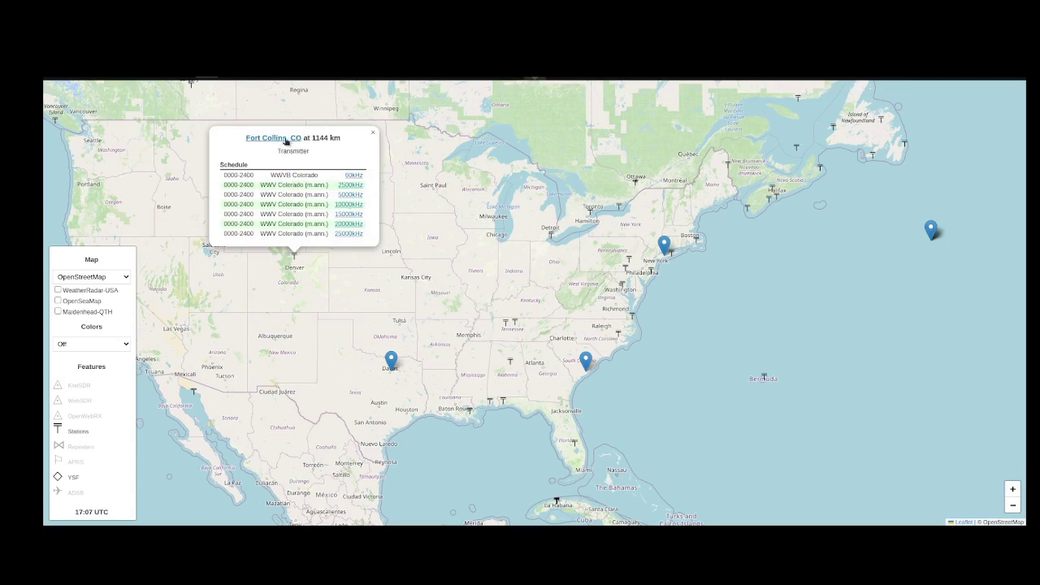
left_click(373, 132)
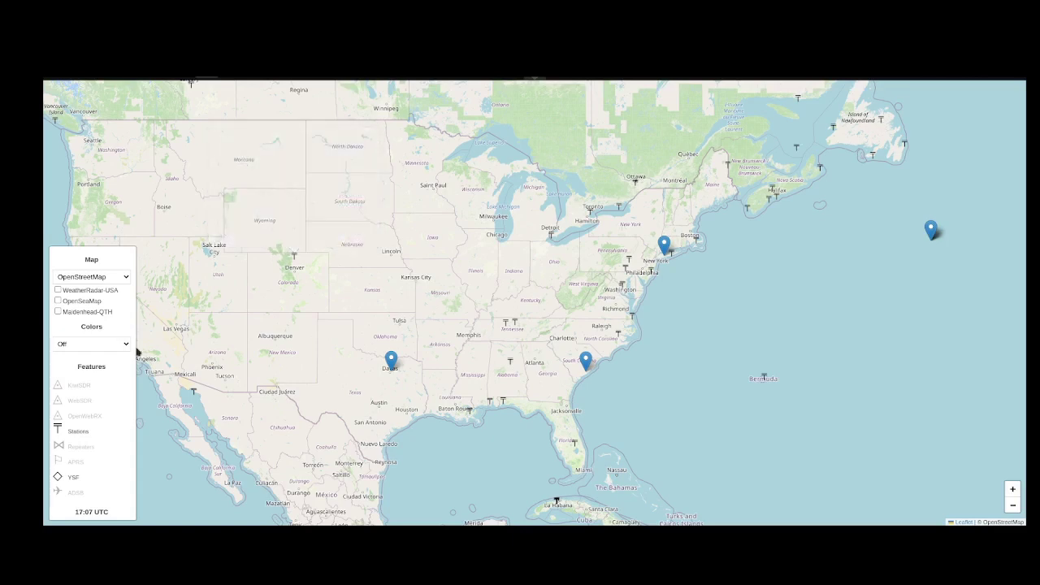
Review the schedules of the New Orleans, LA and Chesapeake - Pungo Airfield, VA transmitters, closing each one's details.
left_click(469, 412)
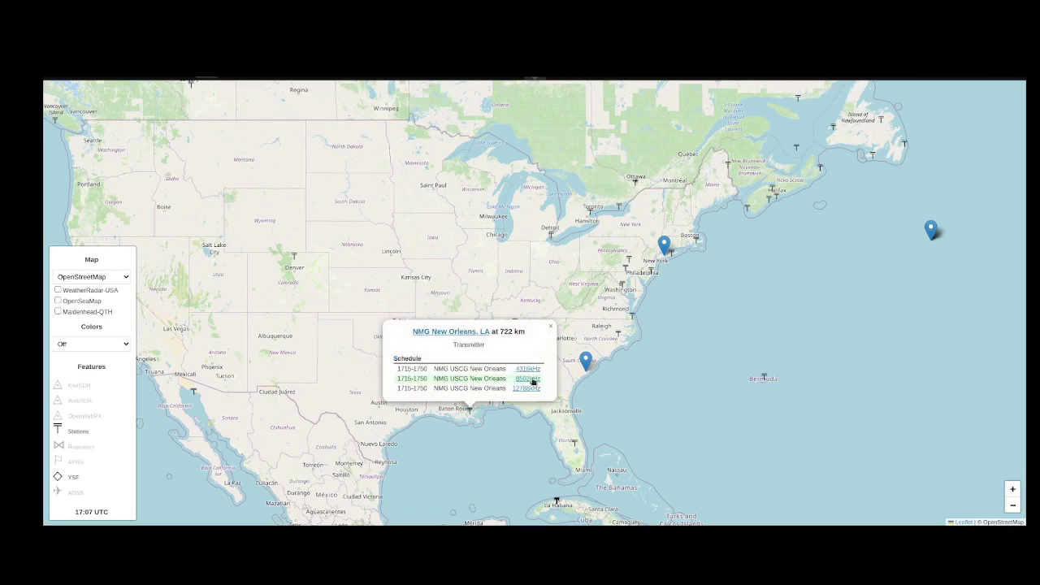
left_click(550, 328)
left_click(633, 317)
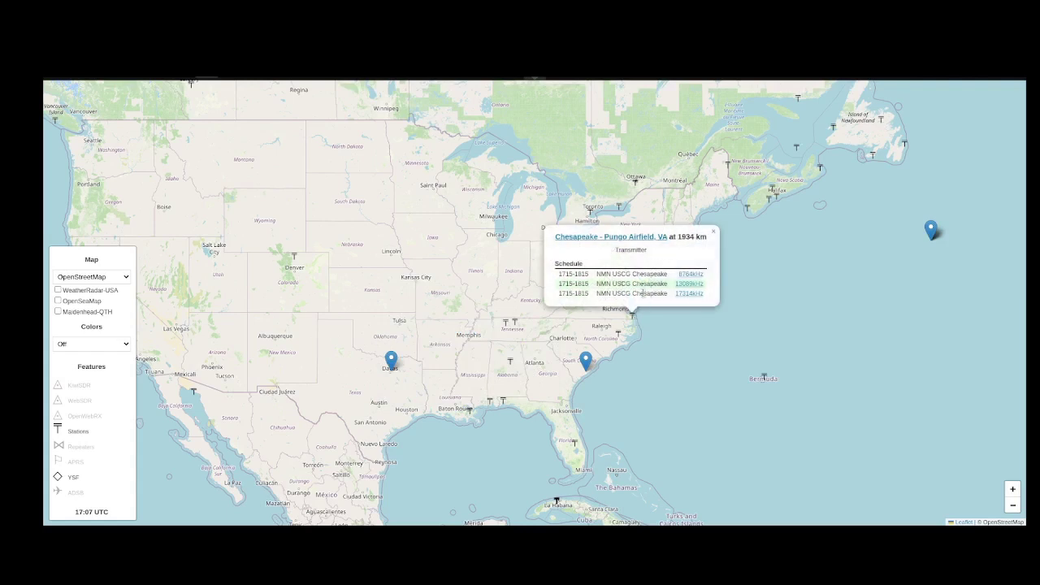
left_click(714, 234)
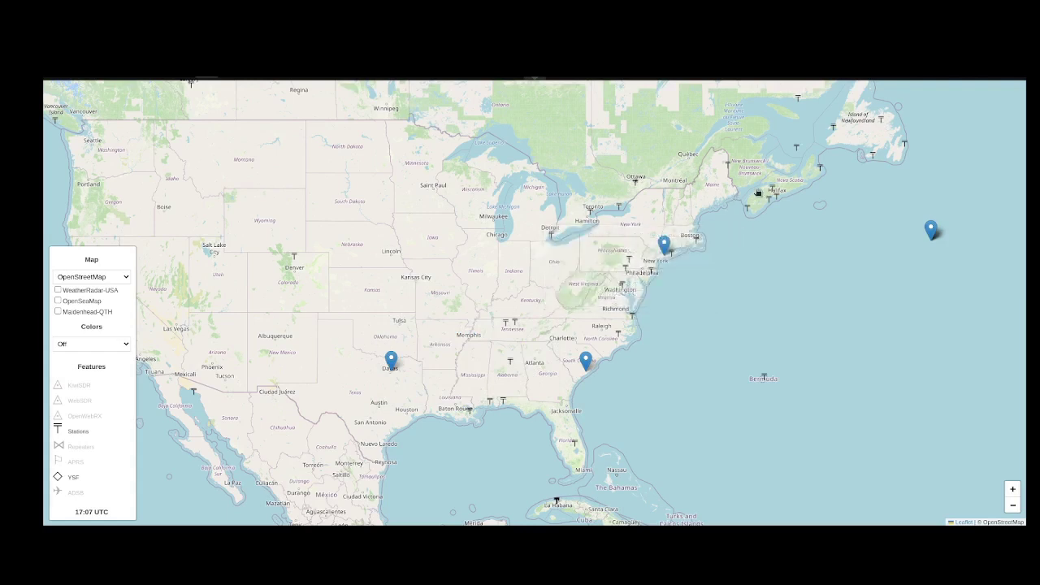
Review the schedules of the Yarmouth/Chebogue NS and Stephenville NL transmitters, closing each one's details.
left_click(750, 208)
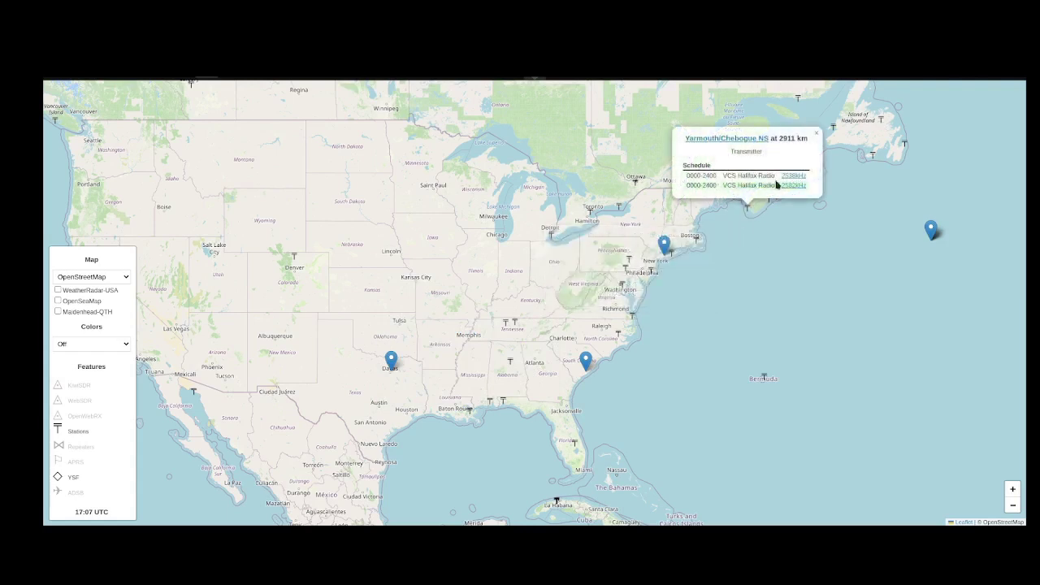
left_click(817, 133)
left_click(834, 128)
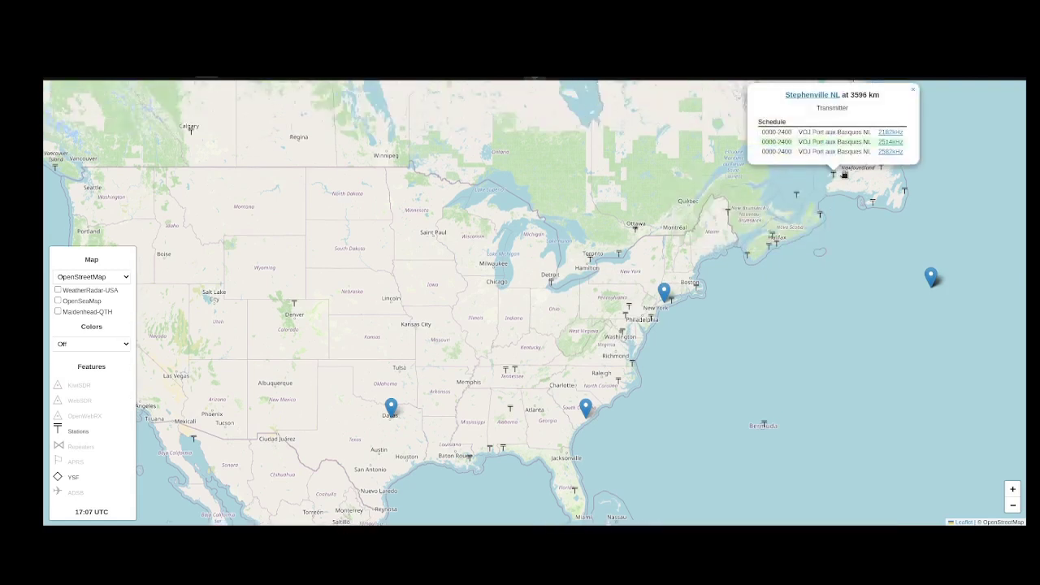
left_click(915, 89)
Turn off the map's Stations layer and turn on the OpenWebRX, WebSDR and KiwiSDR receiver layers.
left_click_drag(399, 377, 465, 283)
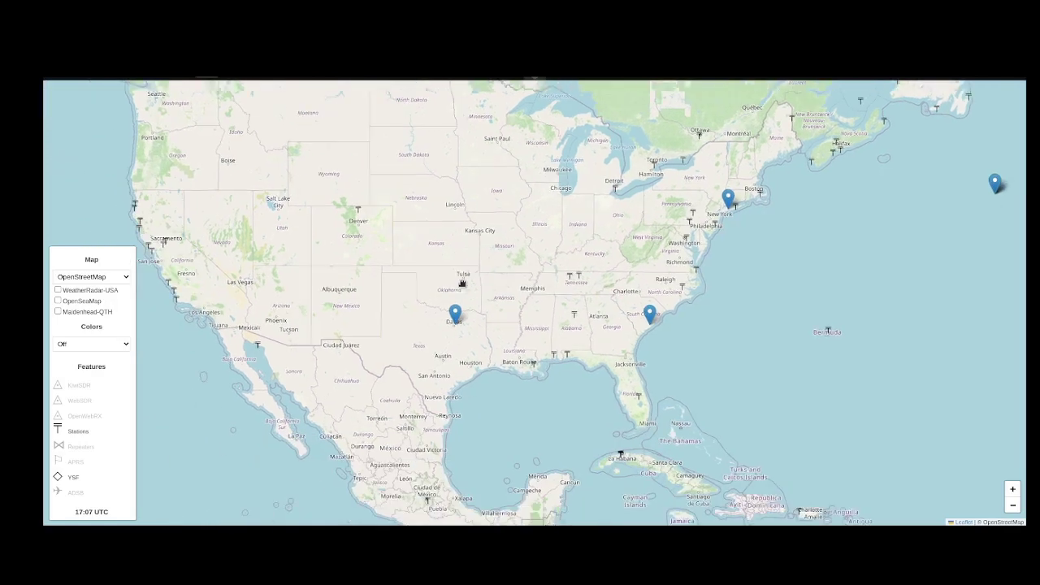
left_click(81, 431)
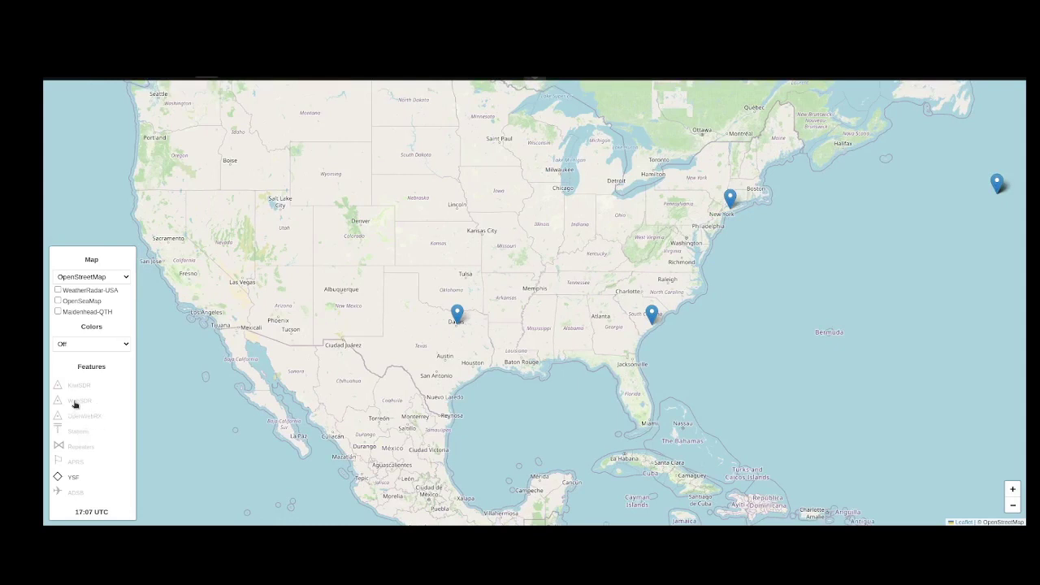
left_click(82, 416)
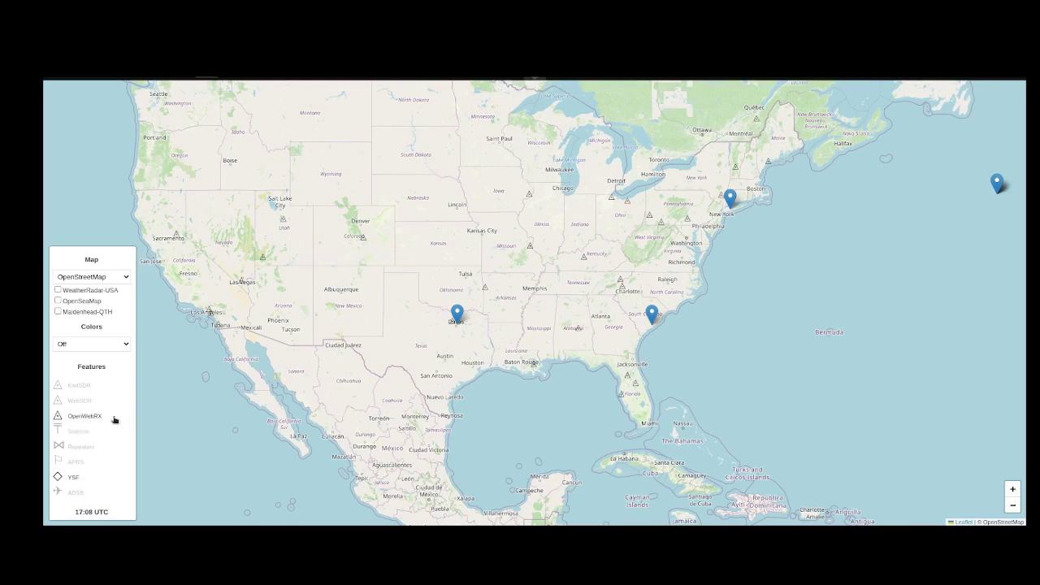
left_click(76, 404)
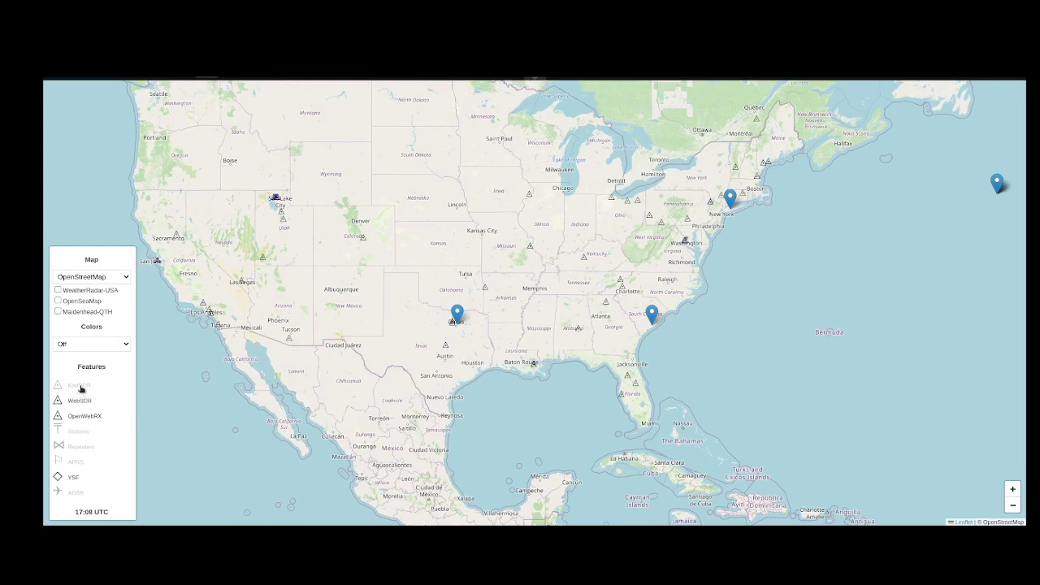
left_click(79, 386)
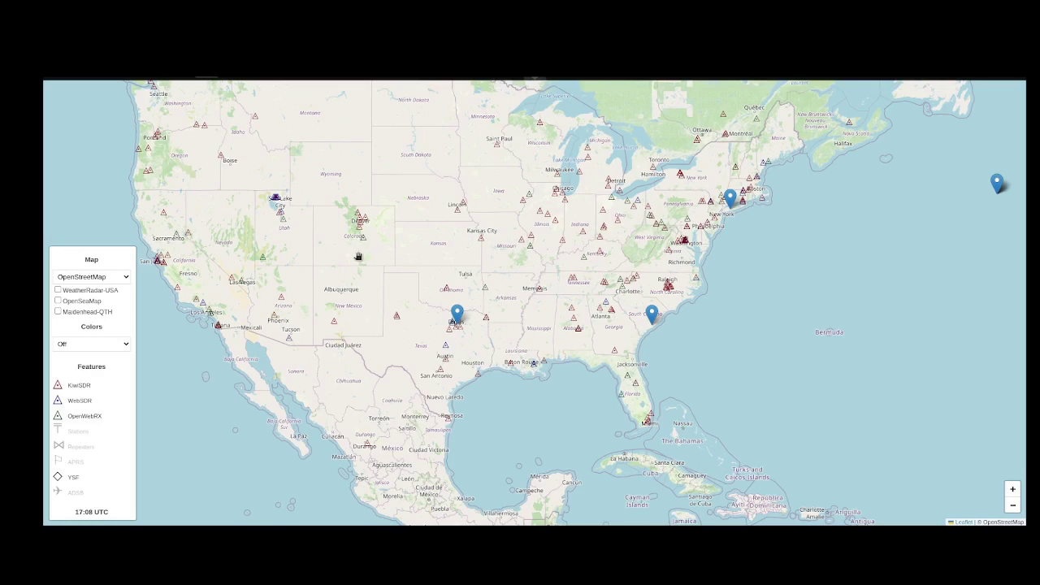
Show the details of the receiver at Colorado Springs, review its link, owner and device information, and close them.
scroll(359, 257, "up", 2)
left_click_drag(359, 259, 429, 408)
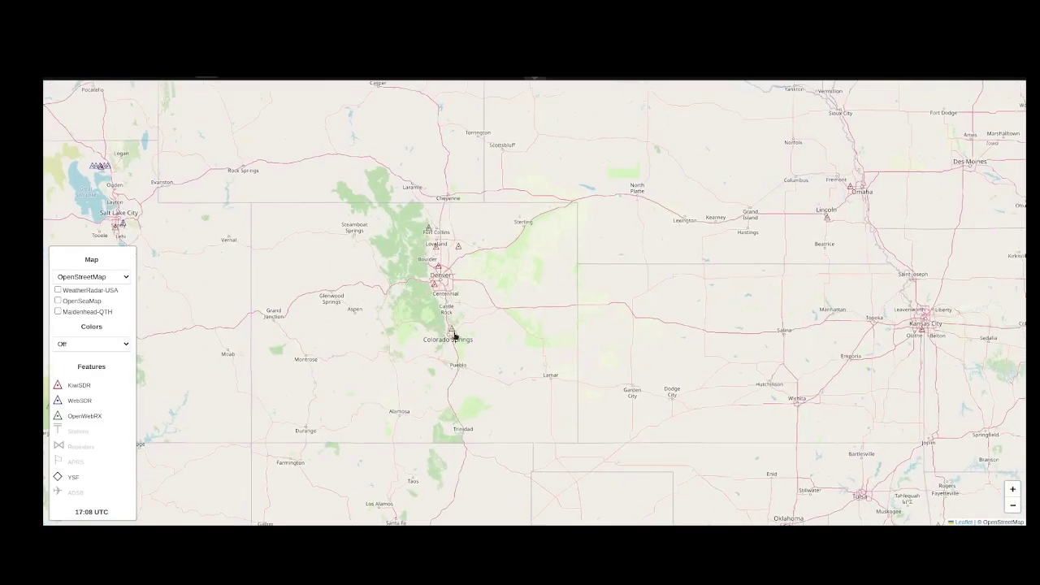
left_click(451, 329)
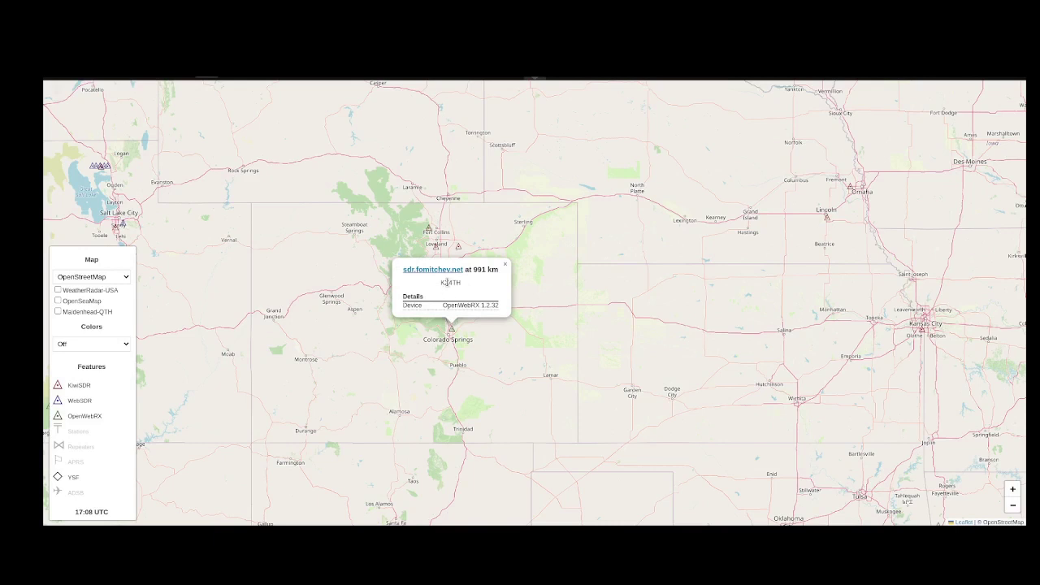
double_click(450, 282)
left_click_drag(421, 297, 496, 304)
left_click(482, 318)
left_click(428, 272)
left_click(504, 266)
Show the details of the KiwiSDR receiver in Broomfield, CO, review its link and description, and close them.
scroll(442, 290, "down", 2)
left_click_drag(455, 295, 460, 317)
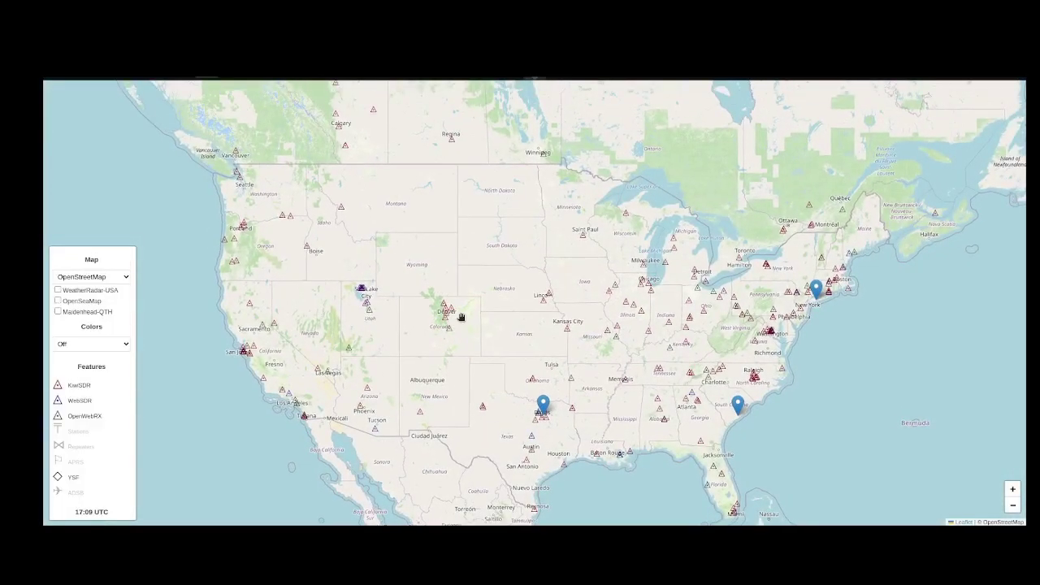
scroll(460, 317, "up", 3)
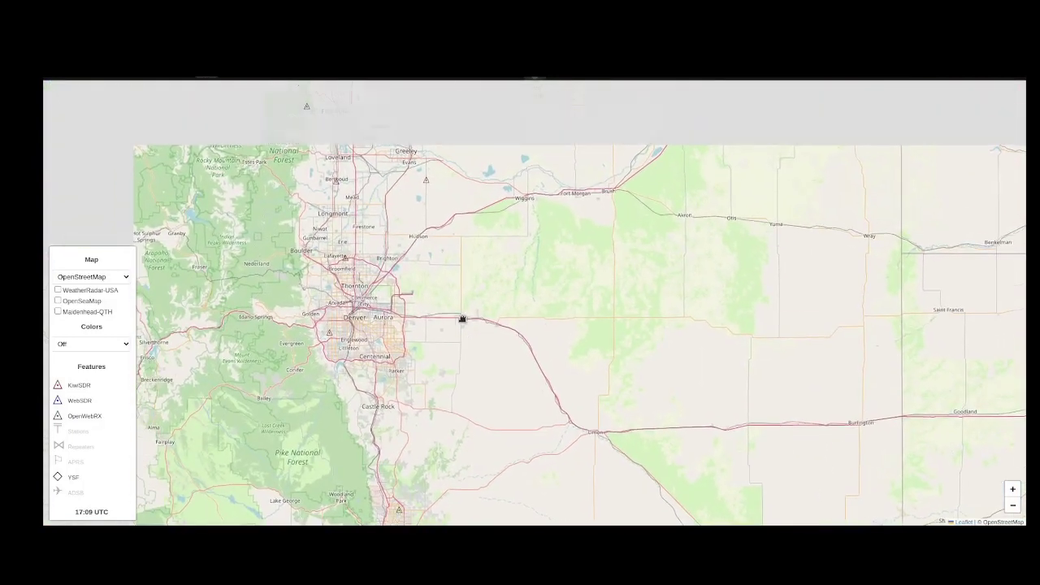
left_click(348, 262)
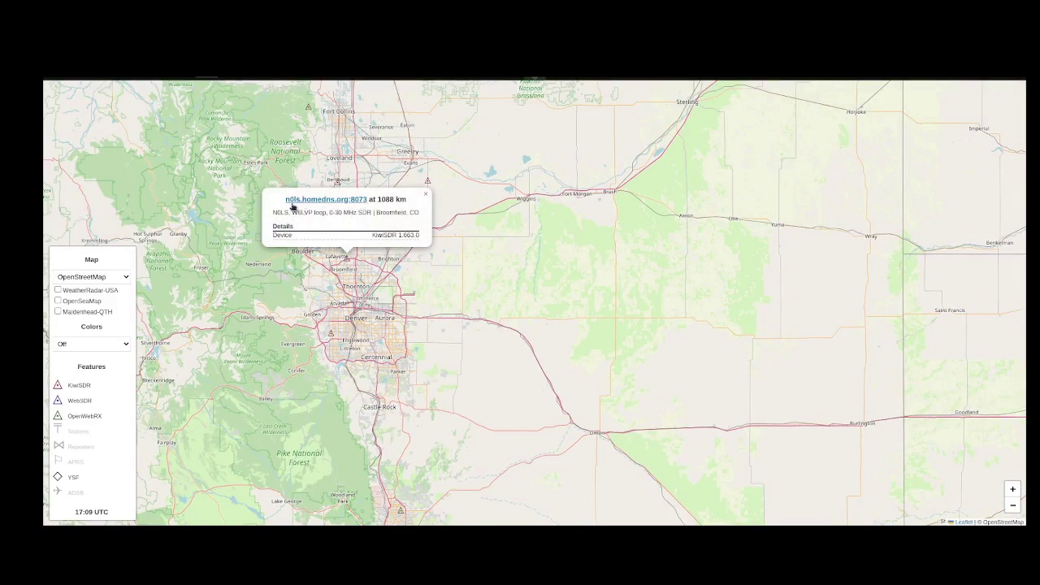
left_click(355, 202)
left_click(424, 197)
Turn off the map's OpenWebRX, WebSDR and KiwiSDR receiver layers.
left_click(84, 415)
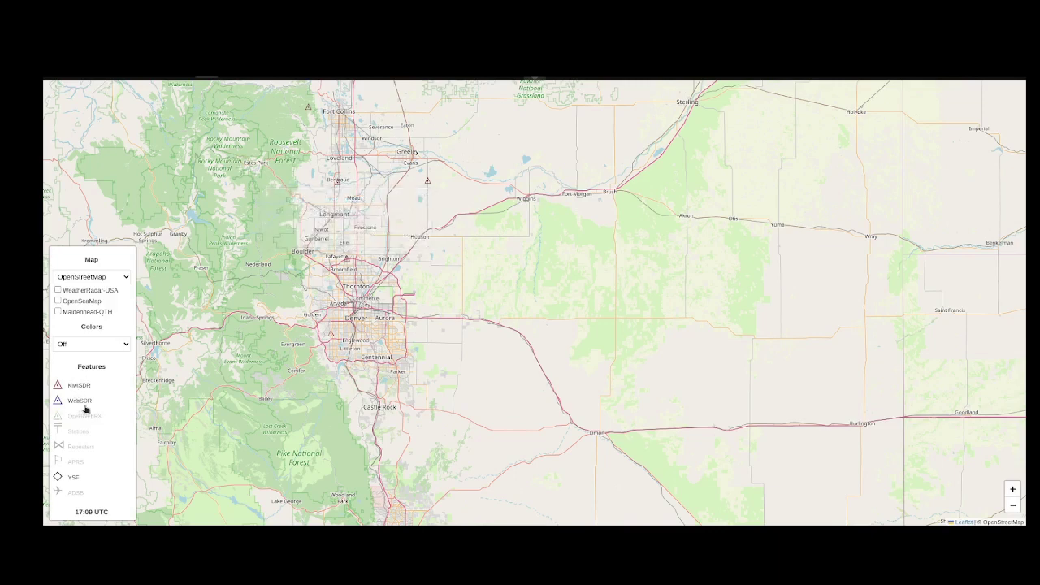
left_click(80, 401)
left_click(82, 383)
Try the map's By Band and By Mode color schemes and set the colors back to Off.
left_click(105, 363)
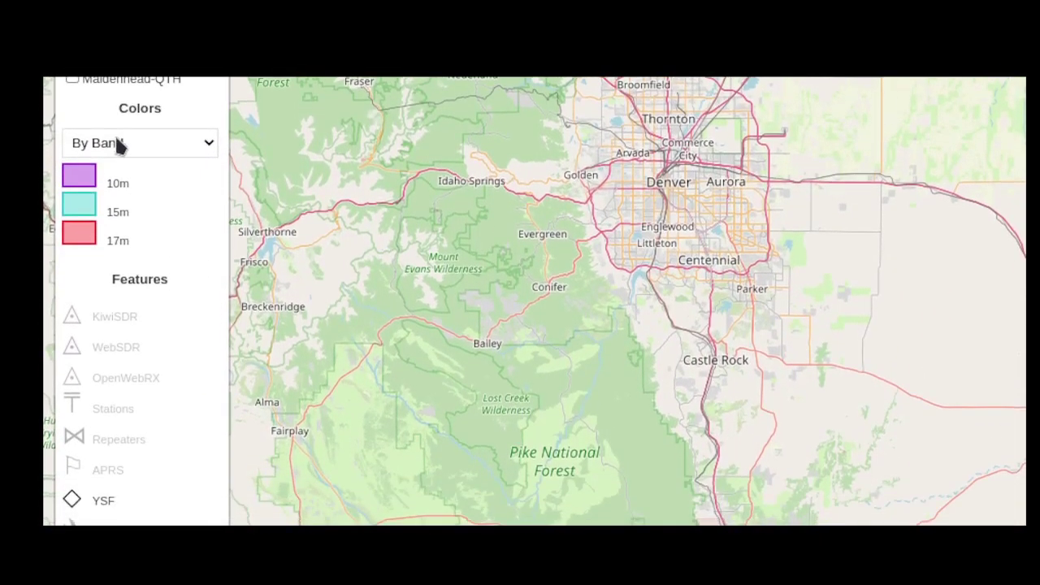
scroll(120, 143, "down", 1)
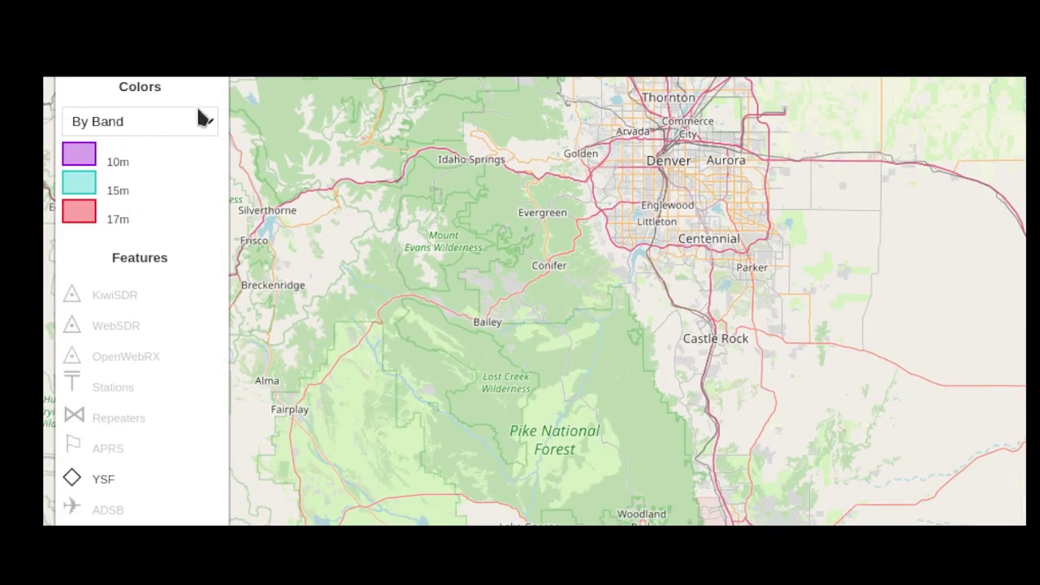
left_click(166, 175)
scroll(170, 161, "down", 2)
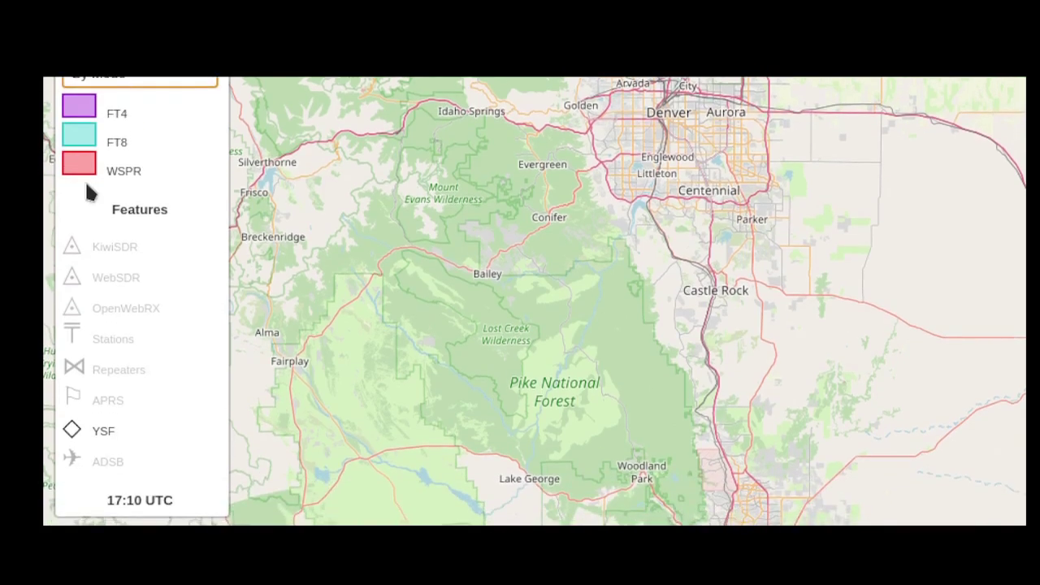
left_click(147, 125)
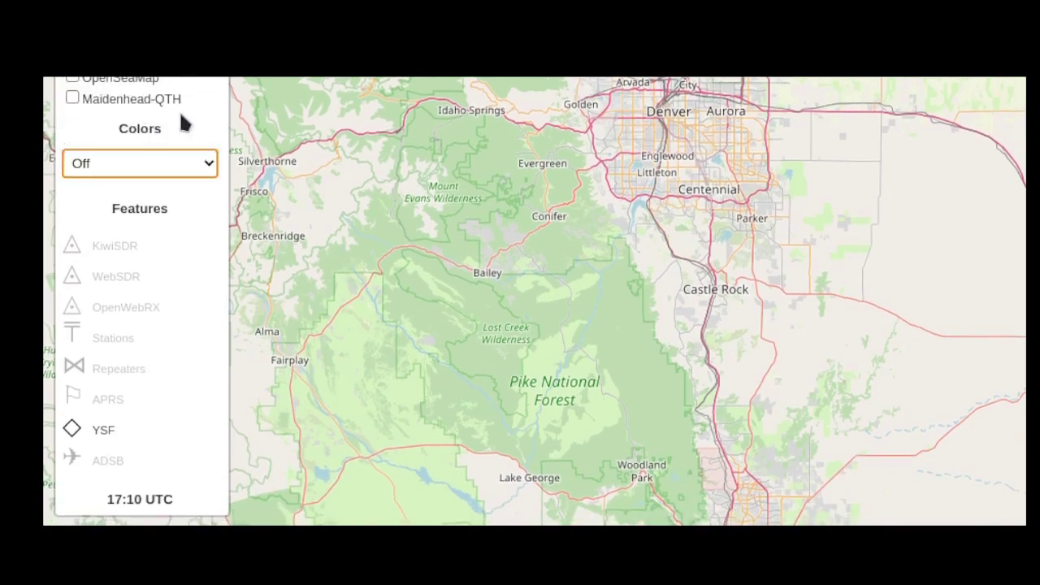
Set the map colors to By Band and show the colored locator squares across the United States.
left_click(196, 162)
left_click(199, 169)
left_click(160, 195)
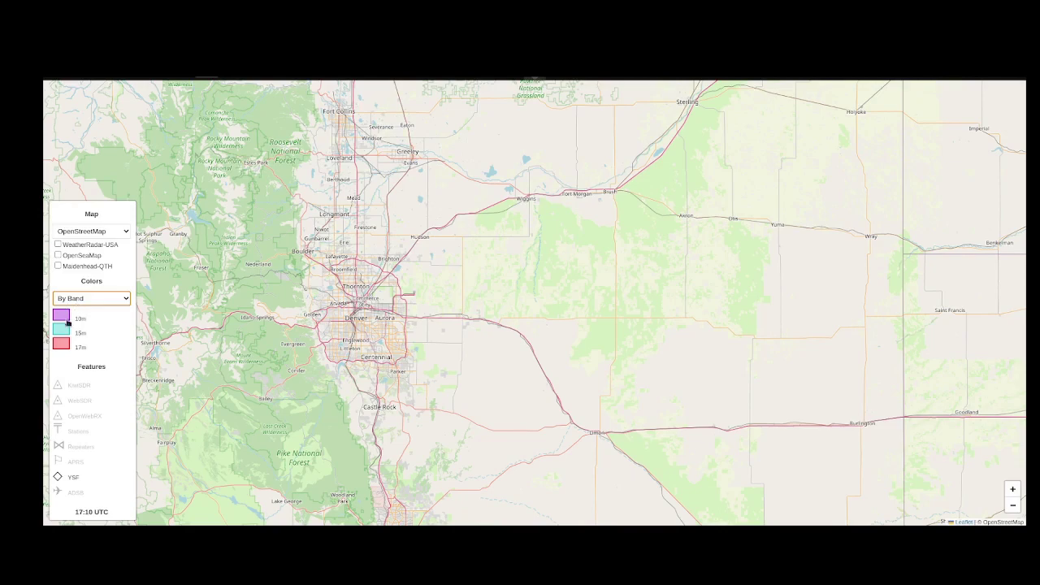
scroll(409, 311, "down", 4)
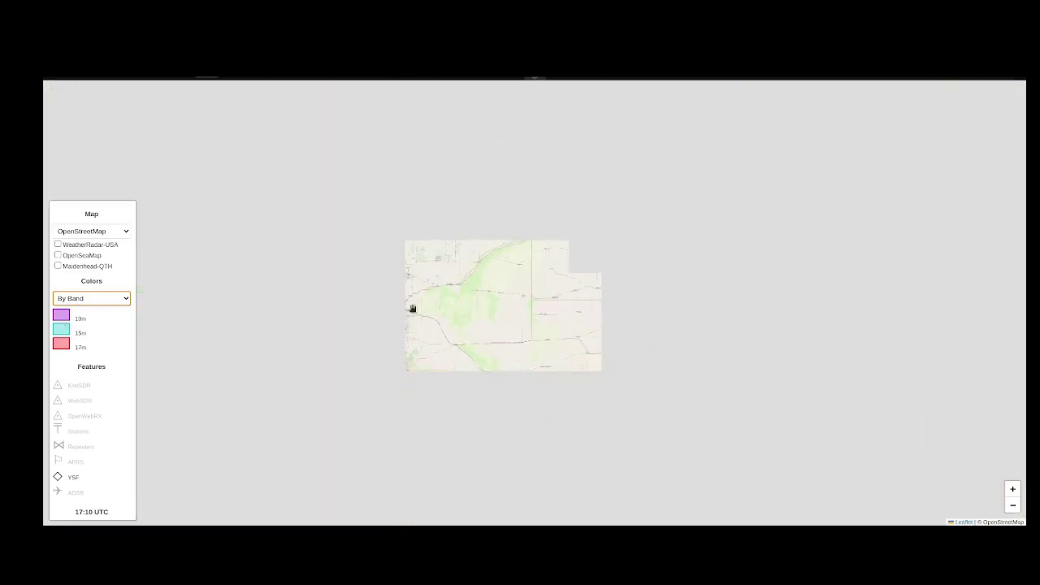
left_click_drag(479, 317, 464, 337)
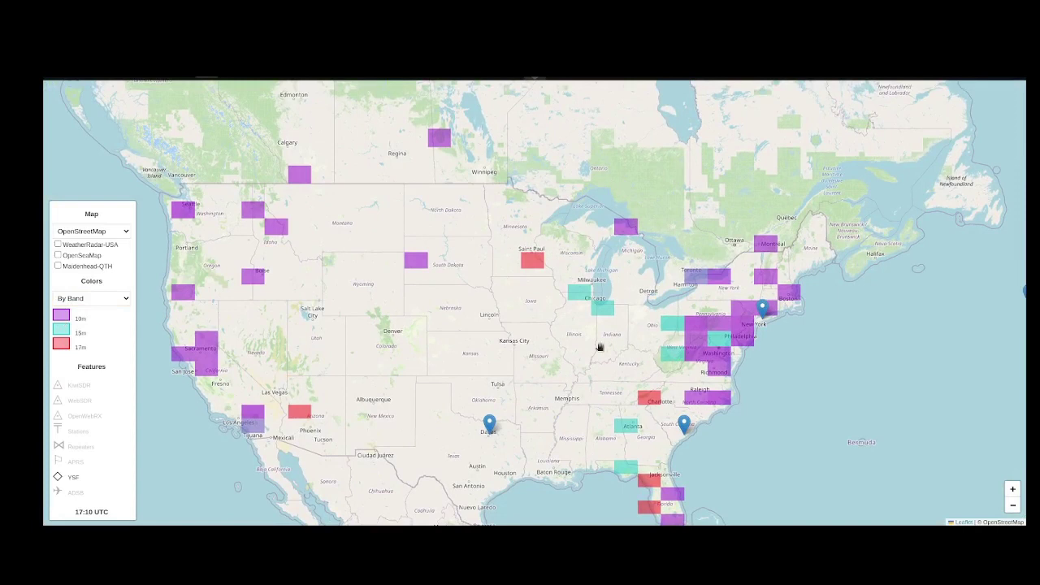
Review the active callsigns, modes and bands of locators EN34, DO91, DN84 and DN13.
left_click(536, 265)
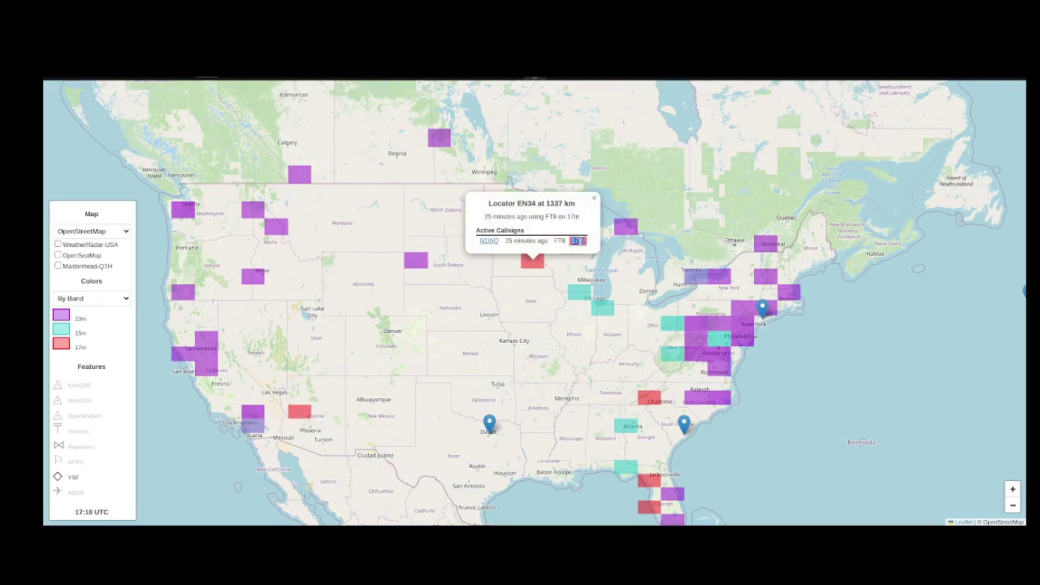
left_click(437, 144)
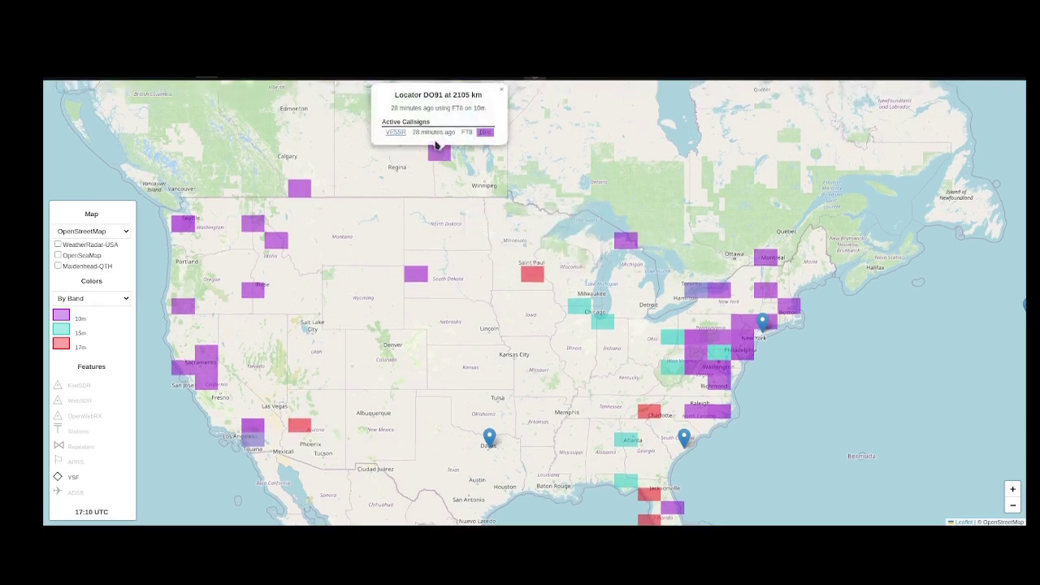
left_click(417, 281)
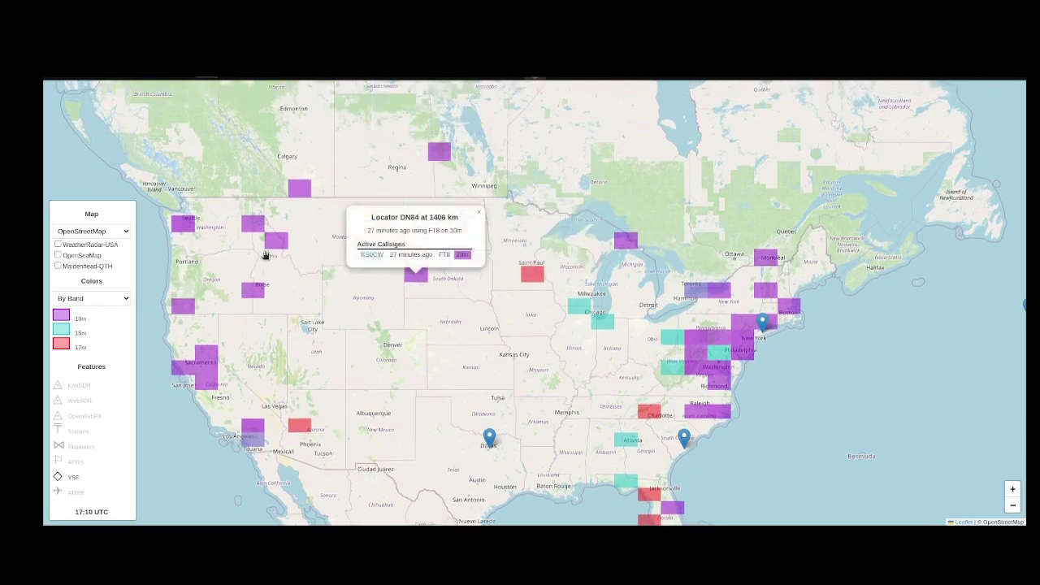
left_click(247, 297)
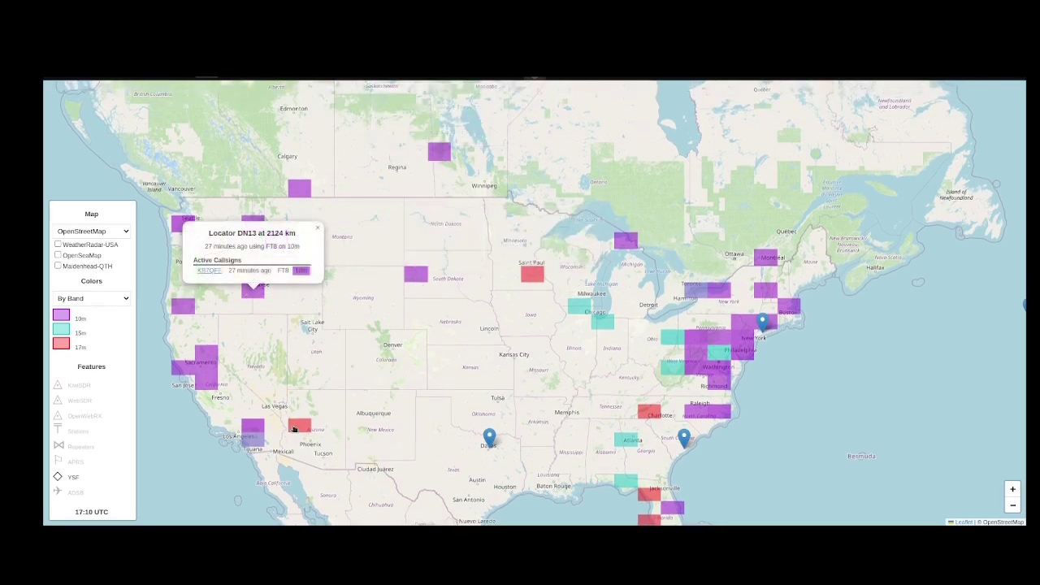
Filter the locator squares to the 10m band only, restore all bands, and isolate 15m and 17m in turn.
left_click(82, 326)
left_click(62, 316)
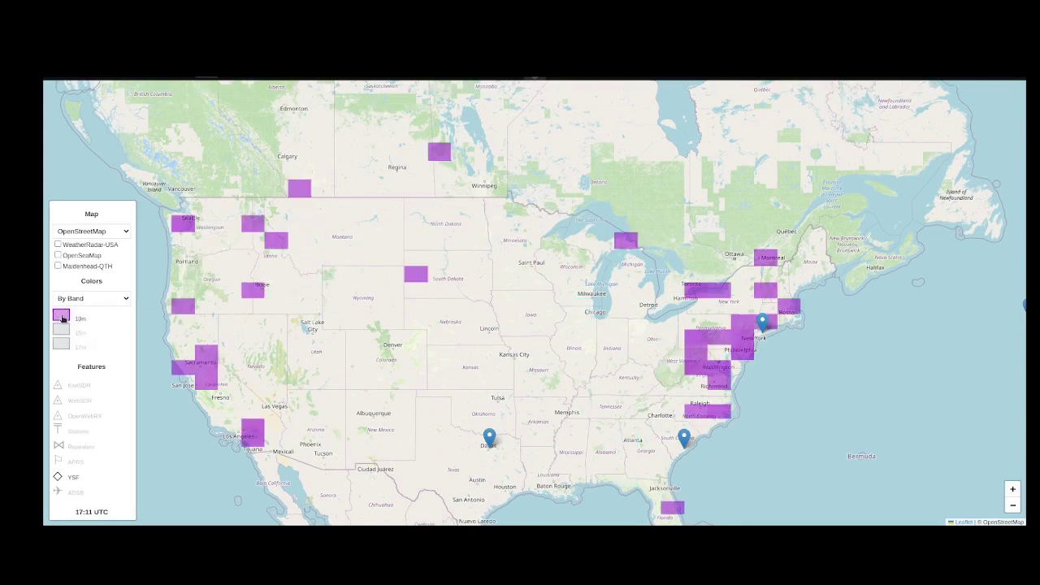
left_click(62, 316)
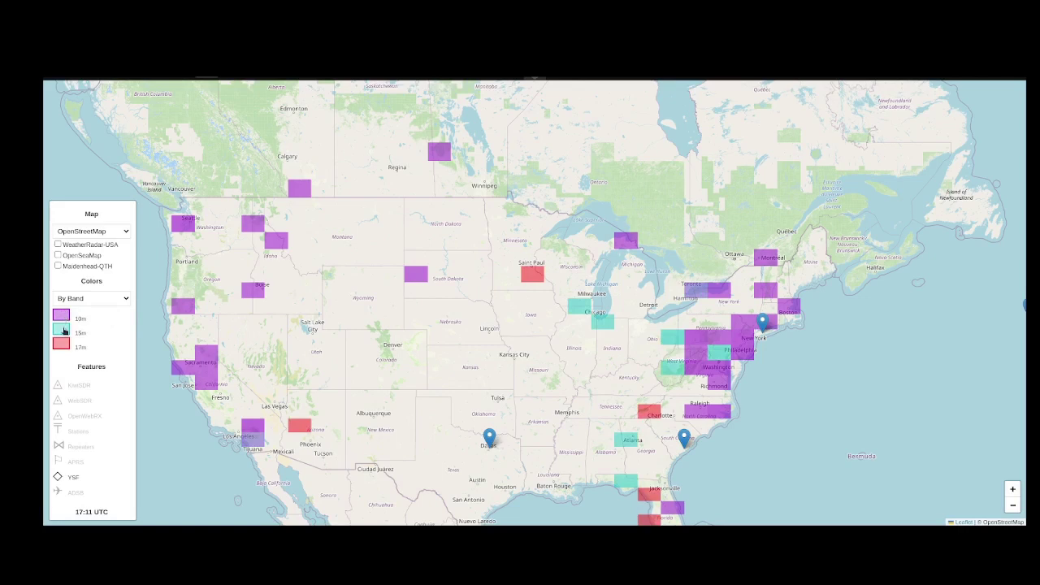
left_click(62, 330)
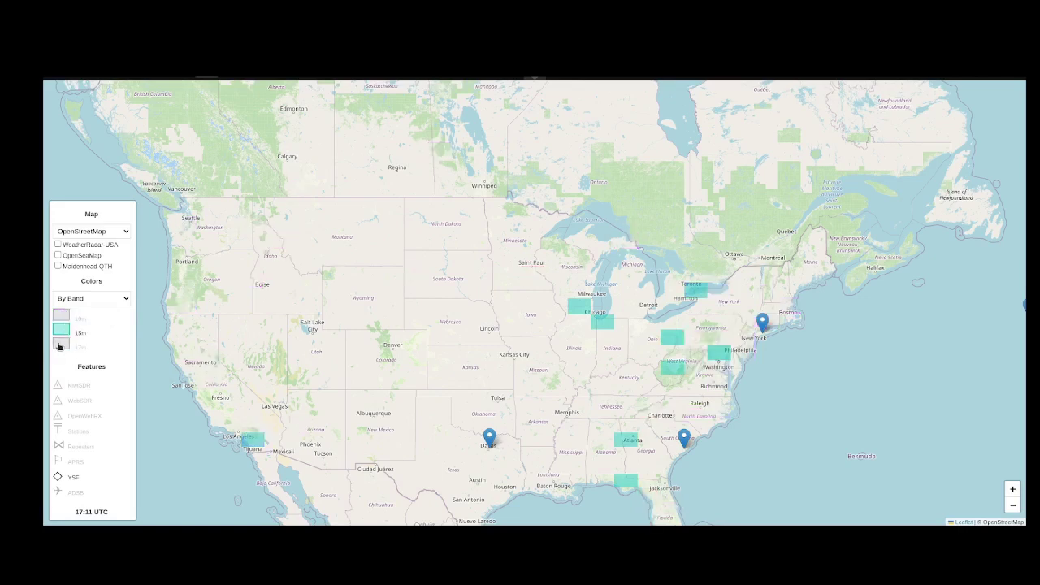
left_click(60, 344)
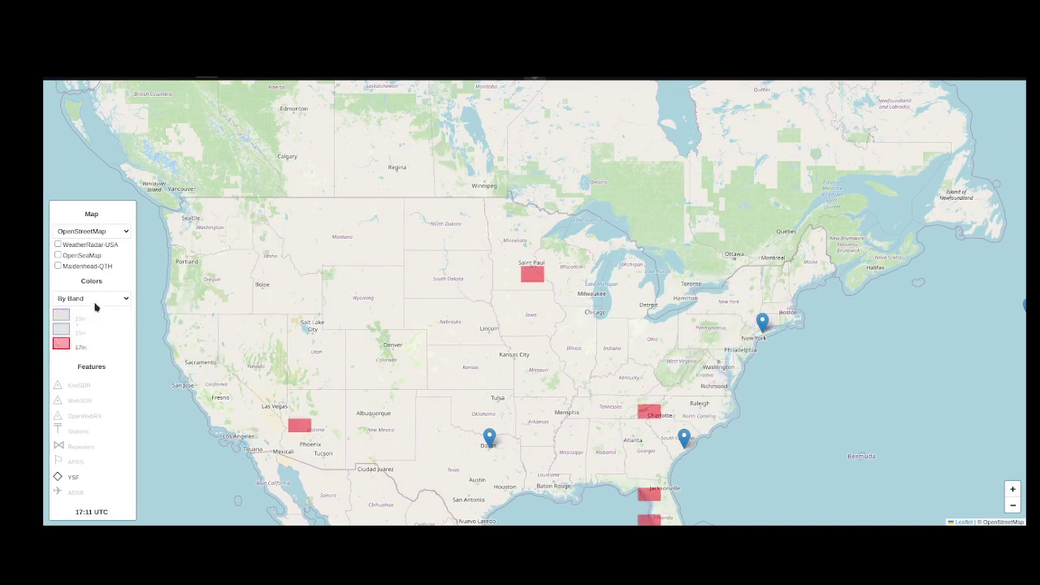
Set the map colors to By Mode and isolate the FT4, FT8 and WSPR locator squares in turn.
left_click(83, 330)
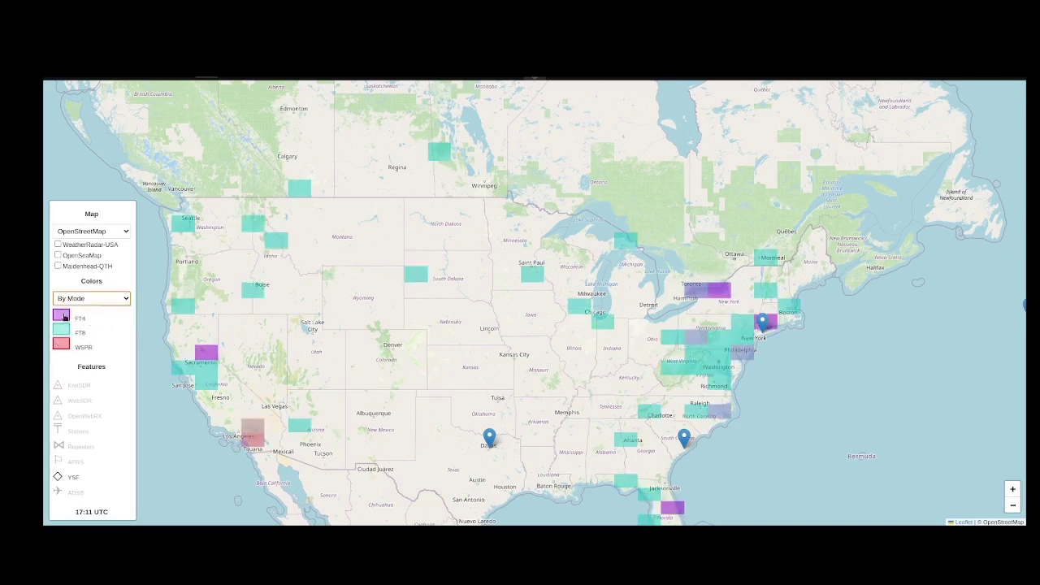
left_click(63, 316)
left_click(62, 332)
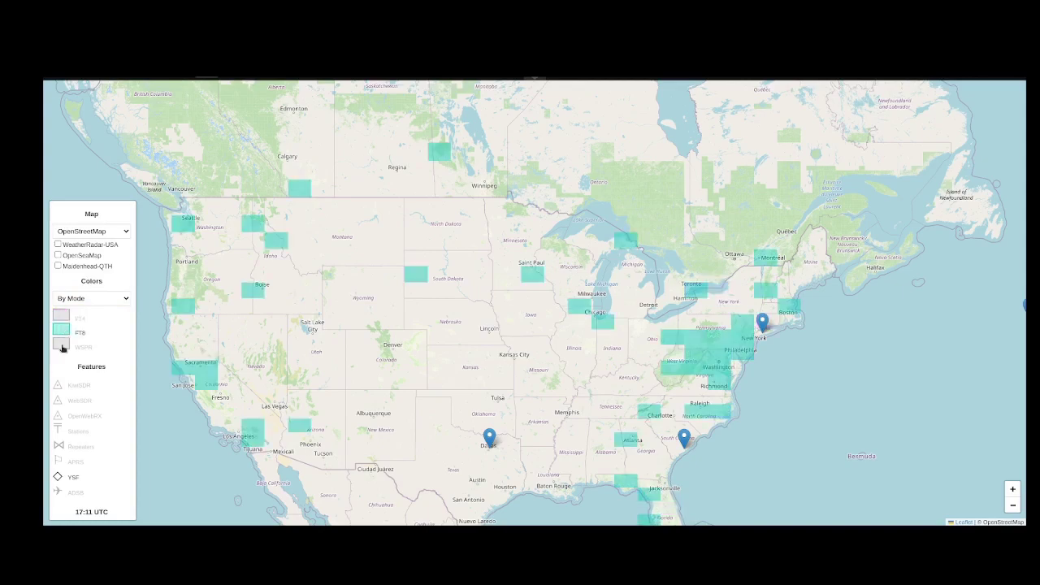
left_click(63, 346)
Examine the WSPR locators and day-night shading on the world map, and show the FT4, FT8 and WSPR modes together again.
left_click_drag(268, 327, 317, 260)
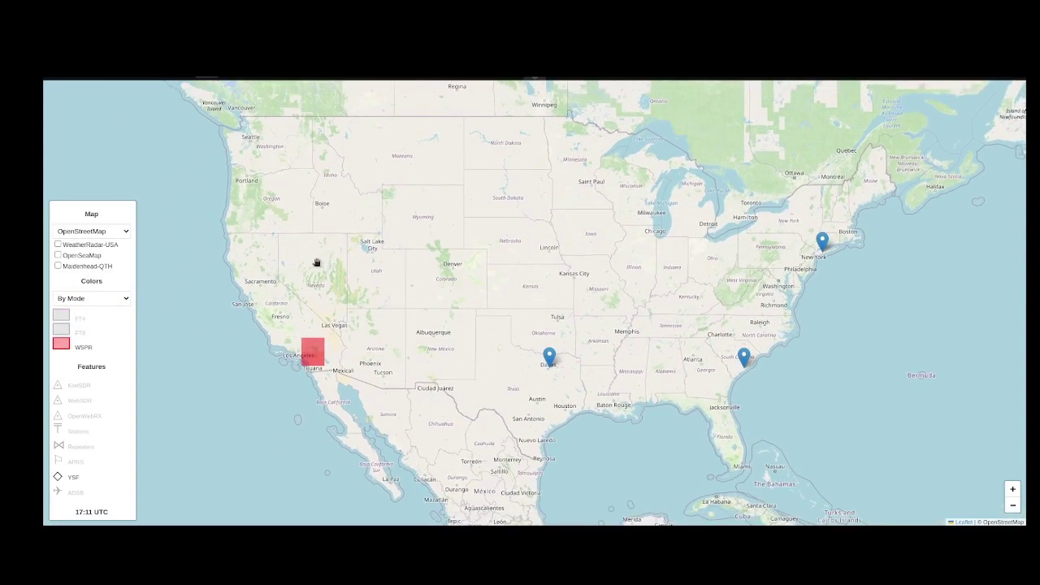
scroll(531, 298, "down", 2)
scroll(532, 298, "down", 2)
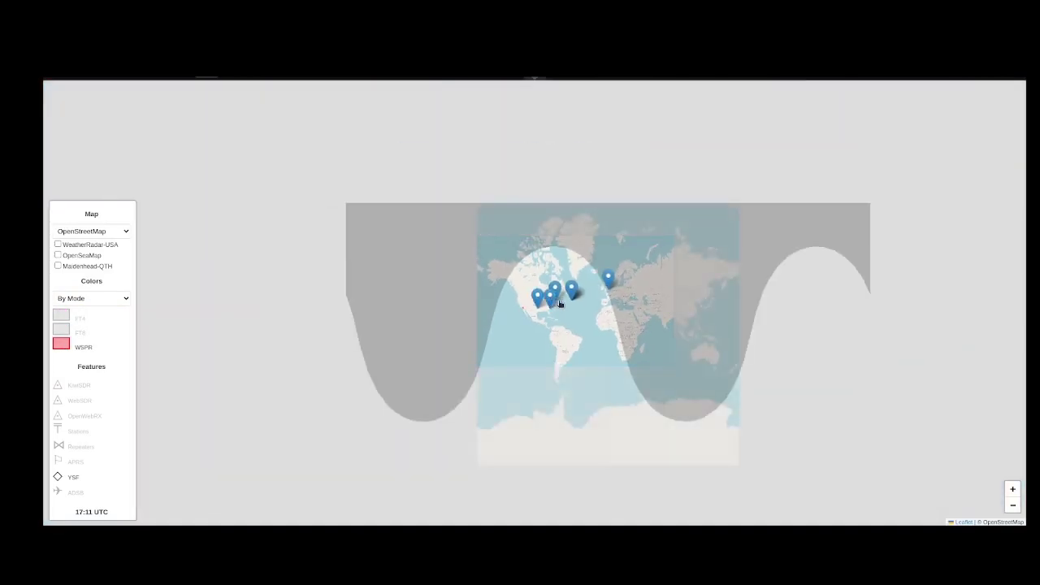
scroll(541, 306, "up", 2)
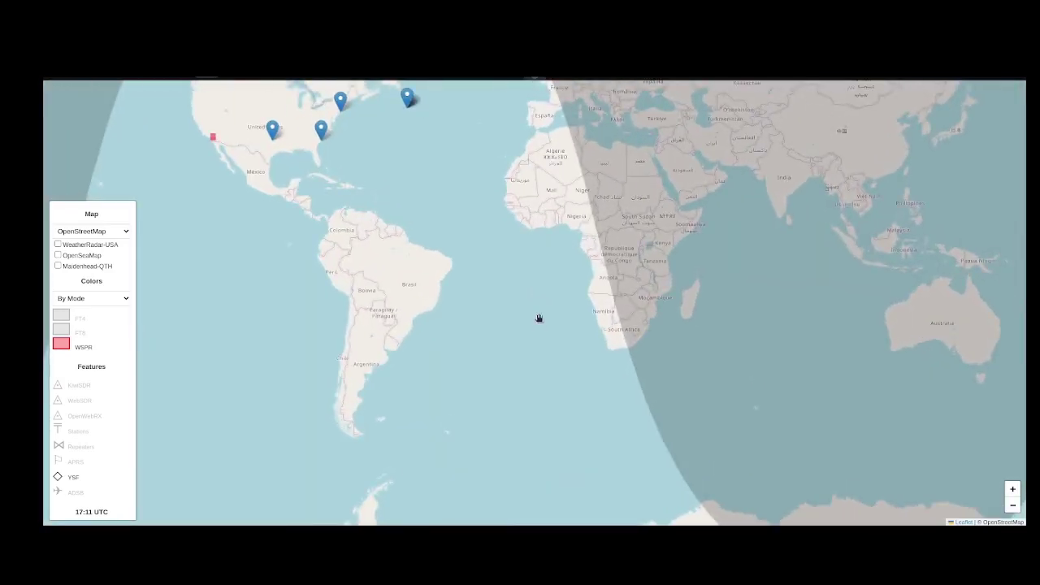
scroll(536, 316, "down", 2)
left_click_drag(534, 324, 500, 338)
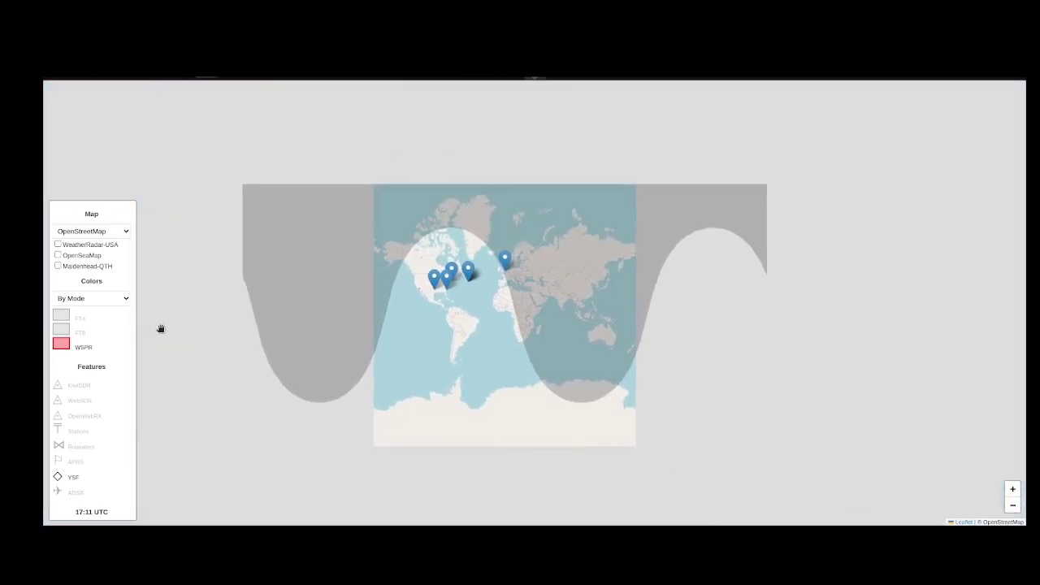
left_click(64, 334)
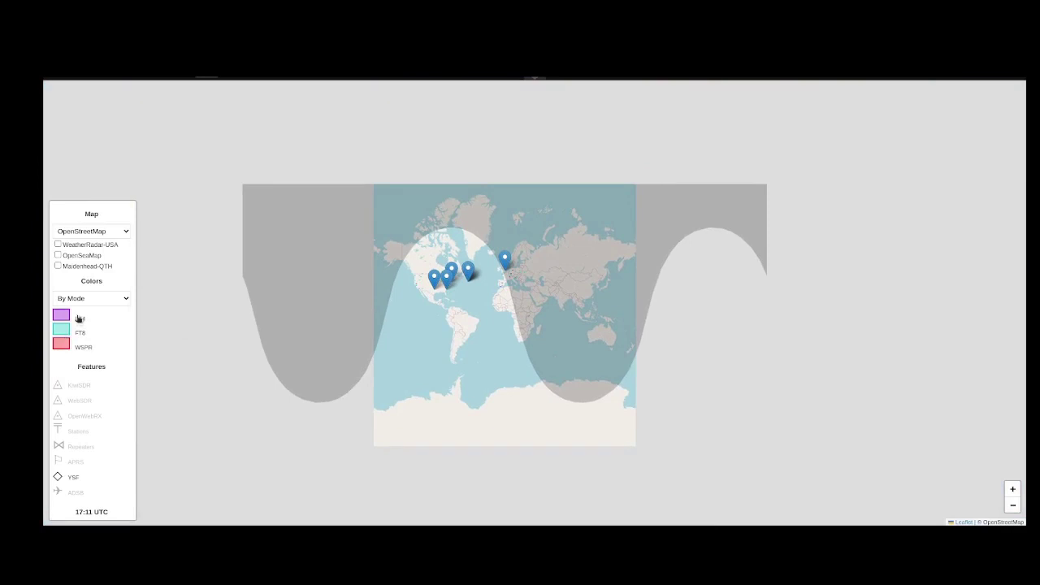
Set the map colors to By Band for the 10m, 15m and 17m locator squares.
left_click(94, 312)
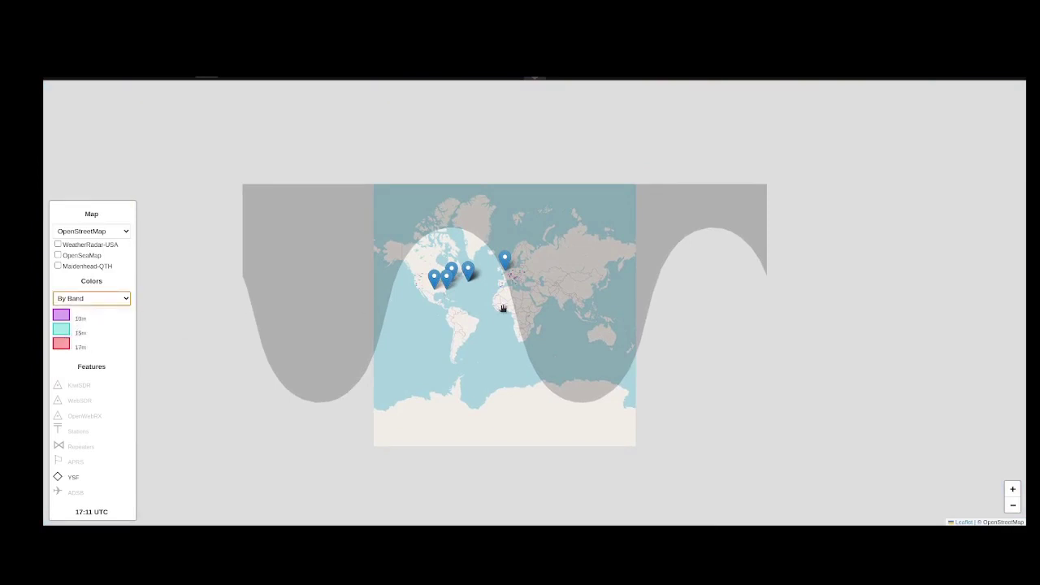
left_click_drag(492, 311, 566, 397)
scroll(490, 336, "up", 2)
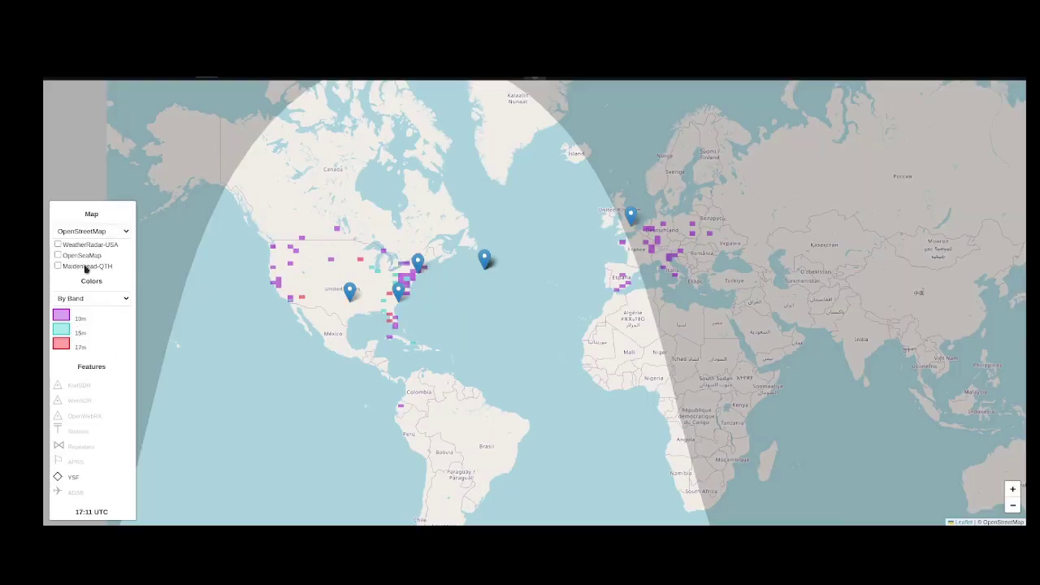
Switch the base map to Esri WorldImagery for the Lake Meredith area in northern Texas.
scroll(365, 297, "up", 5)
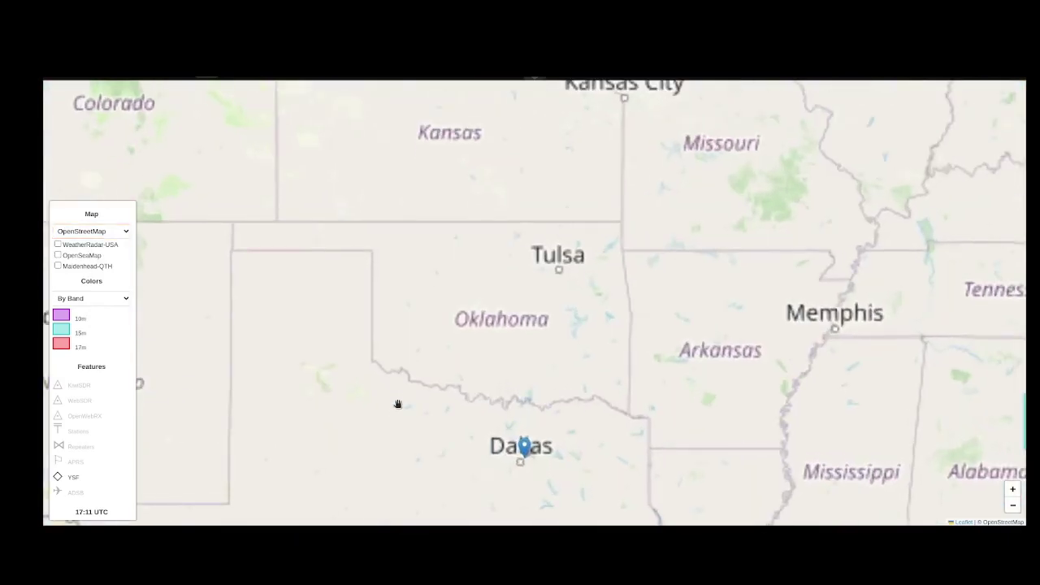
scroll(397, 404, "up", 1)
left_click_drag(330, 360, 441, 473)
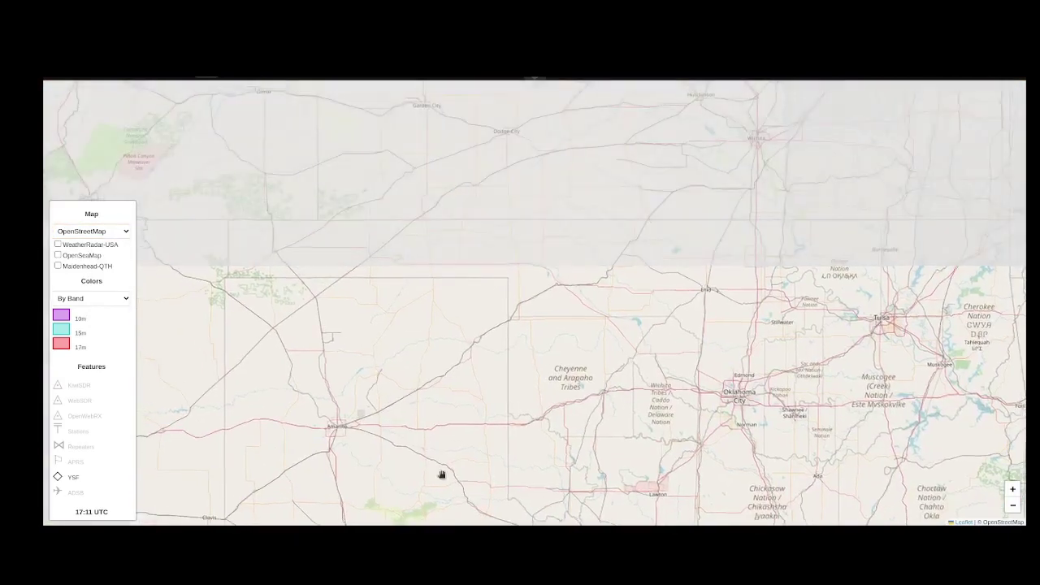
left_click_drag(343, 371, 362, 424)
scroll(361, 424, "up", 2)
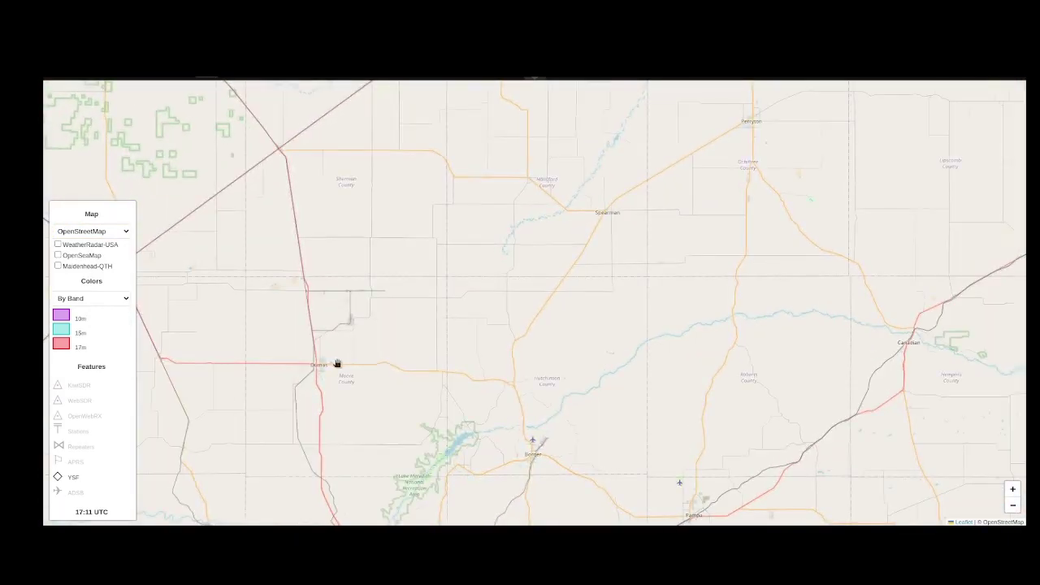
left_click_drag(486, 462, 464, 301)
scroll(454, 317, "up", 1)
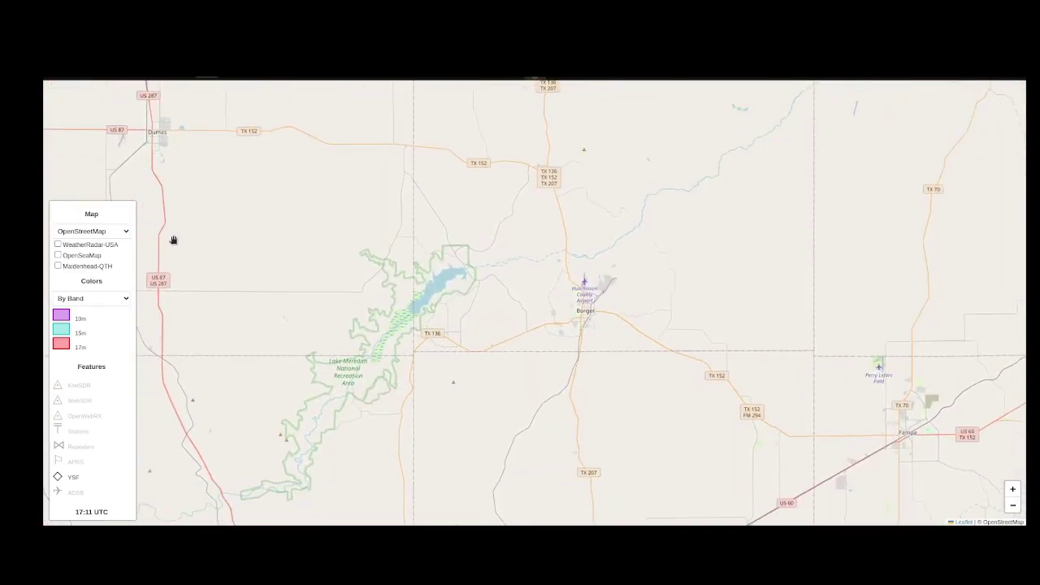
left_click(108, 280)
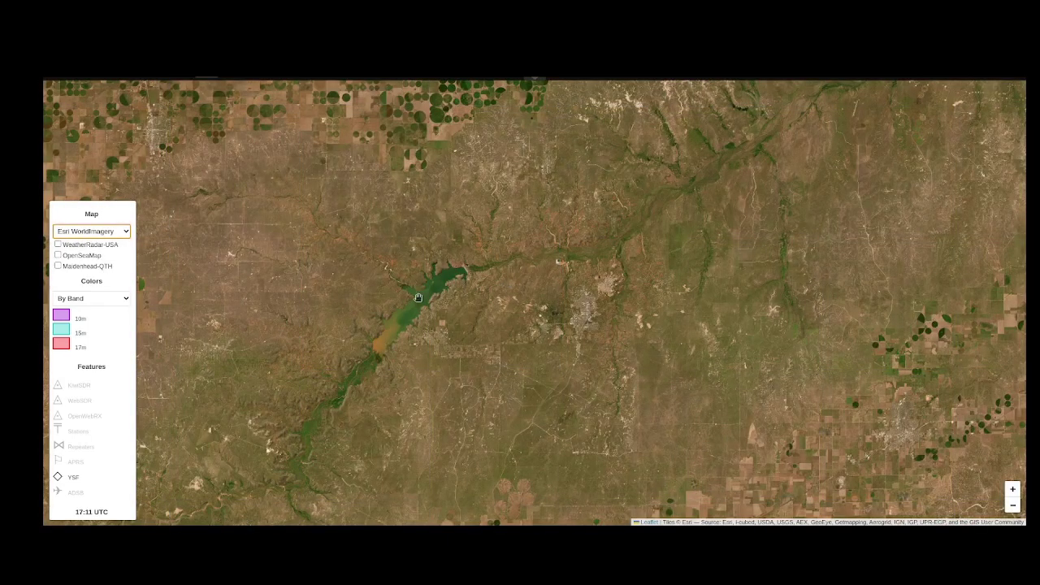
Examine the lake's shoreline, waterside parking area, pier and surrounding roads in the satellite imagery.
scroll(465, 288, "up", 4)
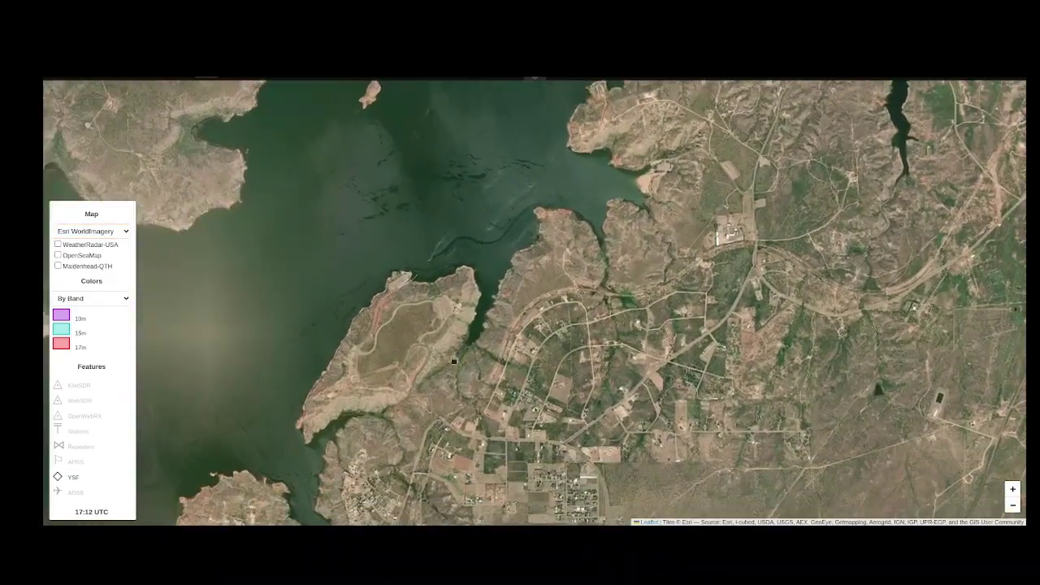
scroll(419, 341, "up", 3)
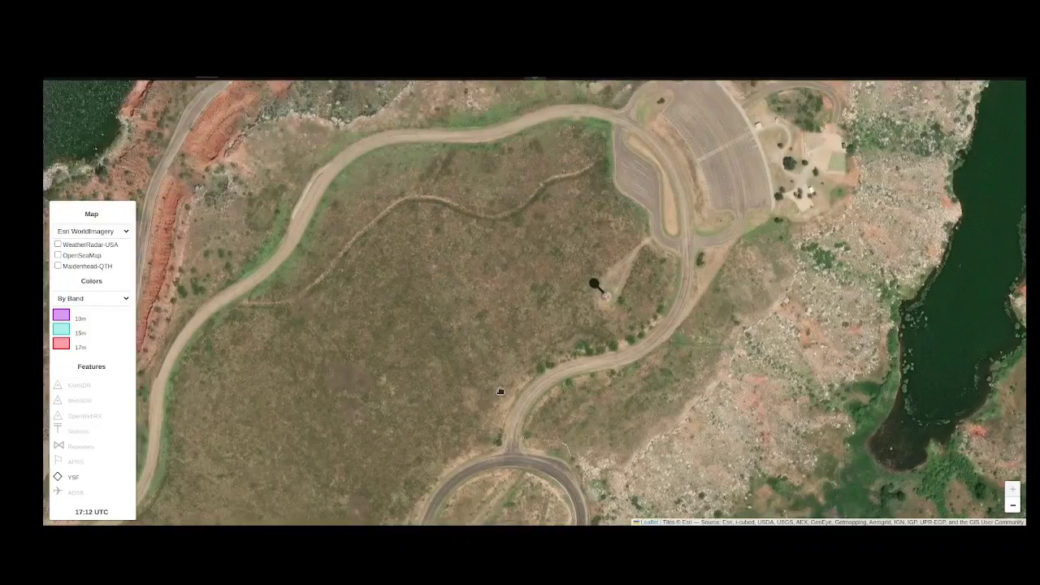
left_click_drag(500, 392, 569, 496)
left_click_drag(372, 289, 425, 422)
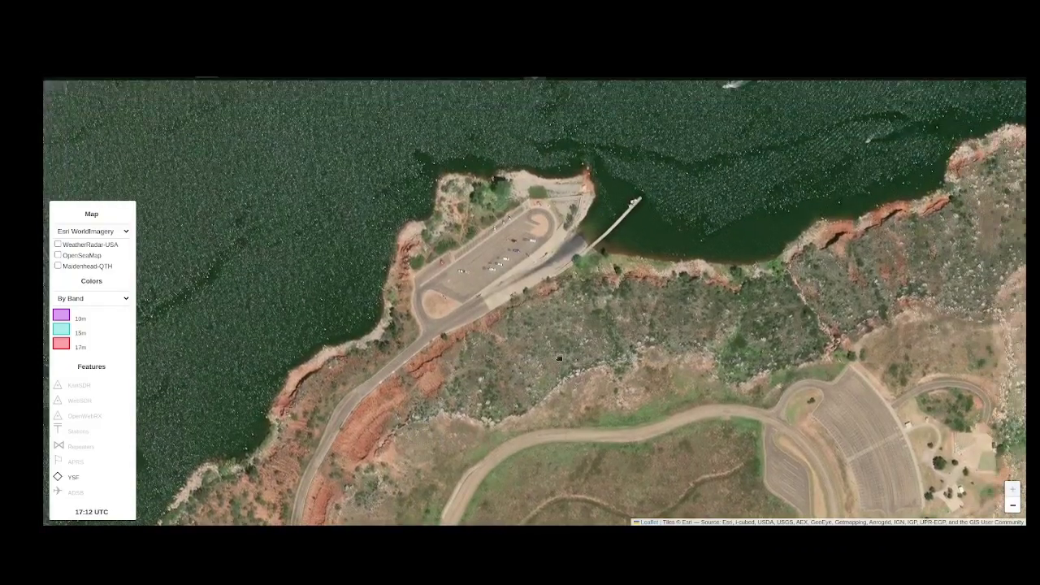
left_click_drag(554, 378, 438, 441)
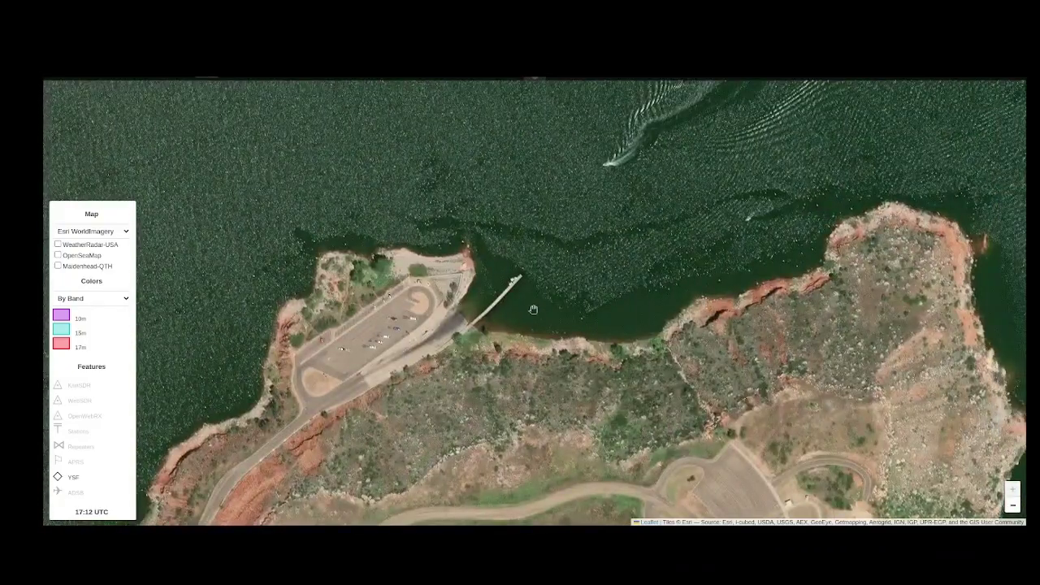
left_click_drag(522, 321, 531, 208)
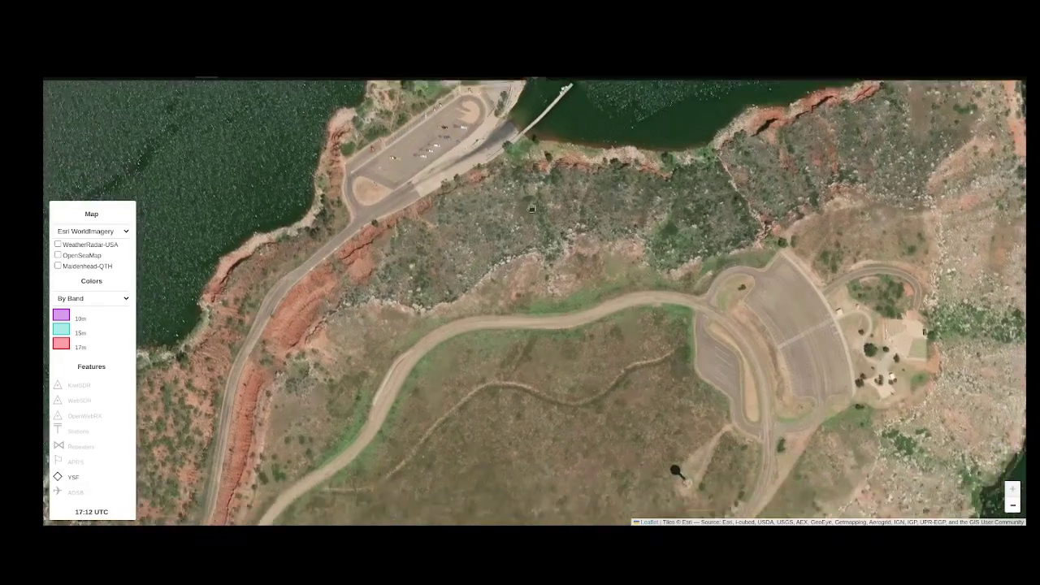
left_click_drag(694, 349, 750, 164)
left_click_drag(485, 395, 371, 532)
left_click_drag(745, 389, 513, 332)
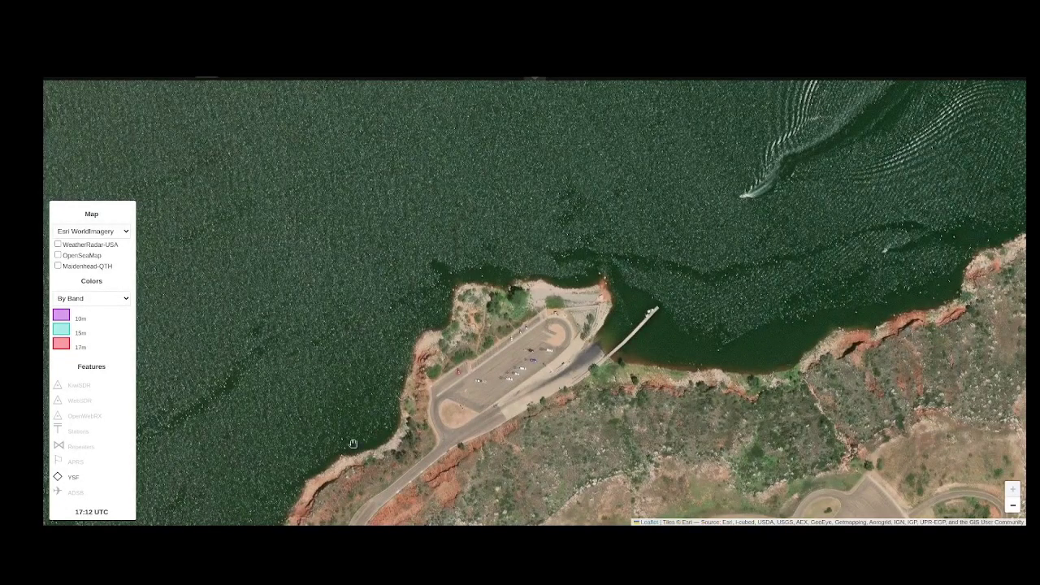
scroll(361, 388, "down", 2)
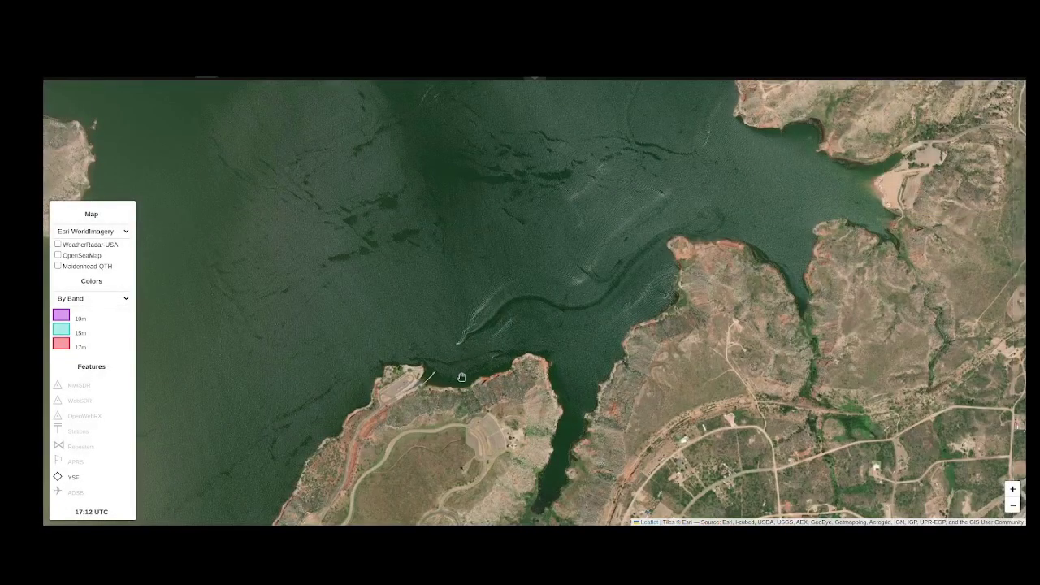
left_click_drag(460, 377, 432, 224)
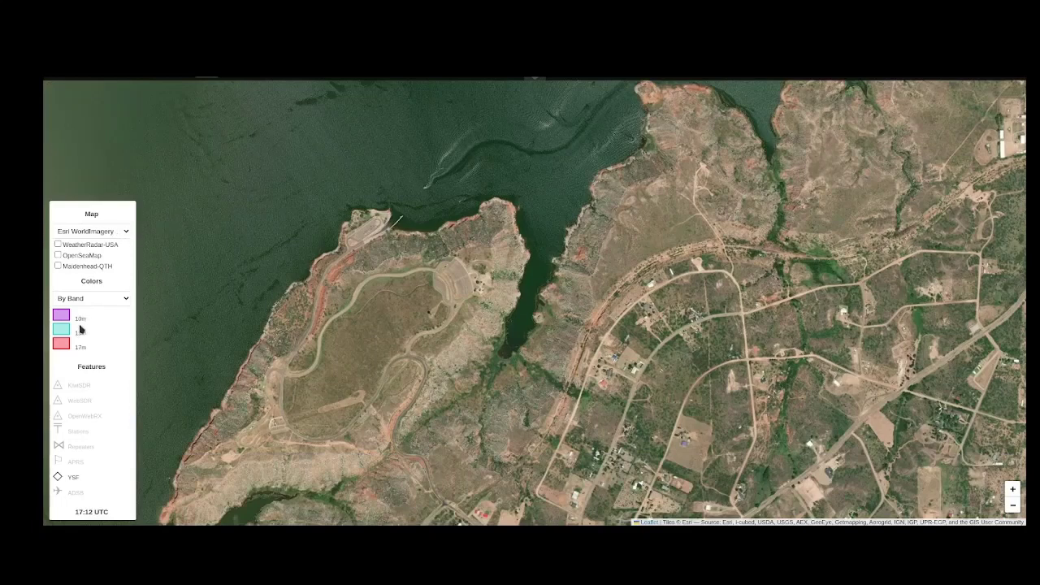
Switch the base map to OpenTopoMap and examine the relief of the Colorado mountains.
left_click(97, 257)
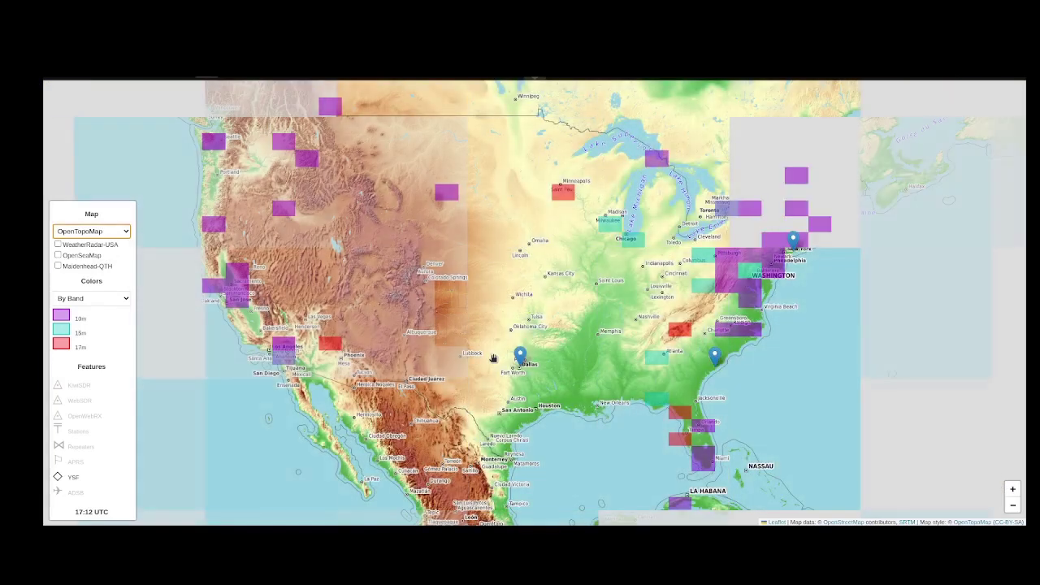
scroll(492, 358, "up", 1)
left_click_drag(431, 328, 516, 401)
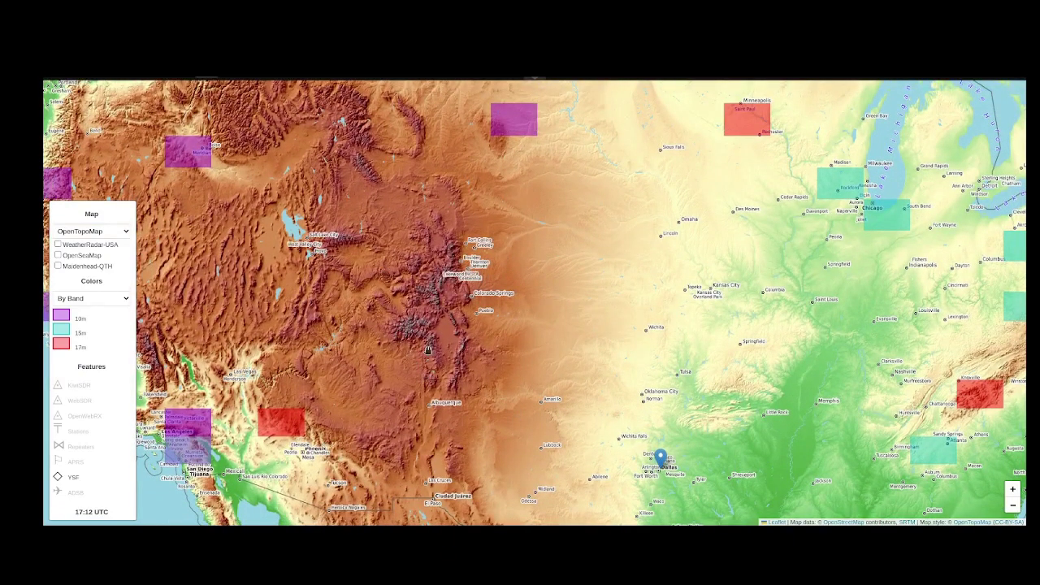
scroll(430, 351, "up", 2)
scroll(430, 321, "up", 1)
left_click_drag(399, 266, 439, 437)
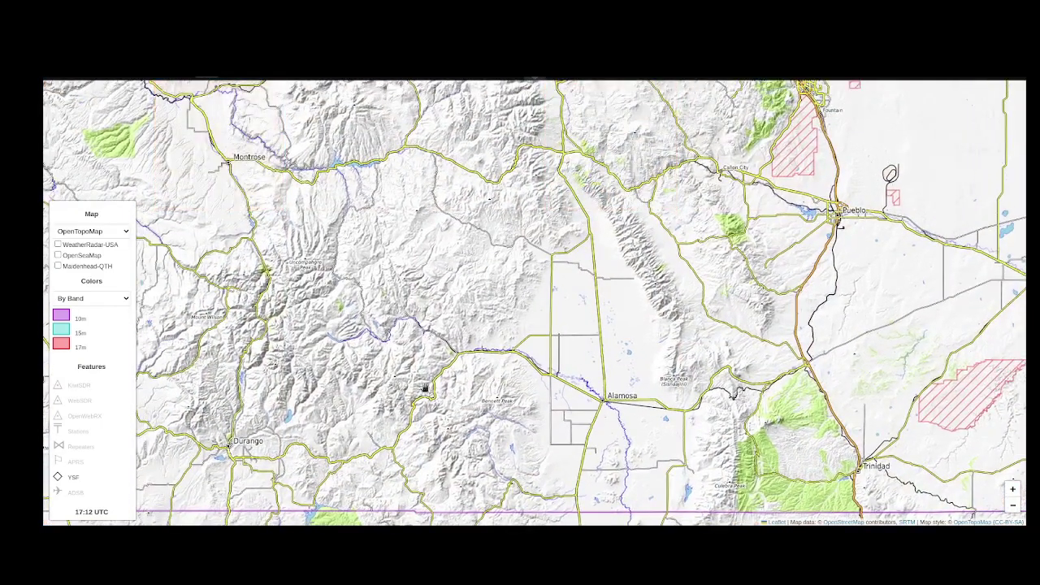
Examine the topographic contours and terrain shading around Uncompahgre Peak.
scroll(383, 359, "up", 1)
left_click_drag(313, 304, 474, 408)
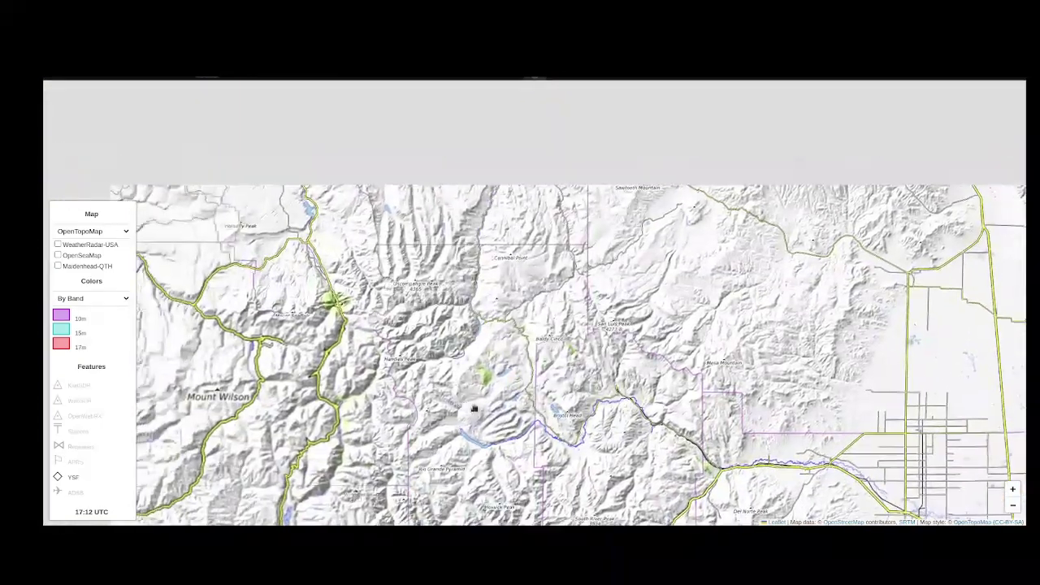
left_click_drag(430, 313, 429, 362)
scroll(448, 375, "up", 1)
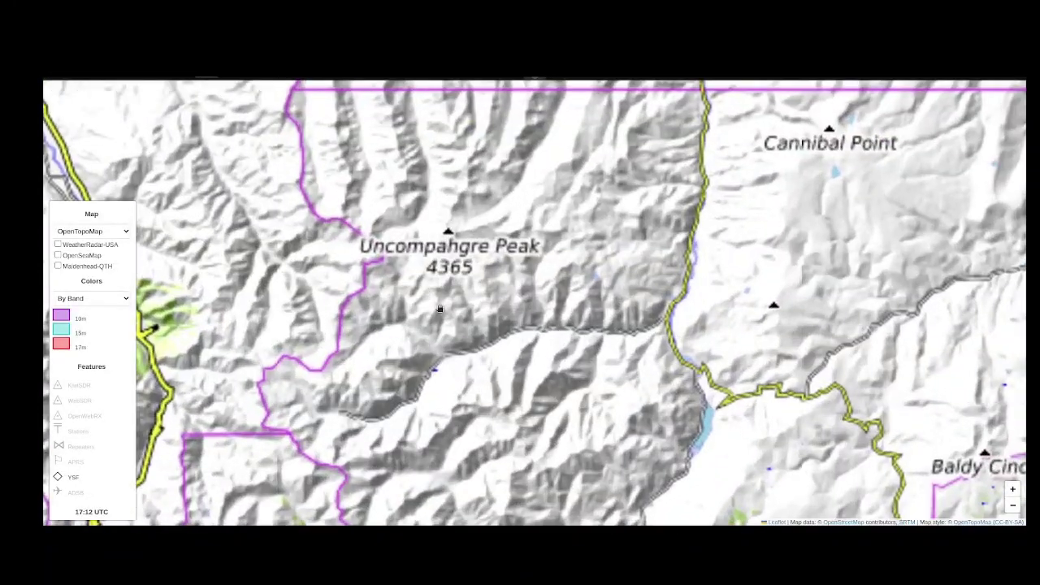
scroll(462, 276, "up", 1)
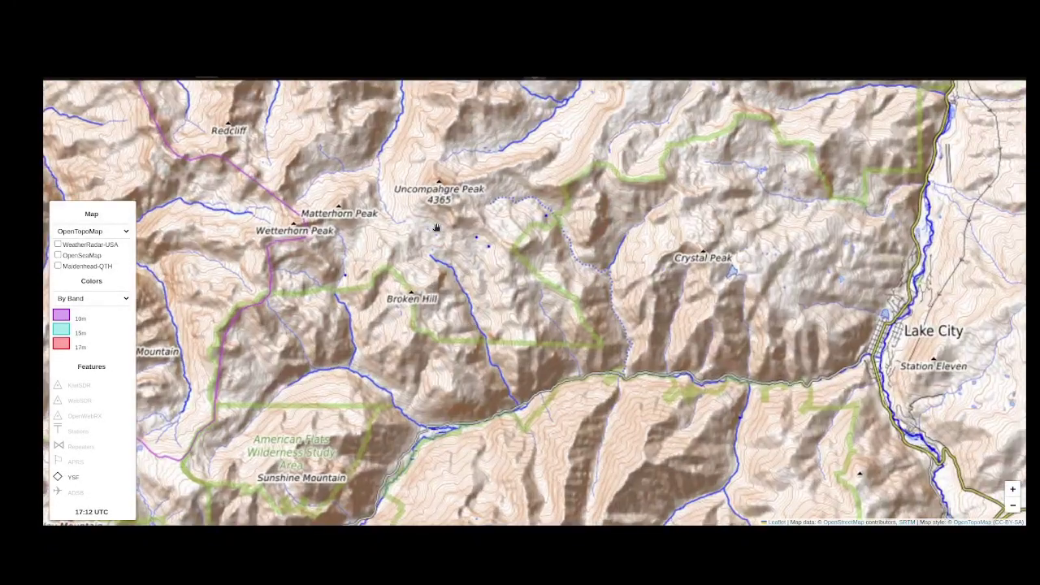
left_click_drag(461, 276, 459, 342)
scroll(459, 342, "up", 2)
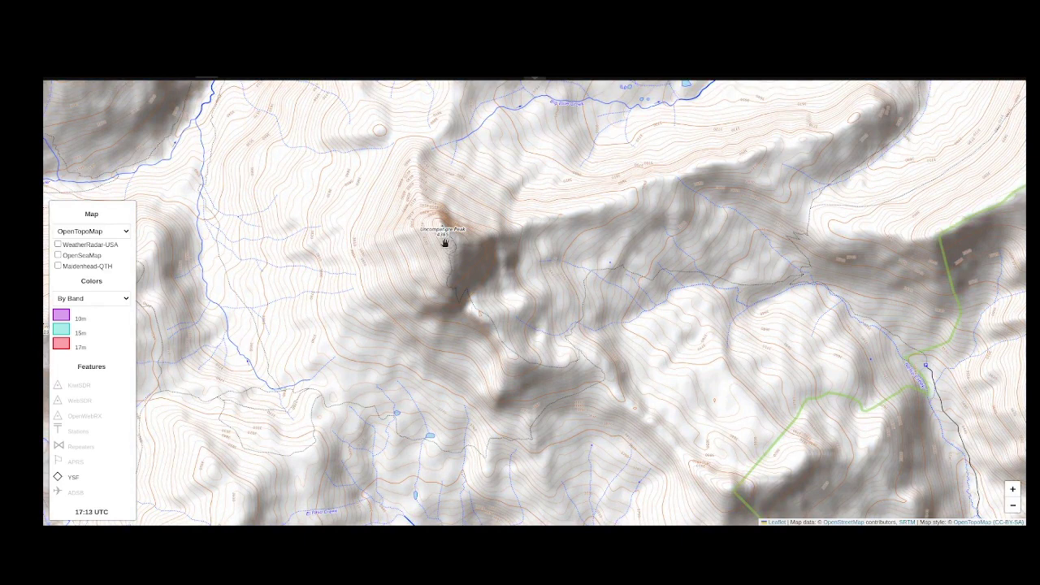
left_click_drag(456, 268, 466, 272)
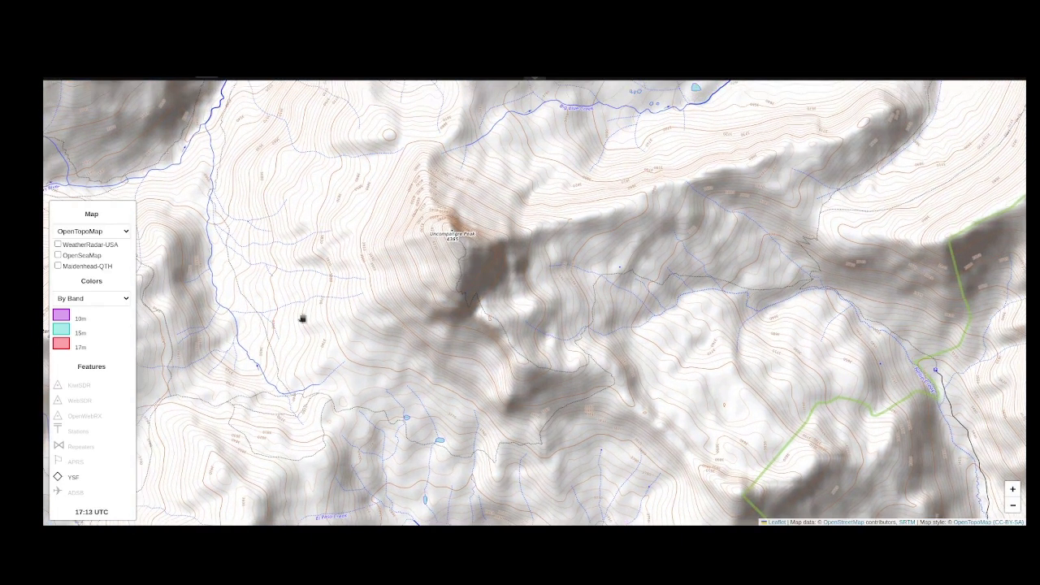
Set the base map back to OpenStreetMap with the whole United States in view.
left_click(108, 251)
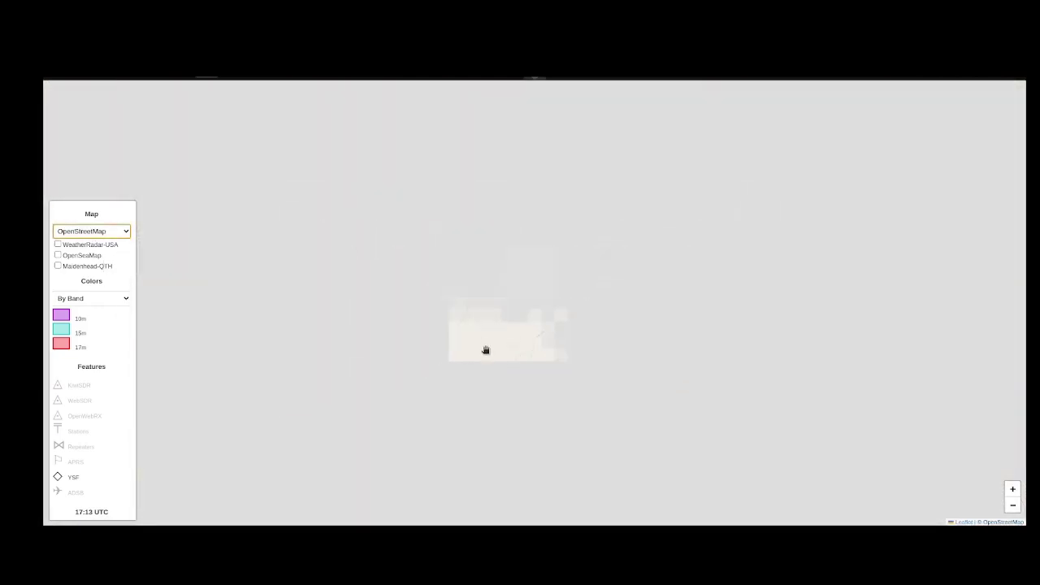
scroll(486, 347, "down", 1)
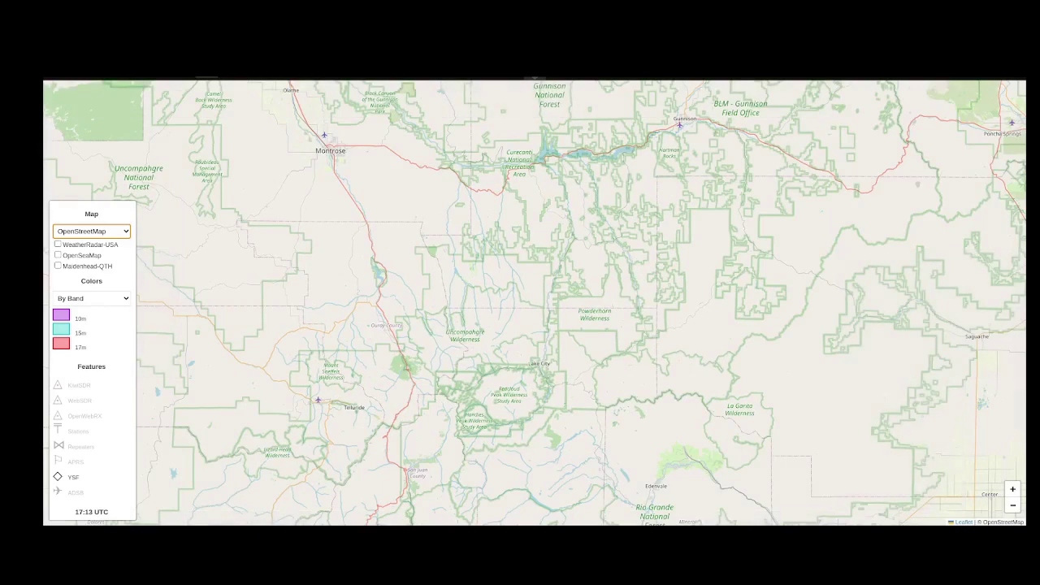
scroll(537, 307, "down", 1)
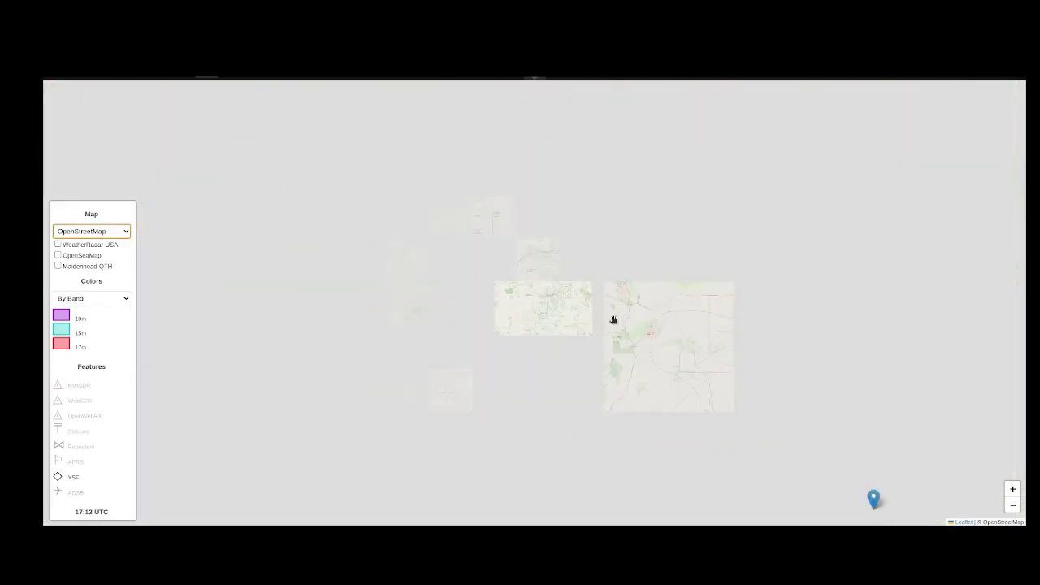
scroll(613, 319, "down", 1)
left_click_drag(613, 319, 508, 277)
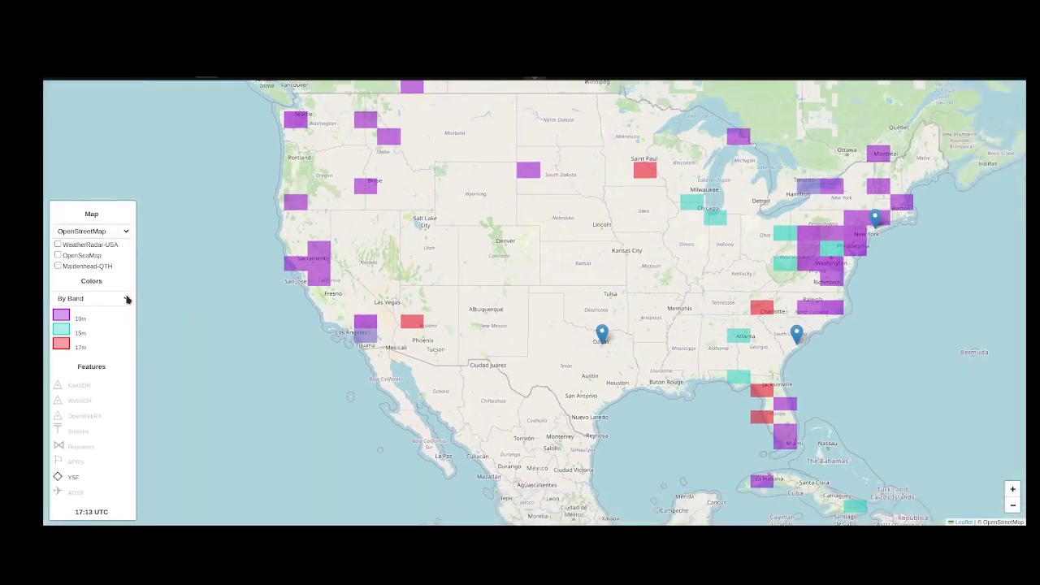
Turn the locator colors Off and hide the YSF features on the map.
left_click(84, 331)
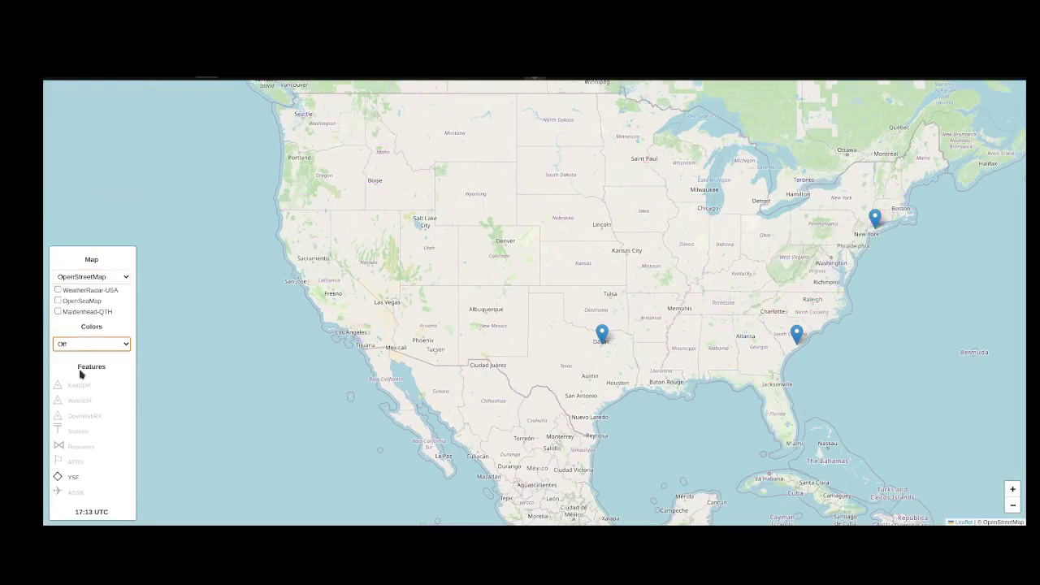
left_click(72, 480)
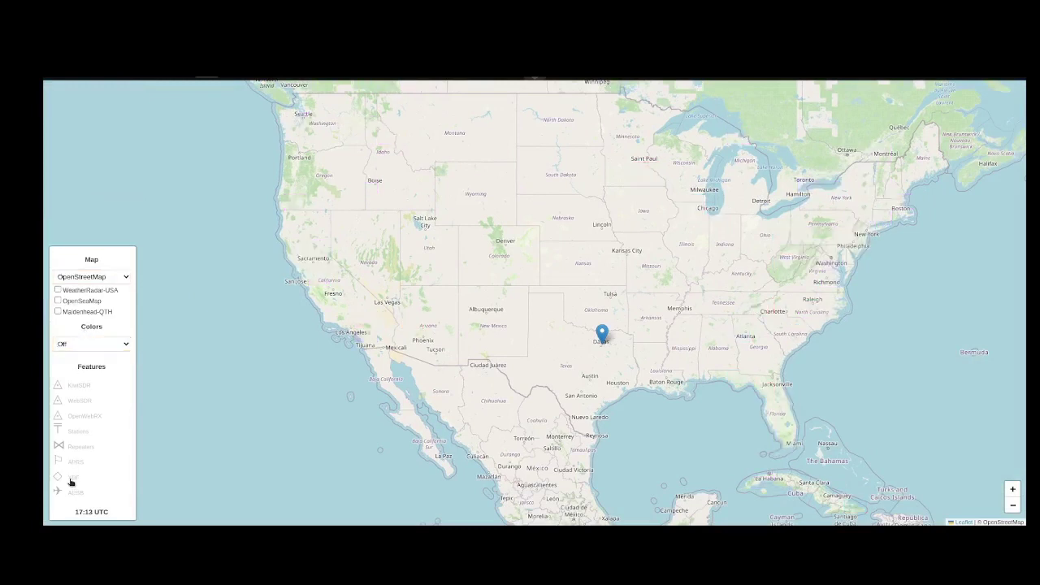
Overlay WeatherRadar-USA on the map and show the ADSB aircraft around Dallas.
left_click(64, 293)
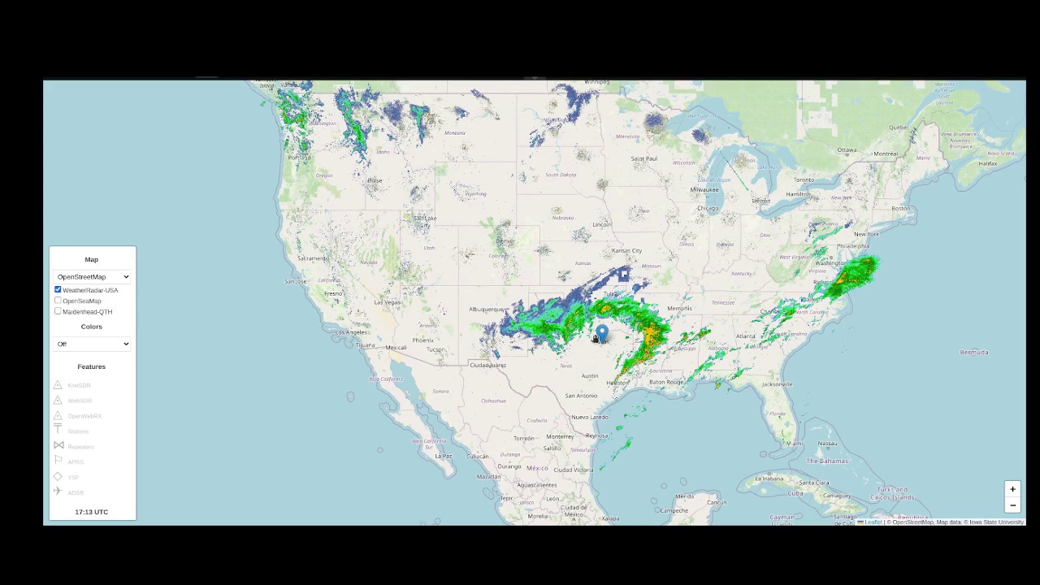
left_click(72, 494)
scroll(649, 360, "up", 1)
scroll(646, 358, "up", 1)
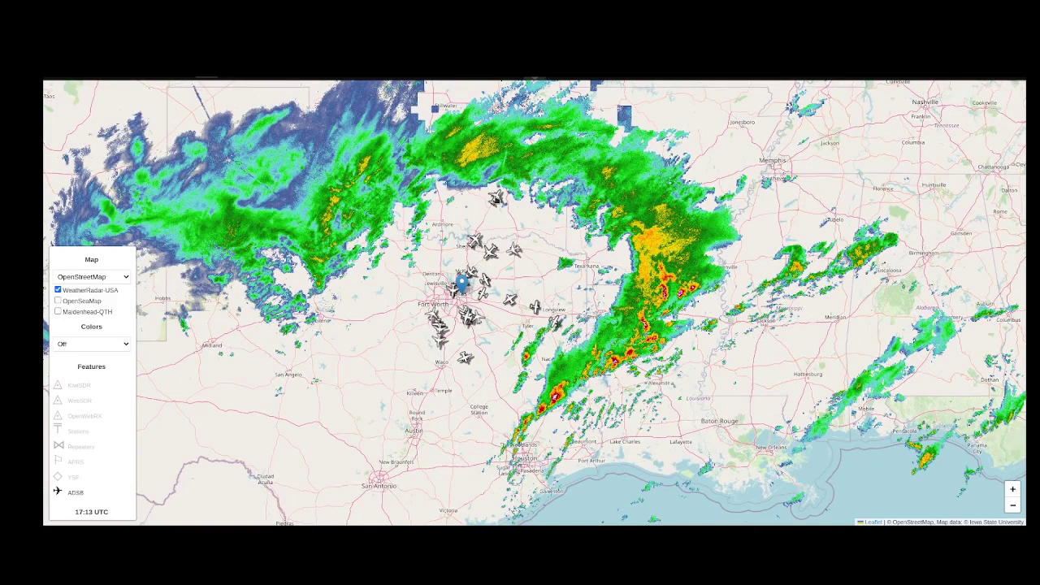
Inspect the details of the northernmost ADSB aircraft, near Ada, and close its information popup.
left_click(492, 199)
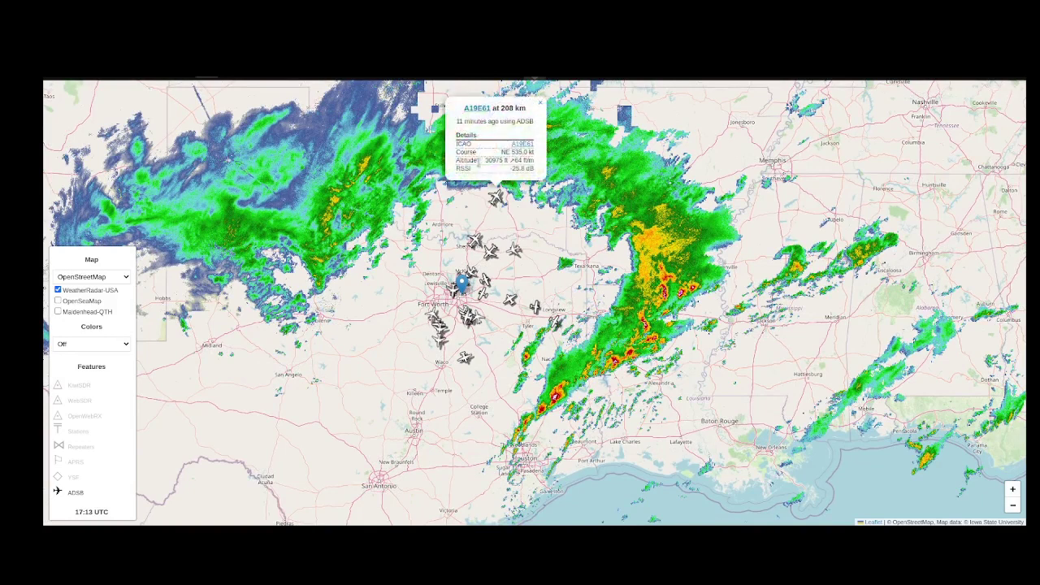
double_click(488, 162)
left_click(378, 318)
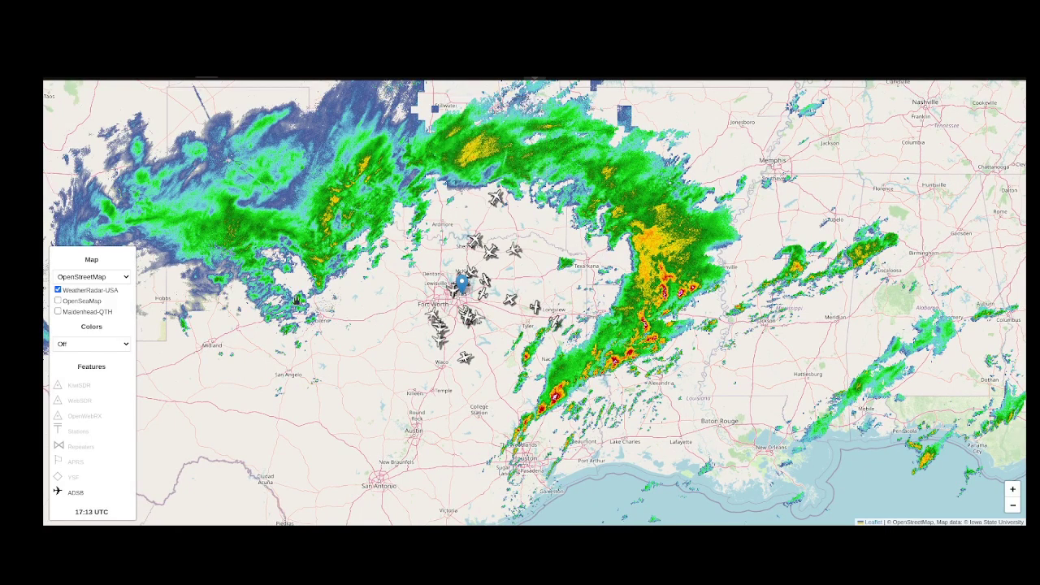
Replace the WeatherRadar-USA overlay with the Maidenhead-QTH grid.
left_click(95, 290)
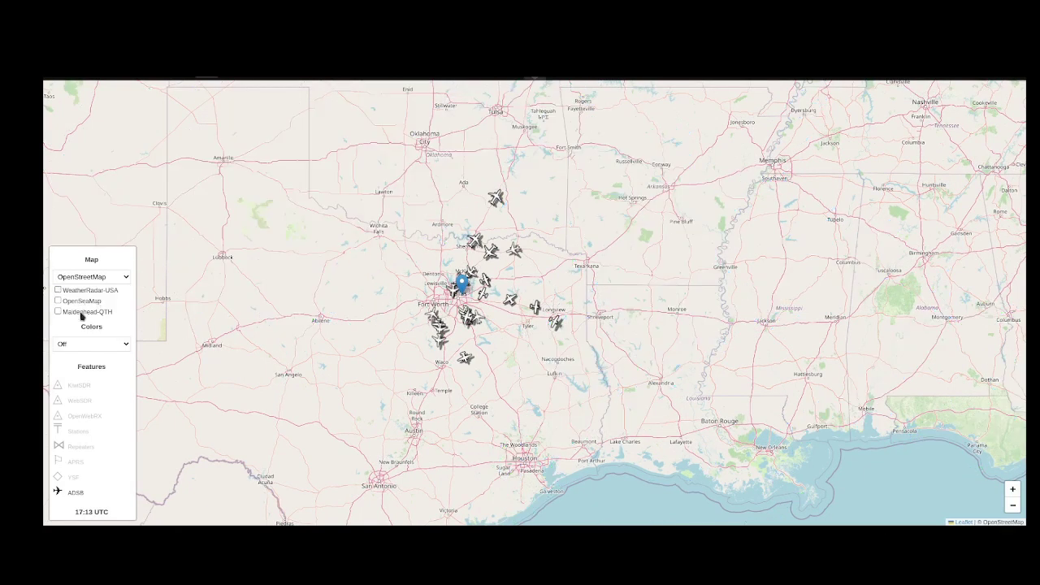
left_click(81, 314)
scroll(349, 348, "down", 2)
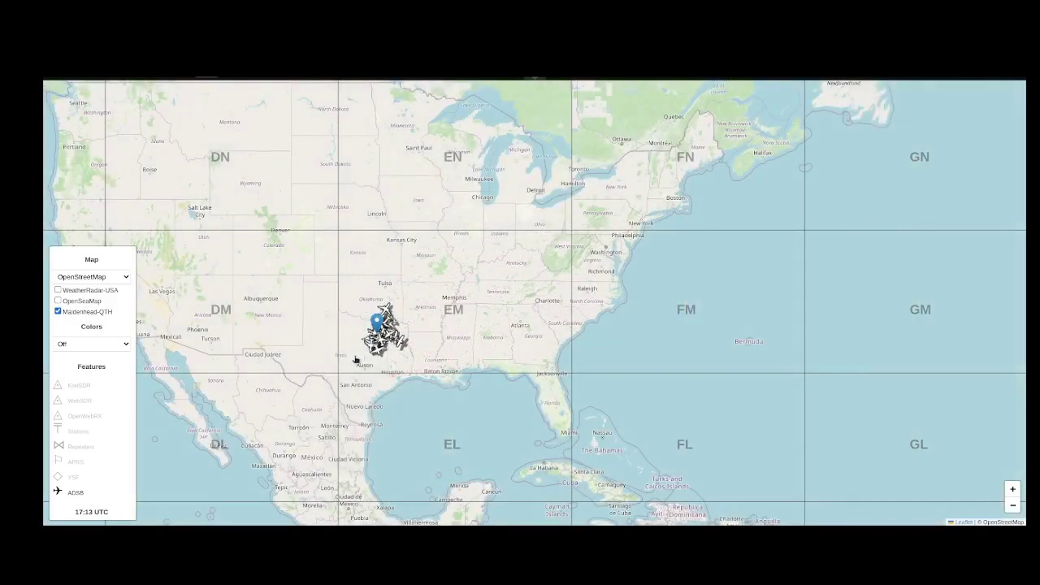
Examine how the Maidenhead-QTH grid subdivides within locator EM03 west of Dallas, down to the finest squares.
scroll(355, 359, "up", 1)
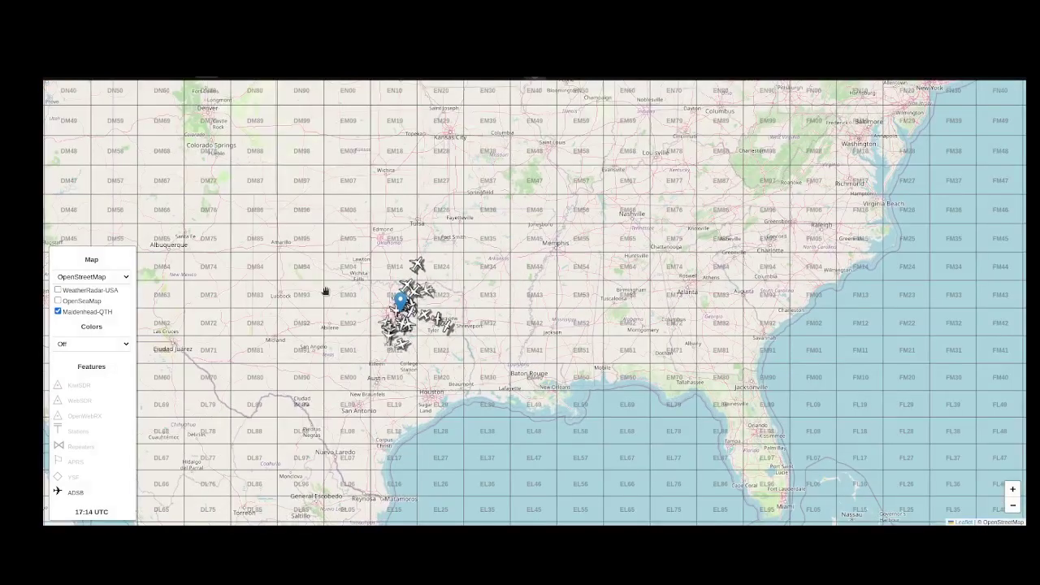
left_click_drag(325, 291, 408, 311)
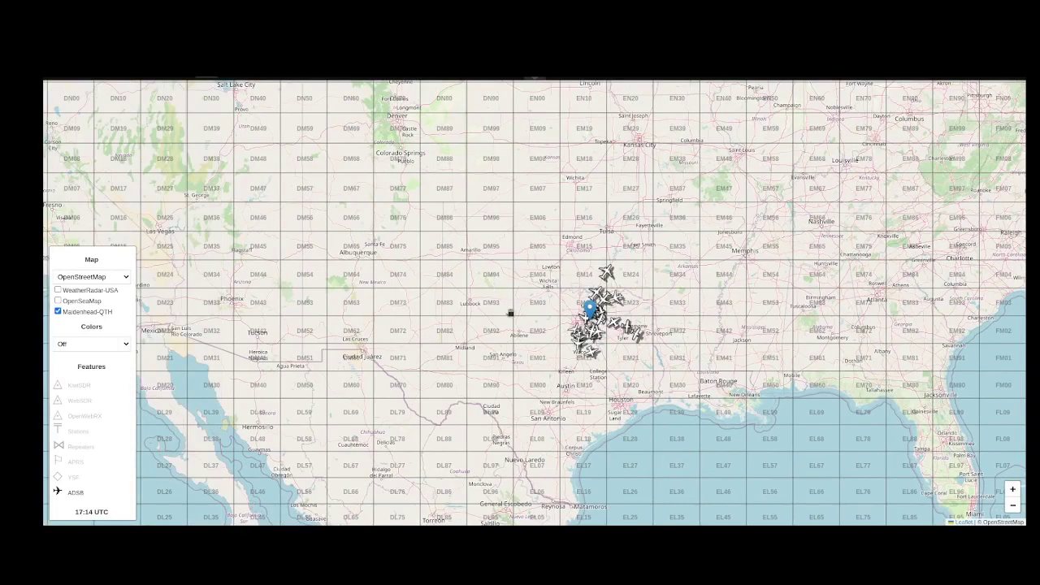
scroll(582, 327, "up", 1)
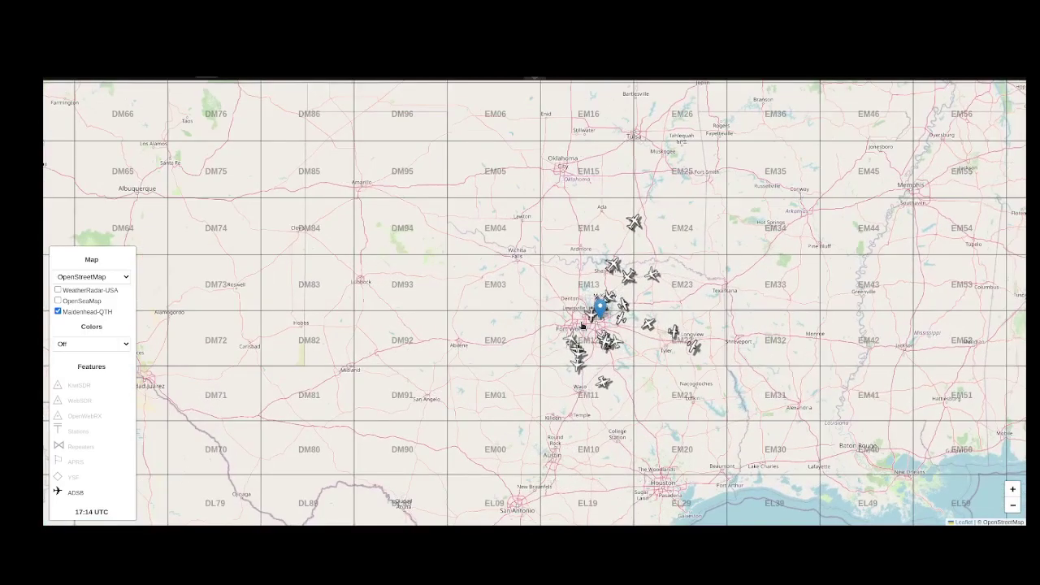
scroll(532, 313, "up", 1)
scroll(455, 251, "up", 1)
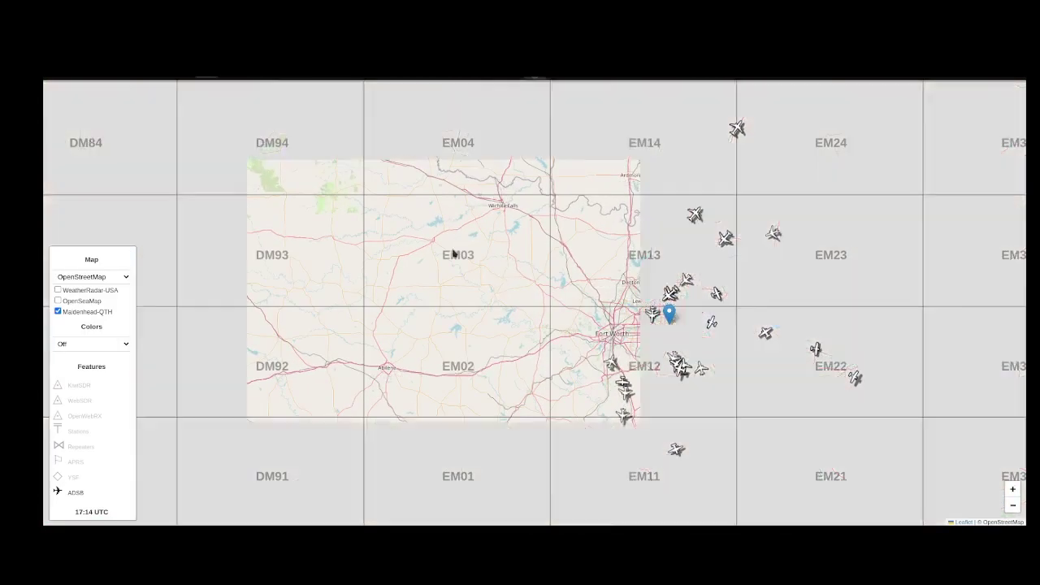
scroll(453, 253, "up", 1)
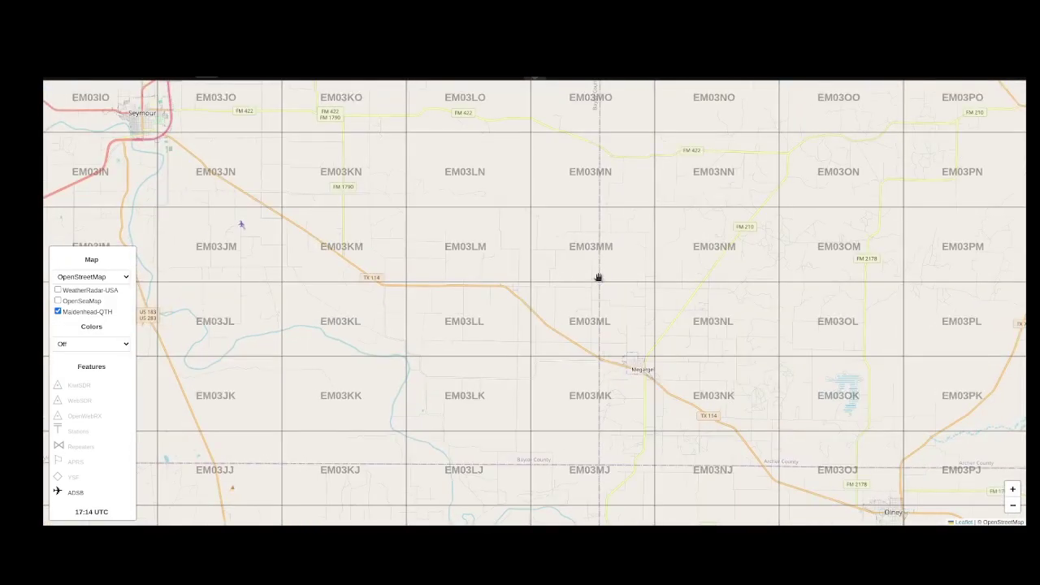
scroll(585, 265, "up", 5)
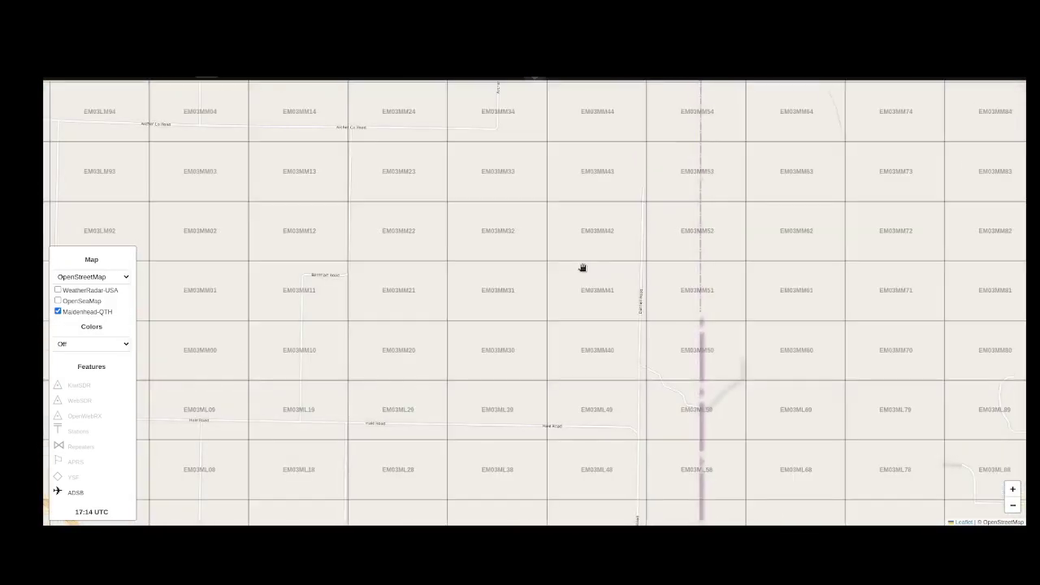
scroll(572, 251, "up", 3)
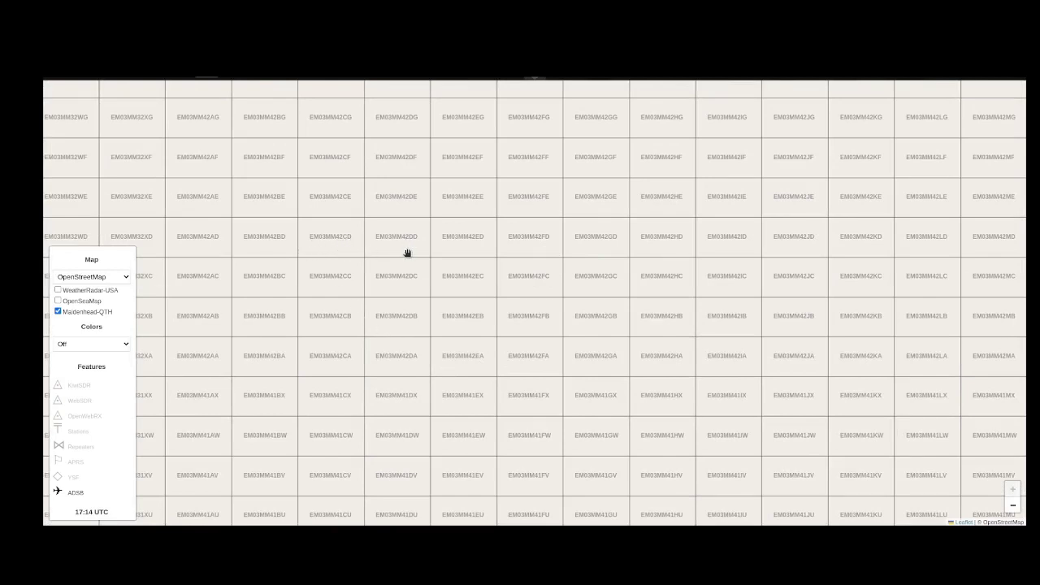
Replace the Maidenhead-QTH grid with the OpenSeaMap overlay on the map around Dallas and Fort Worth.
scroll(414, 254, "down", 1)
scroll(459, 269, "down", 3)
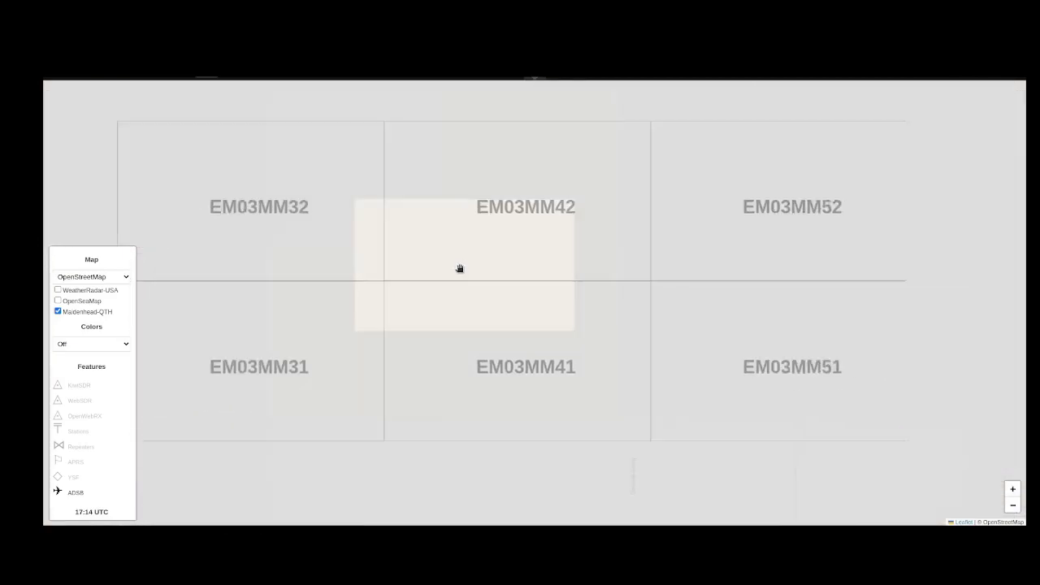
scroll(481, 272, "down", 1)
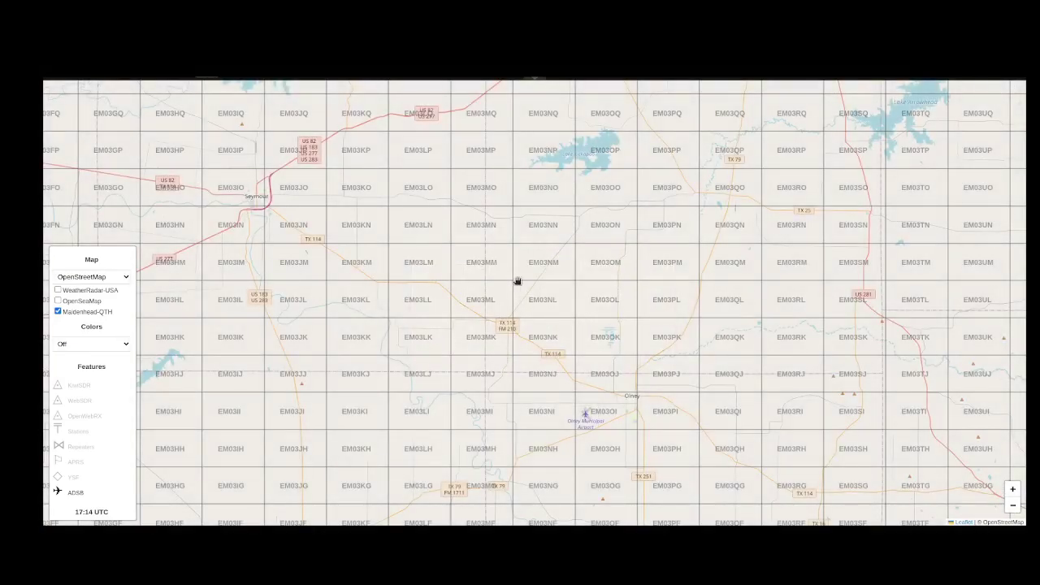
scroll(495, 252, "down", 2)
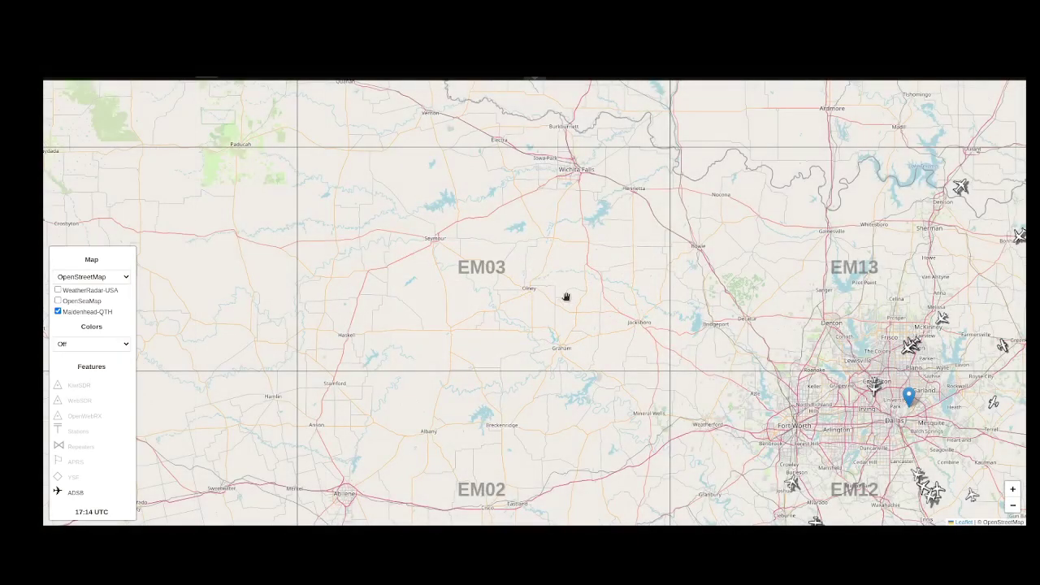
left_click_drag(566, 298, 318, 267)
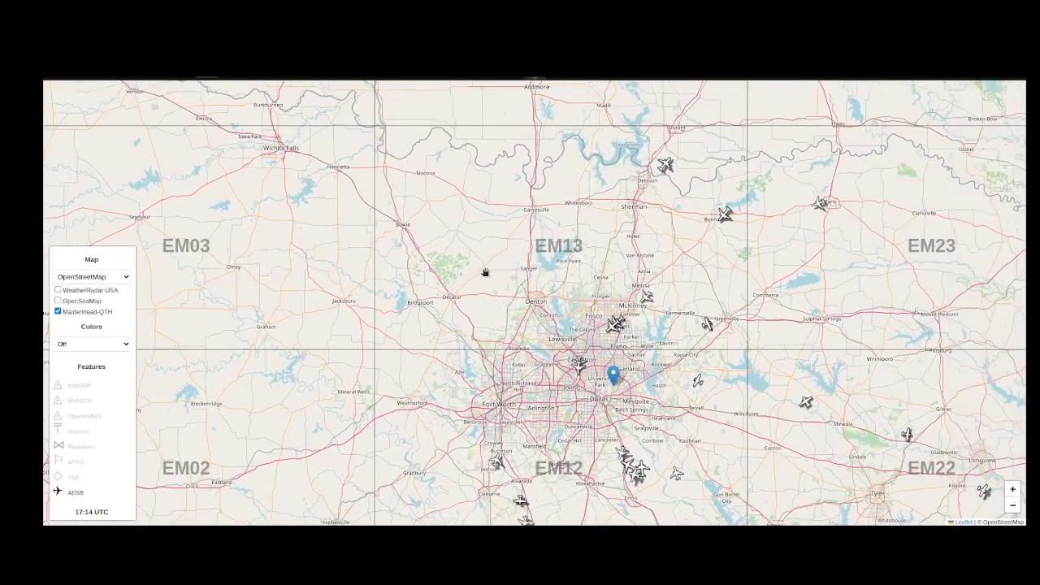
left_click_drag(565, 346, 563, 300)
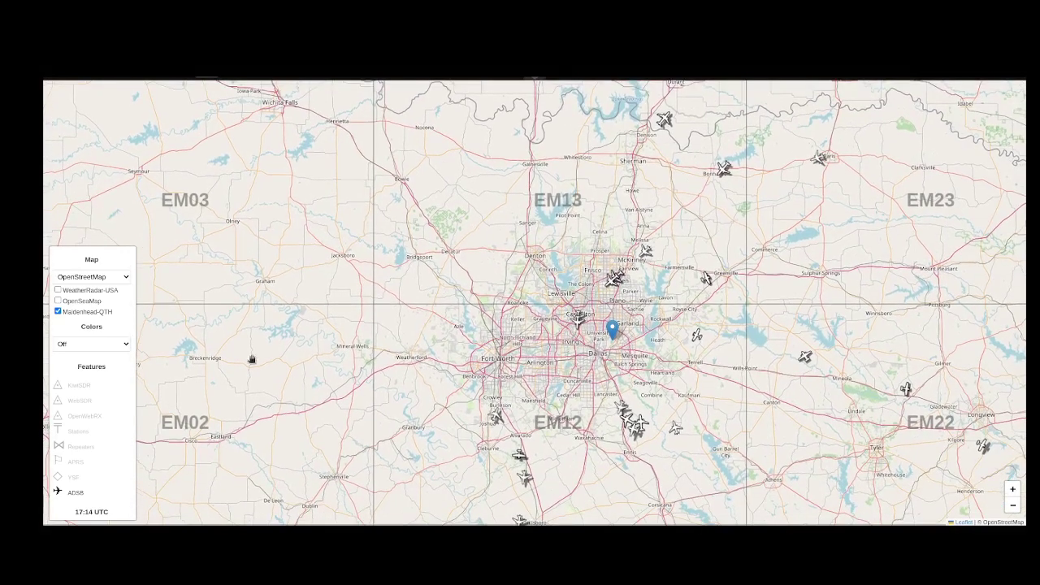
left_click(97, 316)
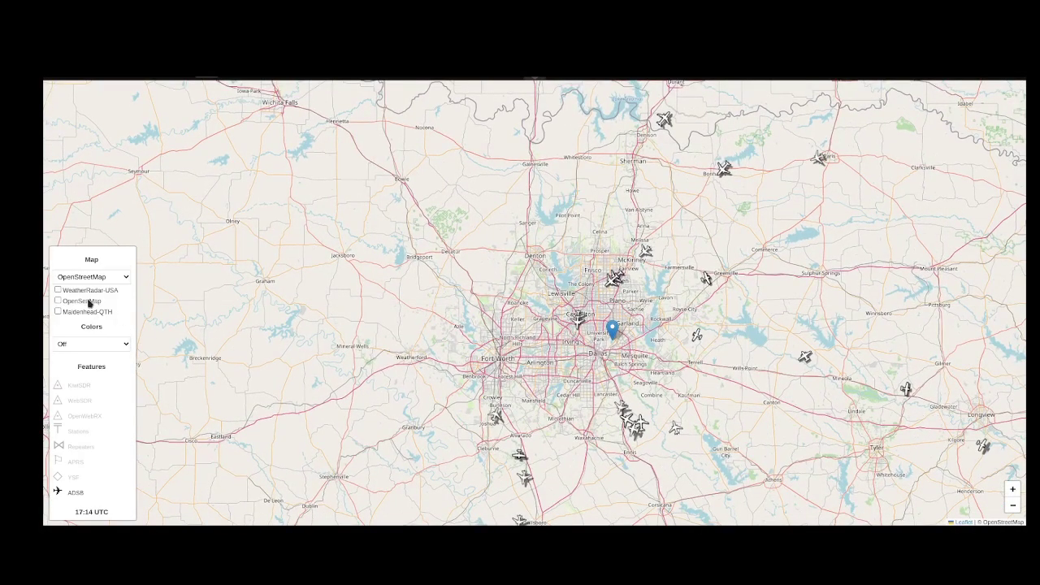
left_click(80, 302)
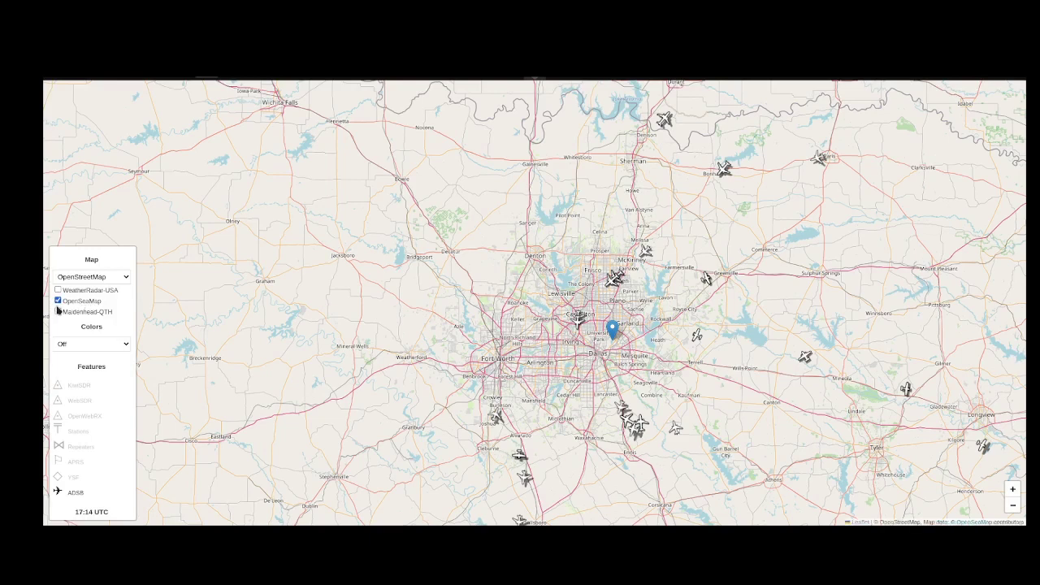
left_click(59, 302)
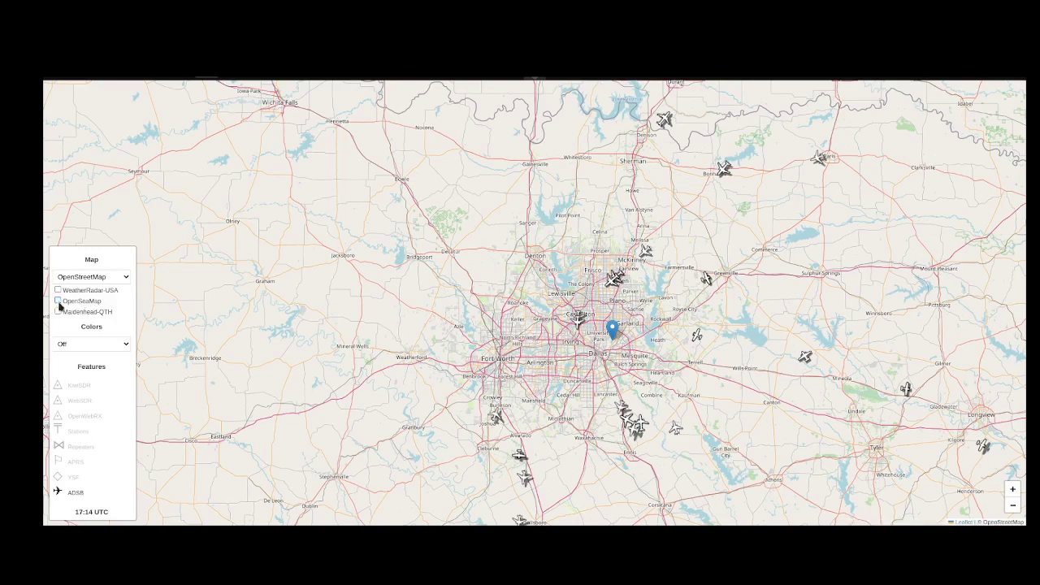
left_click(73, 305)
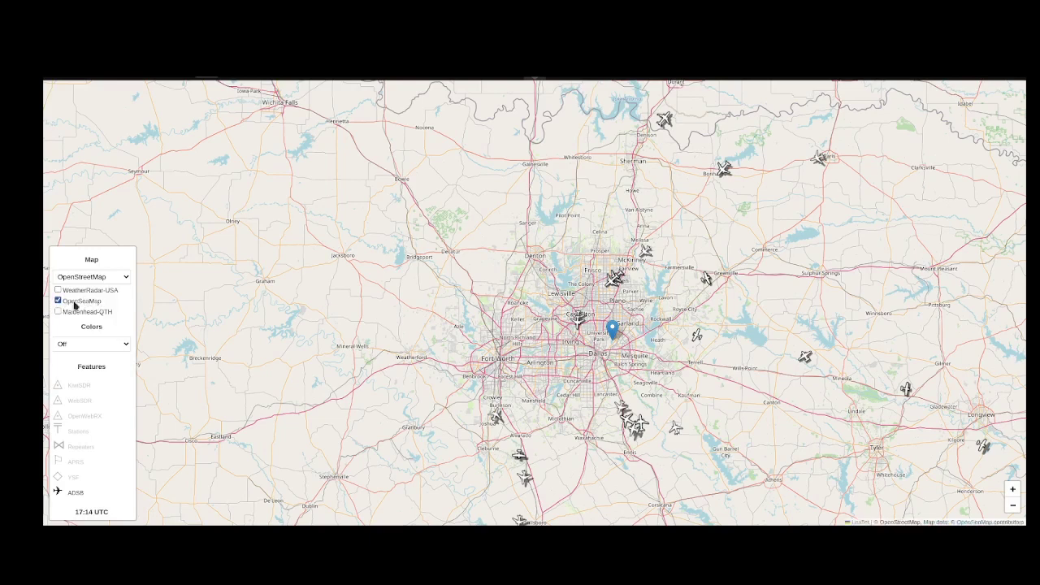
Turn off the OpenSeaMap overlay.
scroll(810, 418, "down", 2)
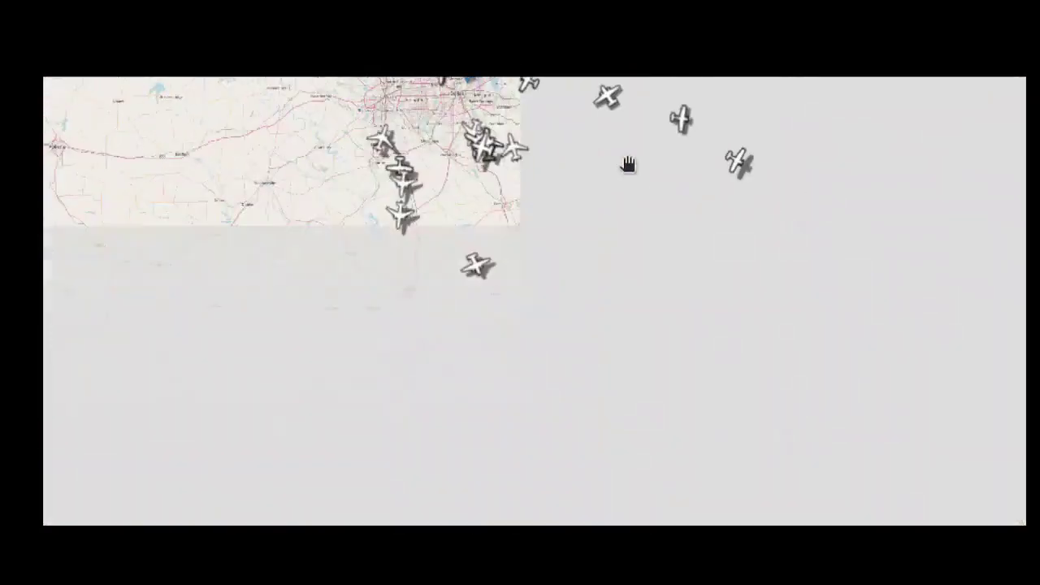
left_click_drag(628, 271, 650, 195)
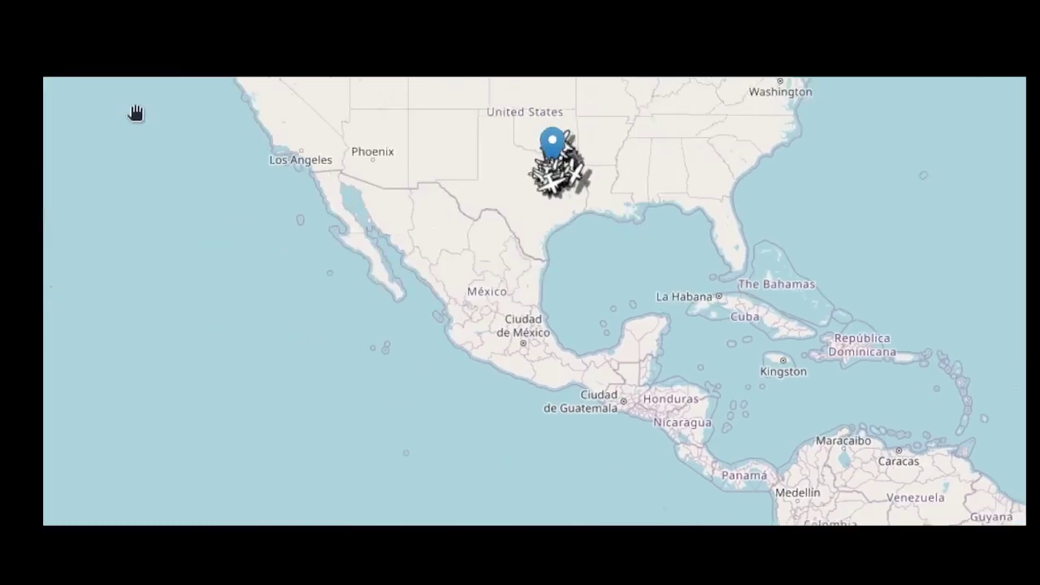
left_click(49, 122)
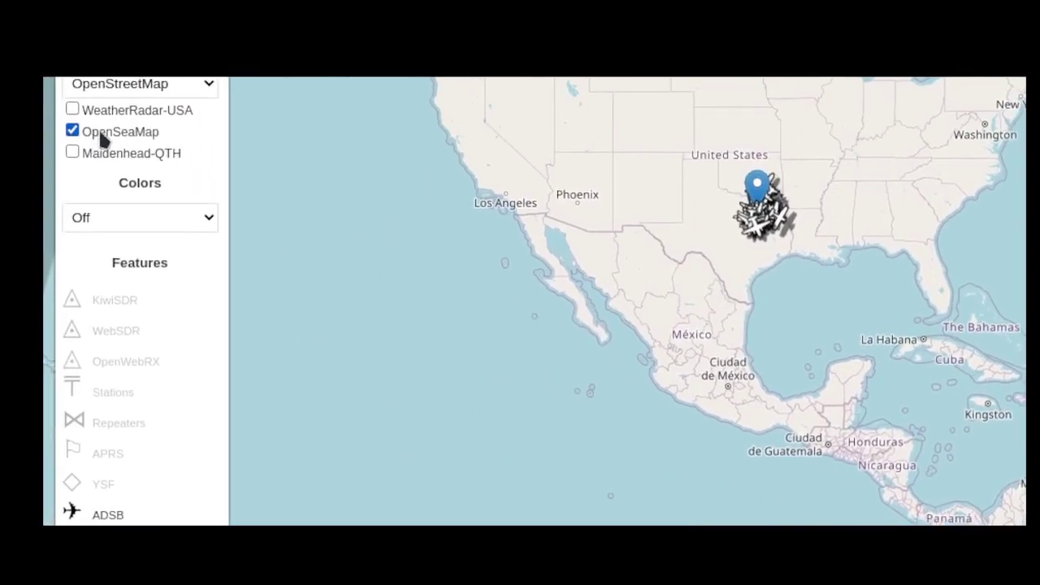
left_click(101, 140)
Show the OpenSeaMap overlay on the Florida Keys around Key West.
scroll(99, 133, "down", 1)
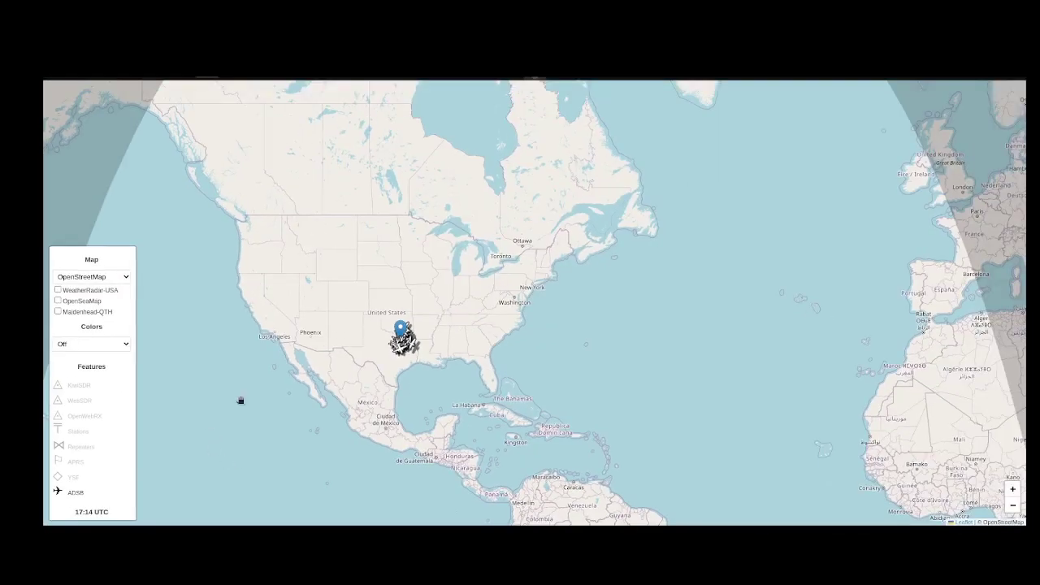
scroll(451, 396, "up", 2)
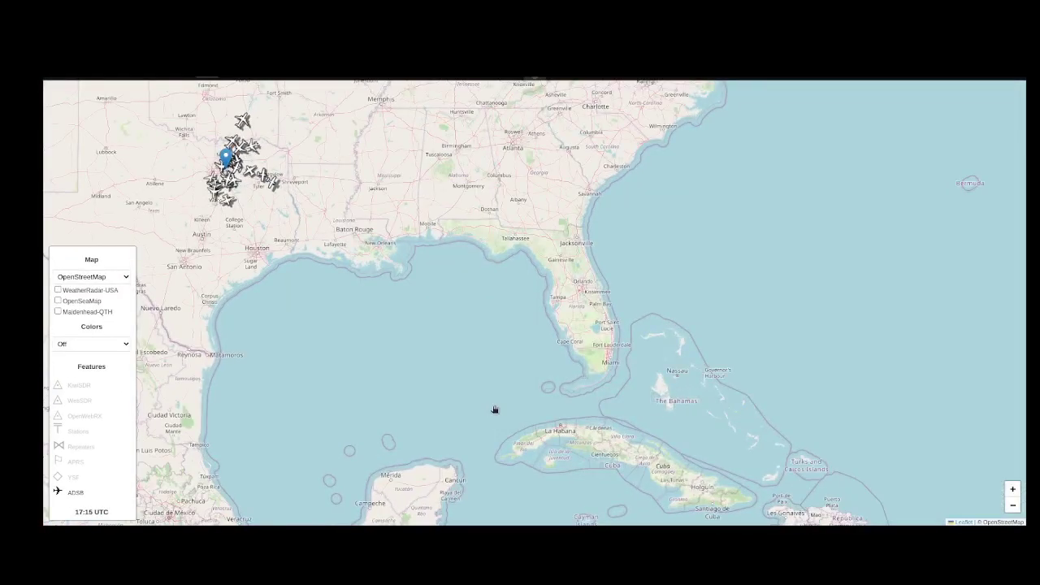
left_click_drag(492, 409, 342, 419)
scroll(389, 421, "up", 3)
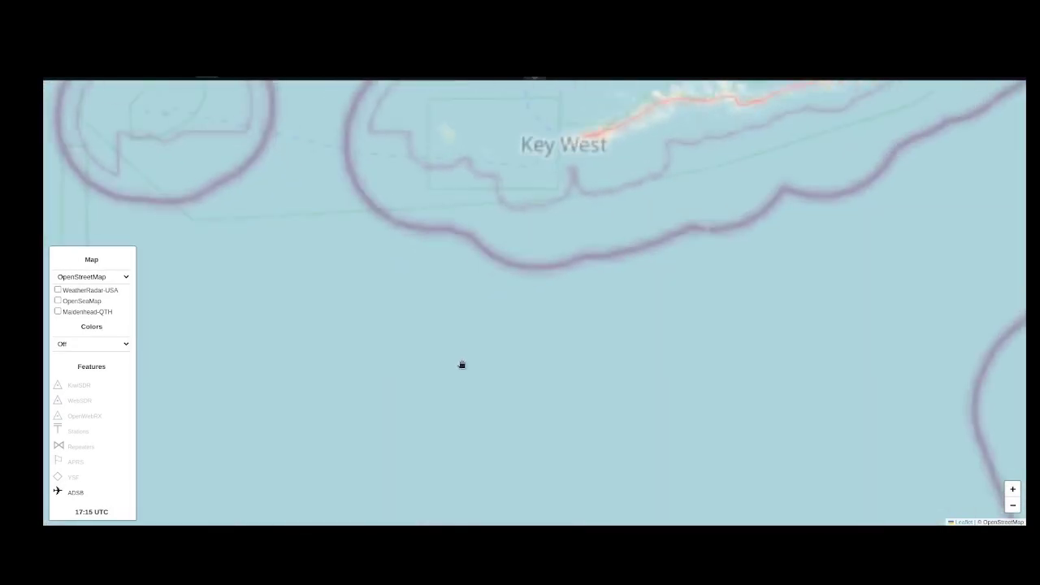
left_click_drag(443, 383, 443, 408)
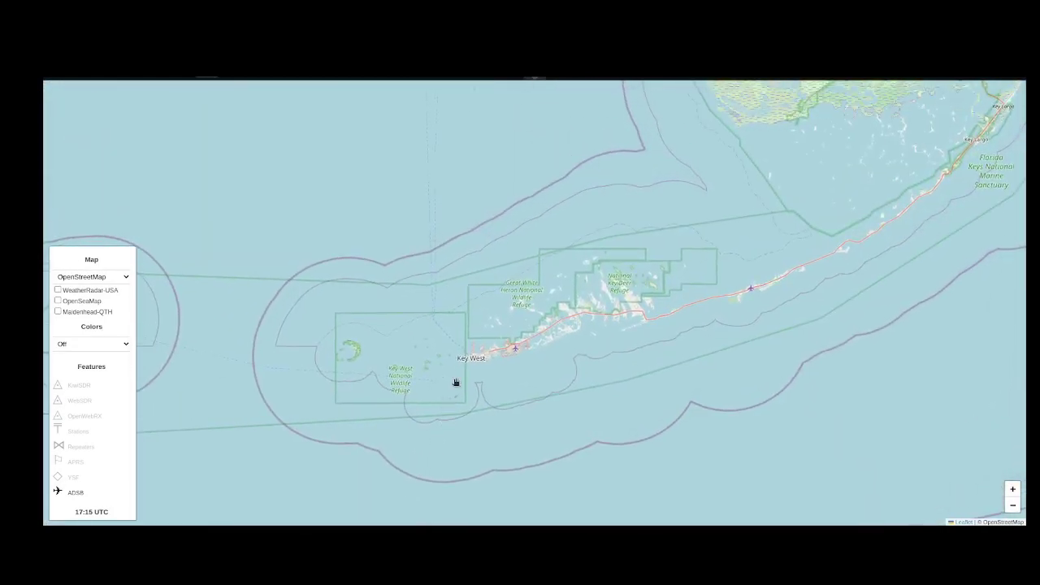
left_click(96, 305)
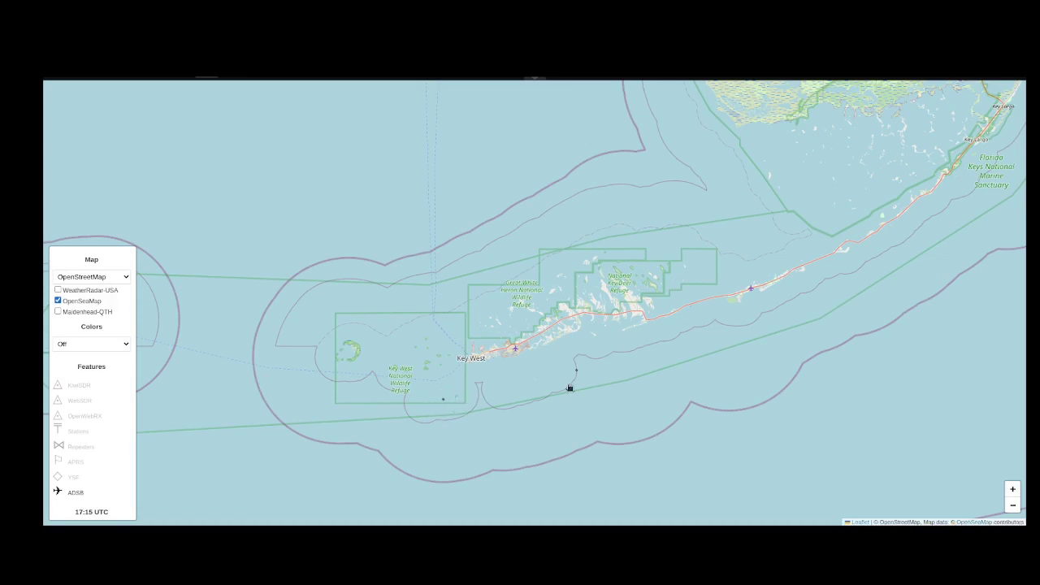
Examine the American Shoal Light marker off the Florida Keys at close range on the OpenSeaMap overlay.
scroll(573, 374, "up", 3)
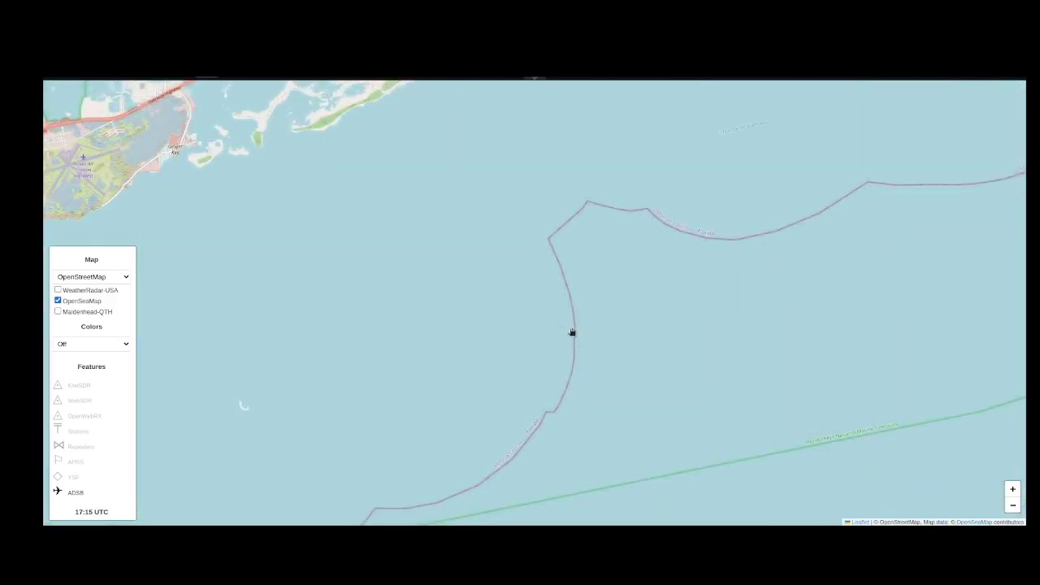
scroll(592, 337, "up", 3)
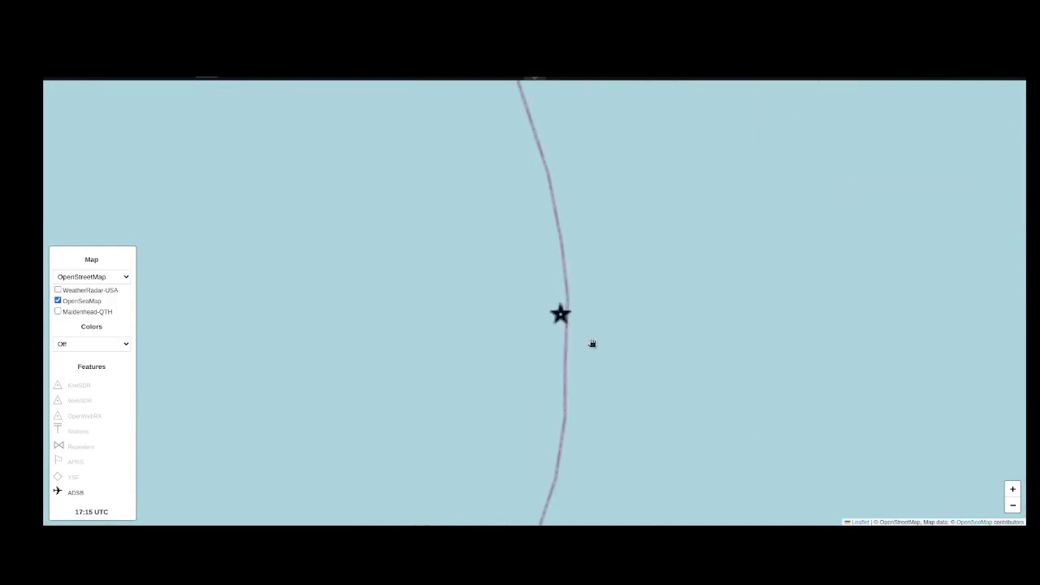
scroll(564, 330, "up", 1)
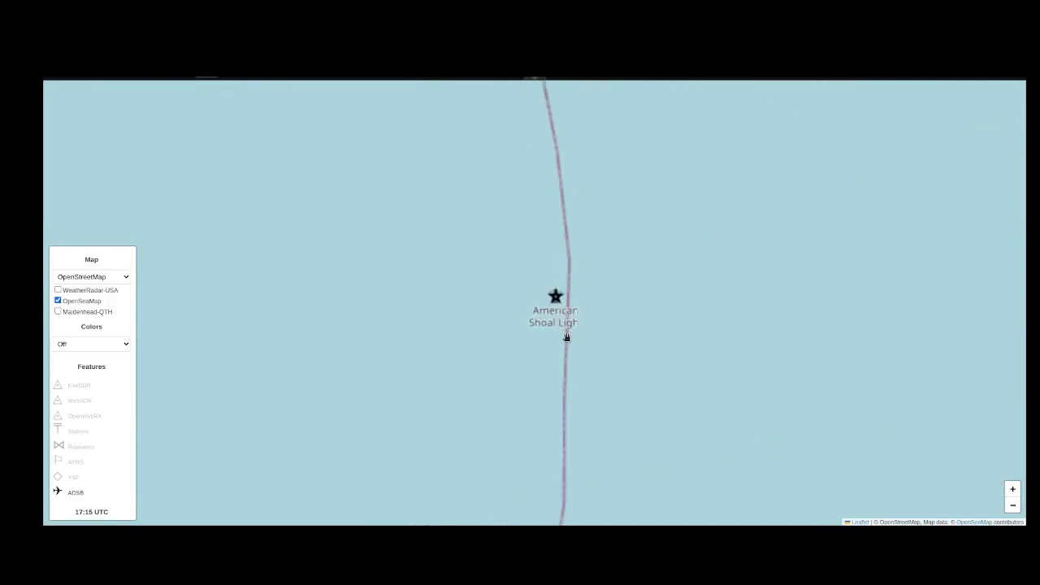
double_click(555, 298)
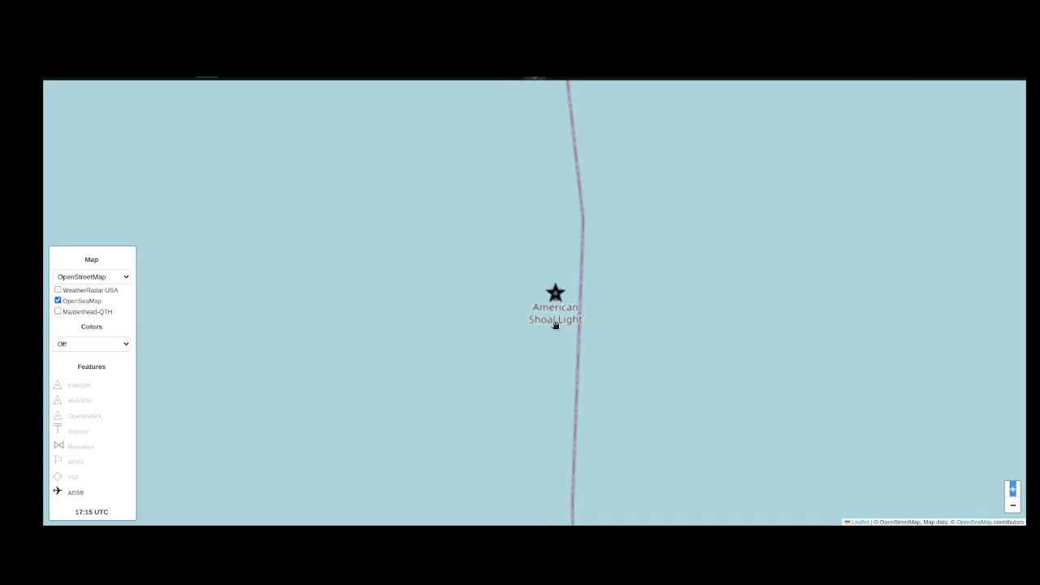
scroll(554, 320, "up", 1)
left_click_drag(559, 283, 564, 348)
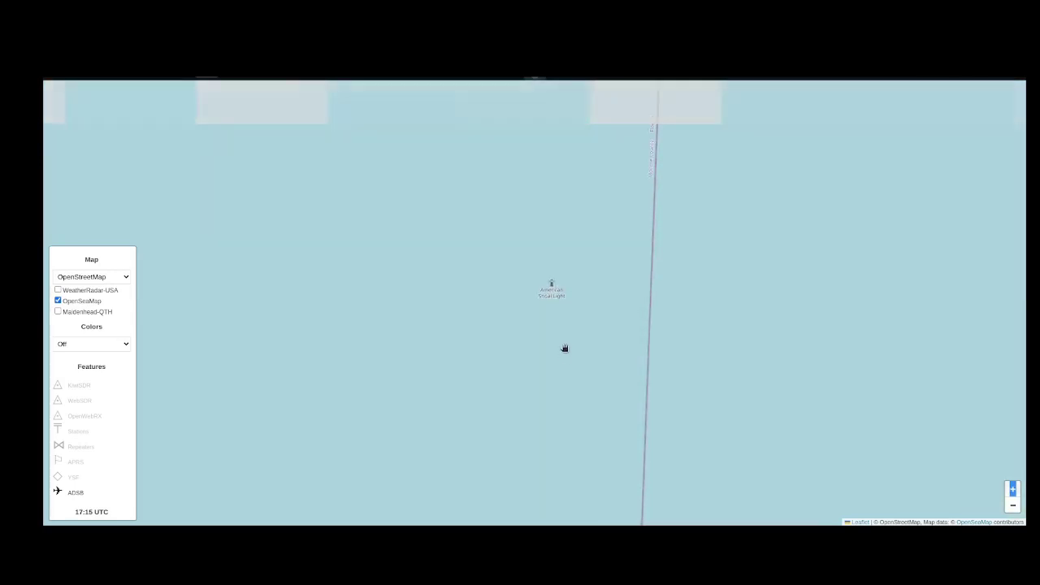
Examine the OpenSeaMap nautical symbols around Key West and the Stock Island waterfront.
scroll(557, 297, "down", 2)
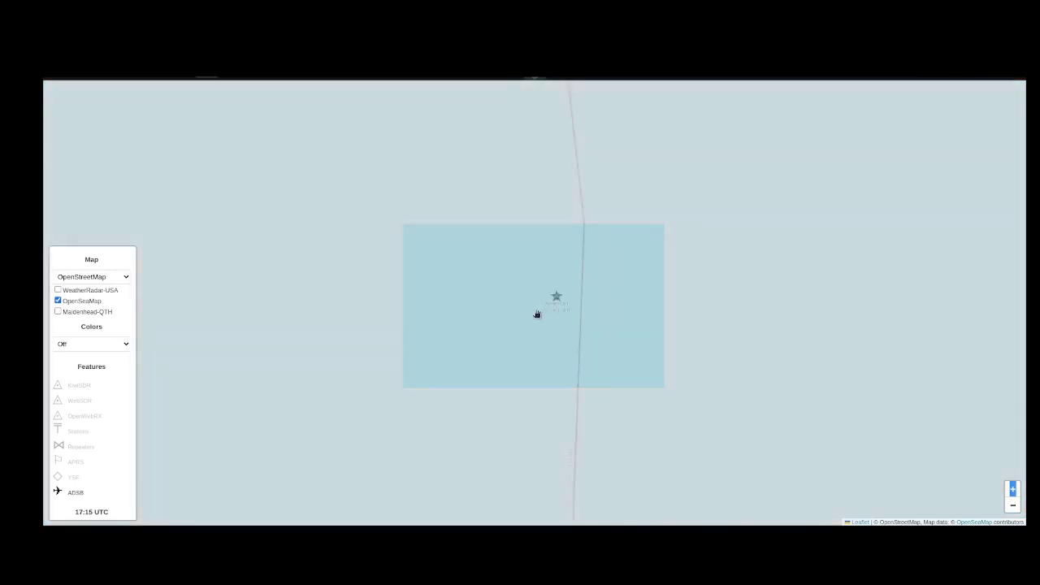
left_click_drag(345, 345, 515, 341)
scroll(515, 341, "down", 2)
left_click_drag(403, 369, 582, 337)
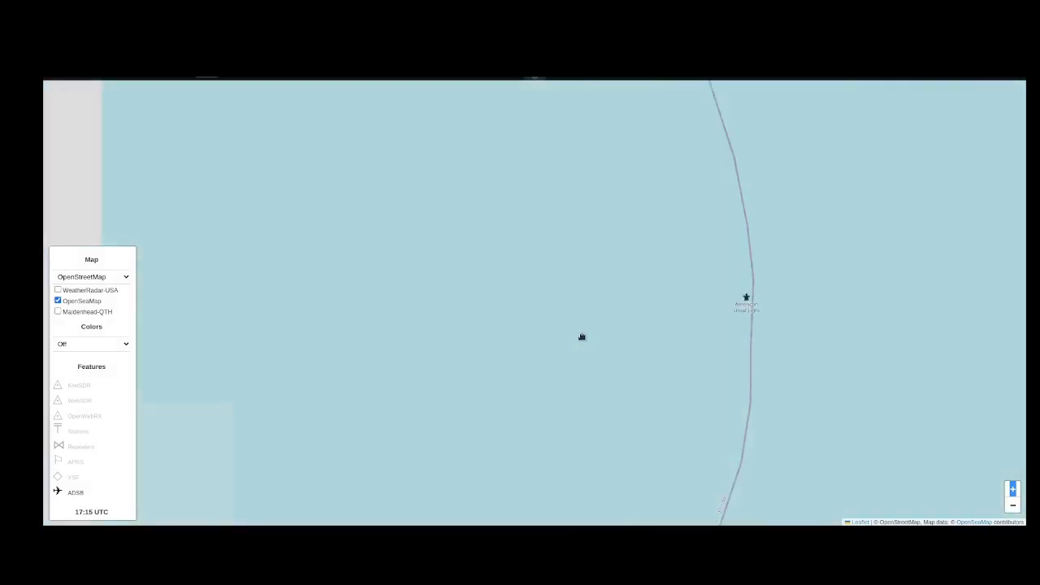
left_click_drag(376, 401, 720, 360)
scroll(520, 366, "down", 2)
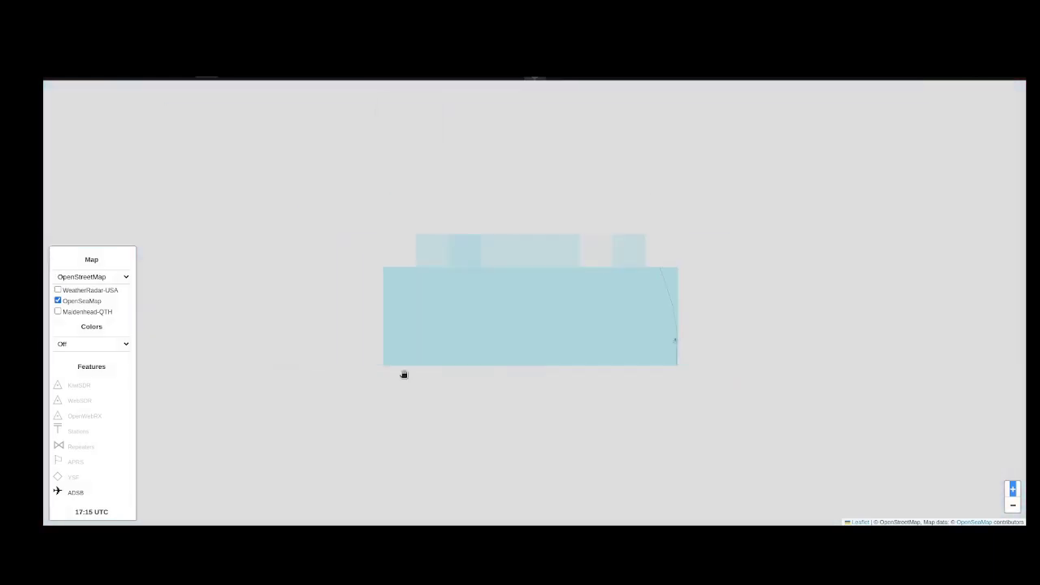
left_click_drag(403, 375, 680, 339)
left_click_drag(365, 418, 597, 281)
left_click_drag(381, 307, 611, 285)
left_click_drag(418, 367, 554, 336)
scroll(563, 345, "down", 1)
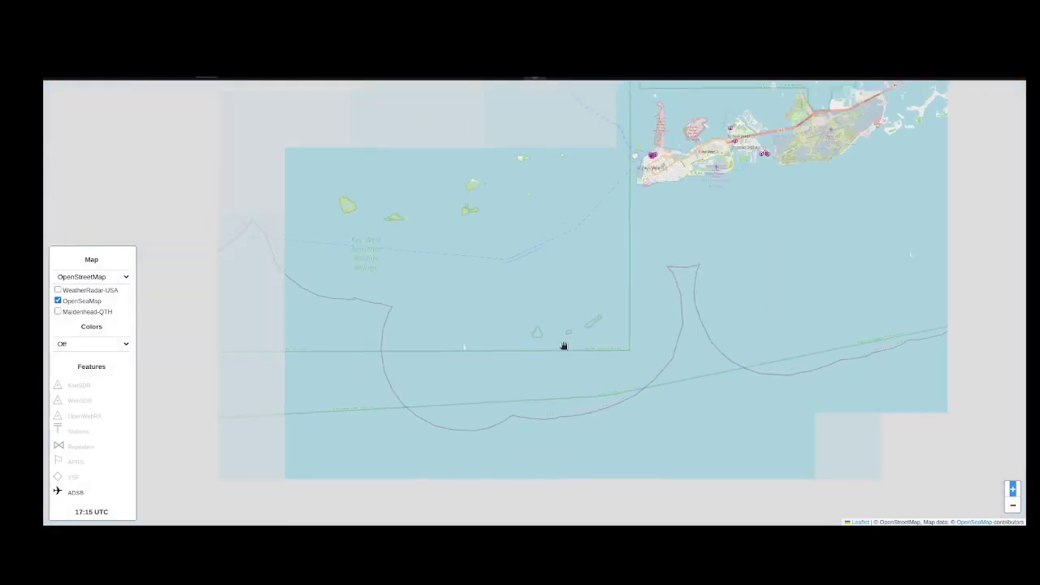
left_click_drag(643, 281, 425, 473)
scroll(535, 376, "up", 3)
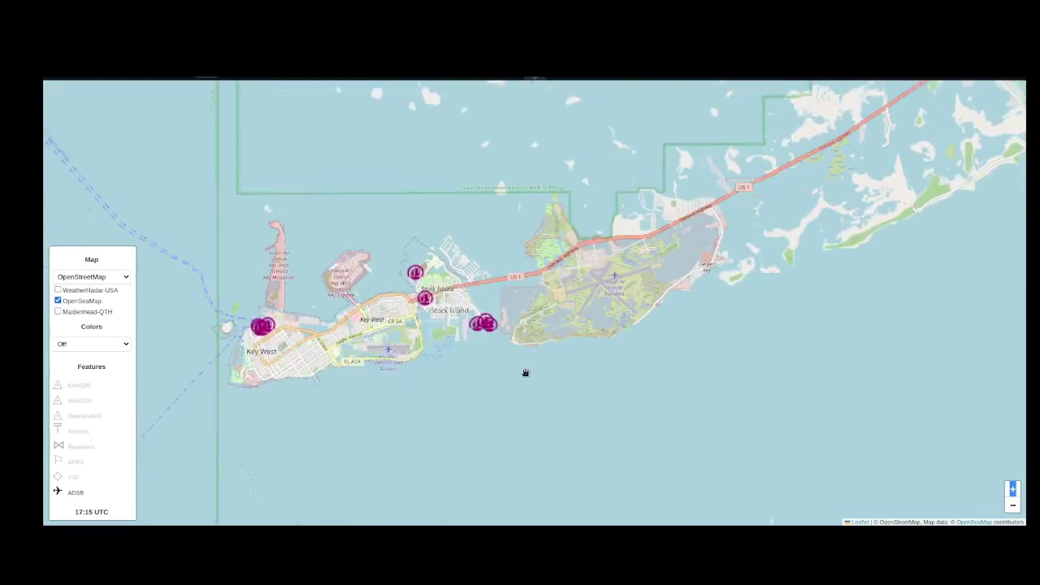
scroll(475, 426, "up", 2)
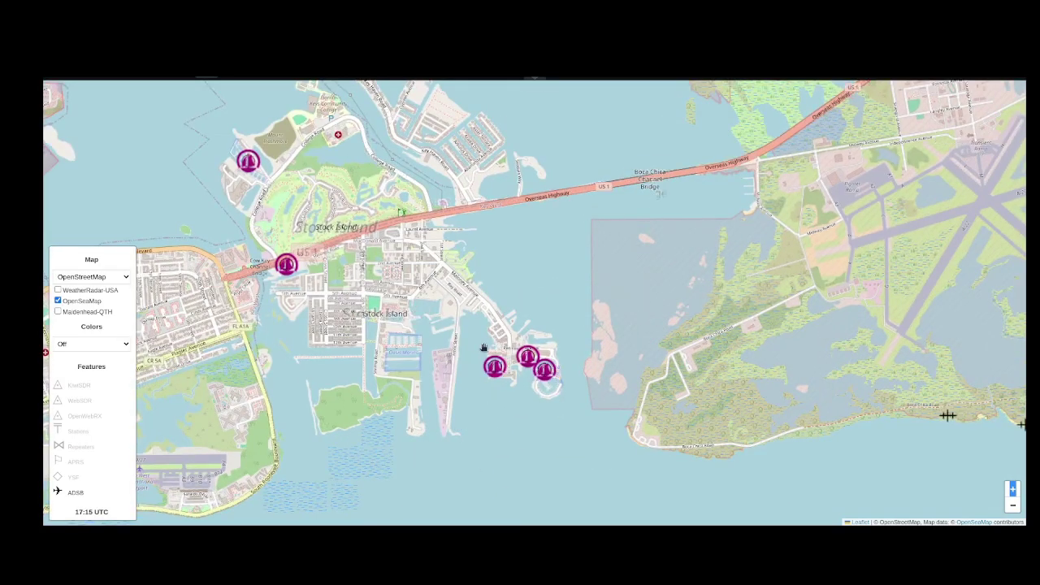
Switch the OpenSeaMap overlay off and on repeatedly over Stock Island to compare its marina symbols with the plain base map.
left_click(74, 303)
left_click(74, 303)
left_click(74, 303)
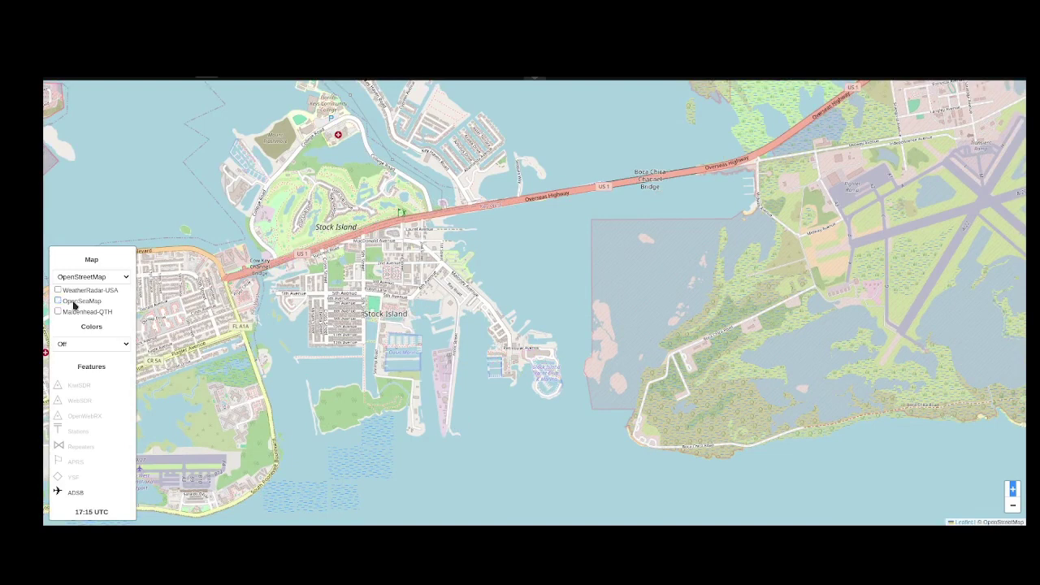
left_click(74, 302)
left_click(74, 303)
left_click(74, 303)
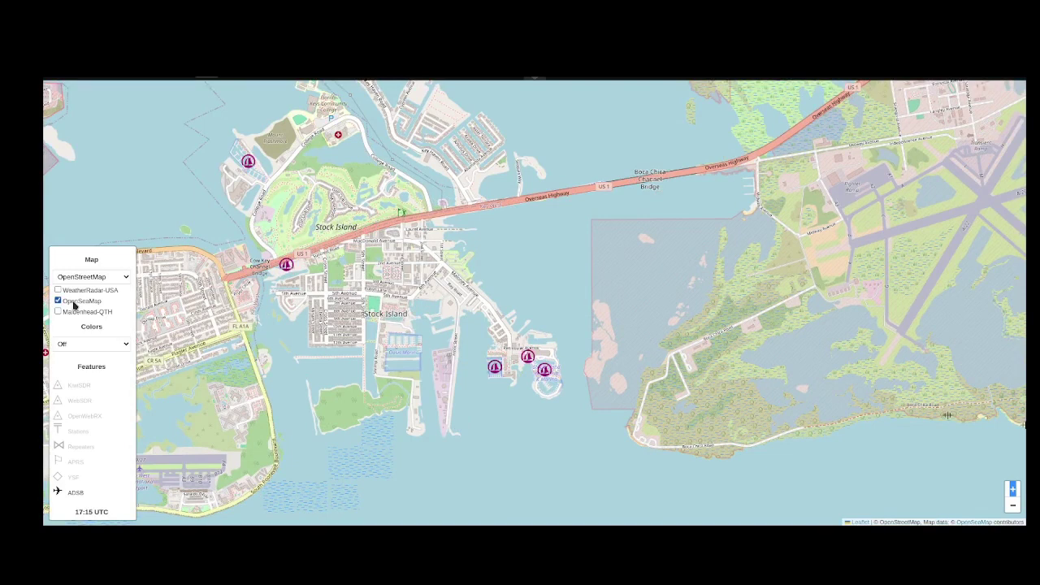
left_click(74, 303)
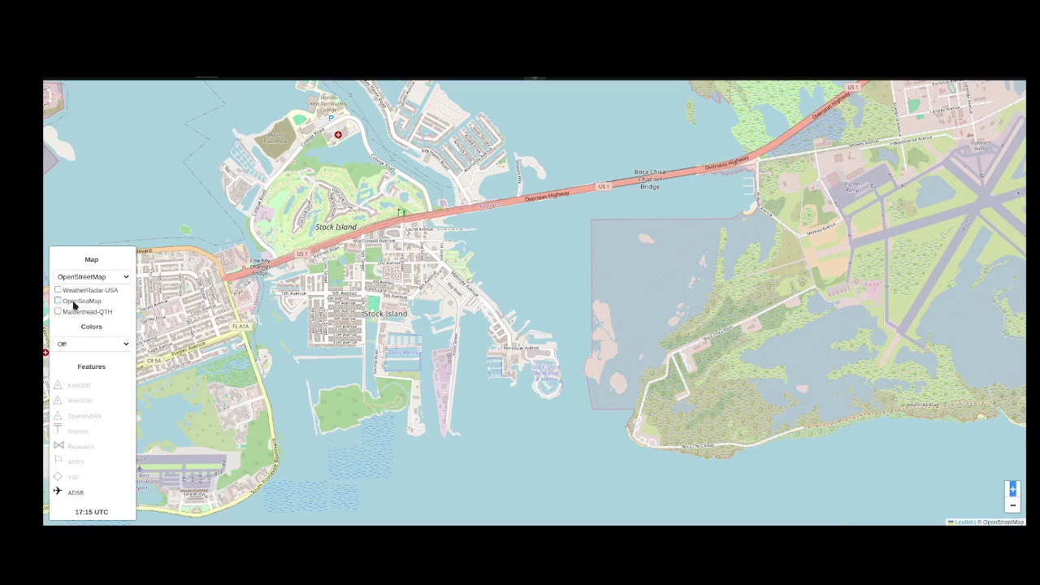
left_click(74, 303)
scroll(321, 383, "up", 1)
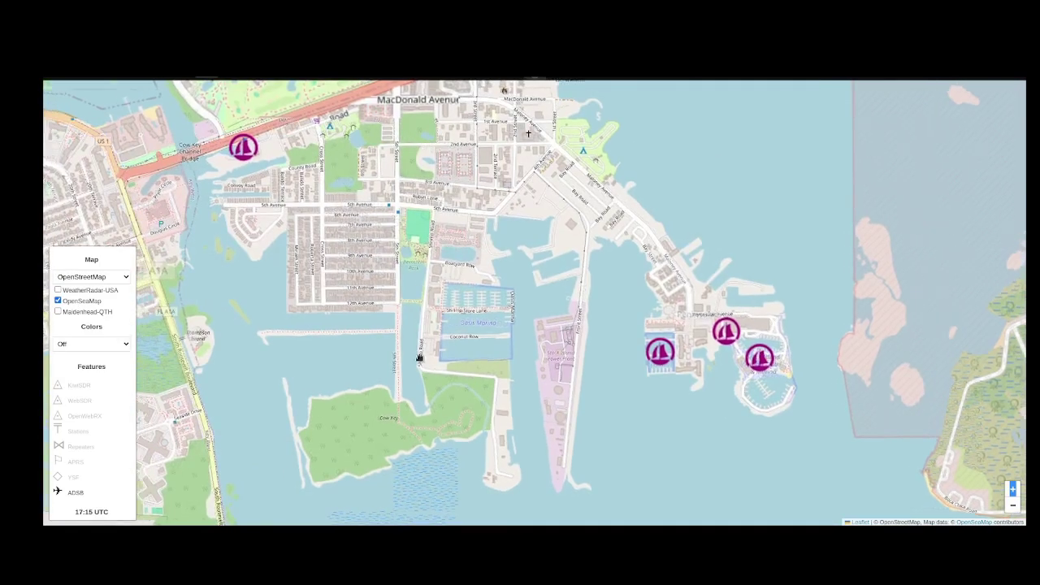
left_click_drag(420, 357, 514, 372)
Turn off the OpenSeaMap overlay and return to a wide map view of southern Florida.
scroll(489, 369, "down", 2)
scroll(476, 366, "down", 2)
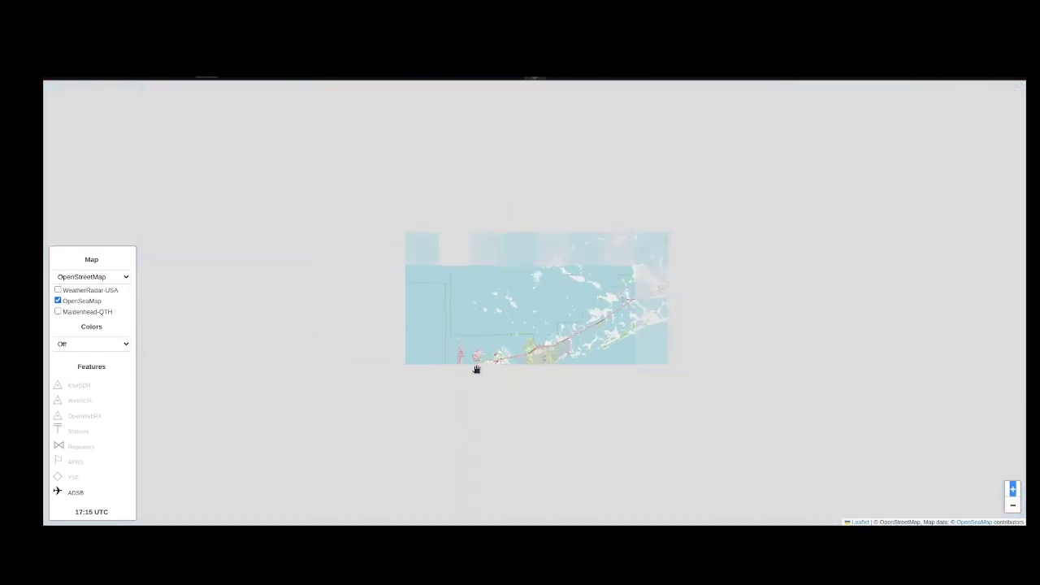
left_click(91, 303)
scroll(433, 360, "down", 3)
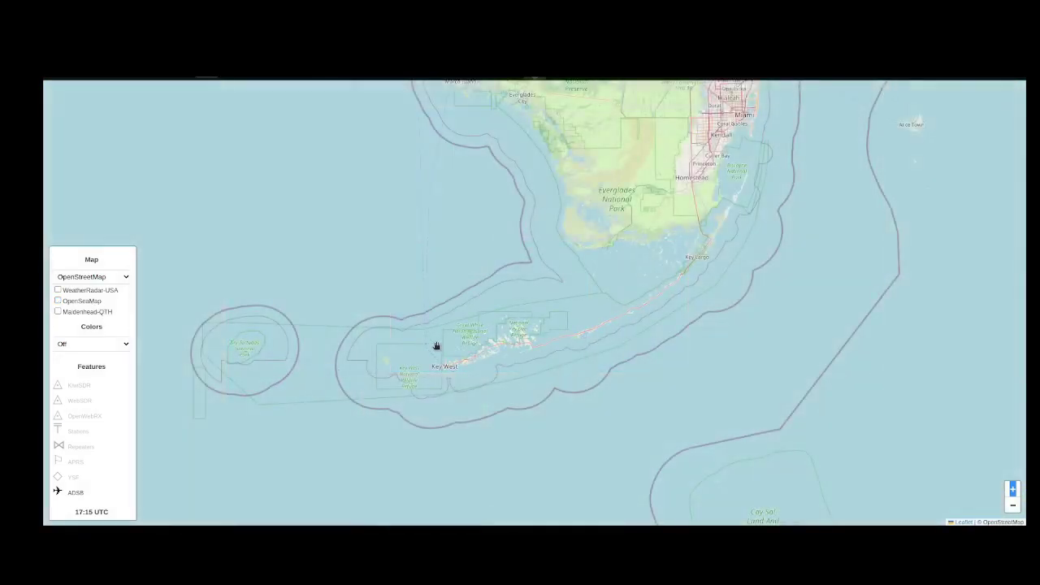
Show the YSF and APRS feature layers on the map of the United States, alongside the aircraft around Texas.
left_click_drag(436, 341, 801, 339)
scroll(606, 355, "down", 3)
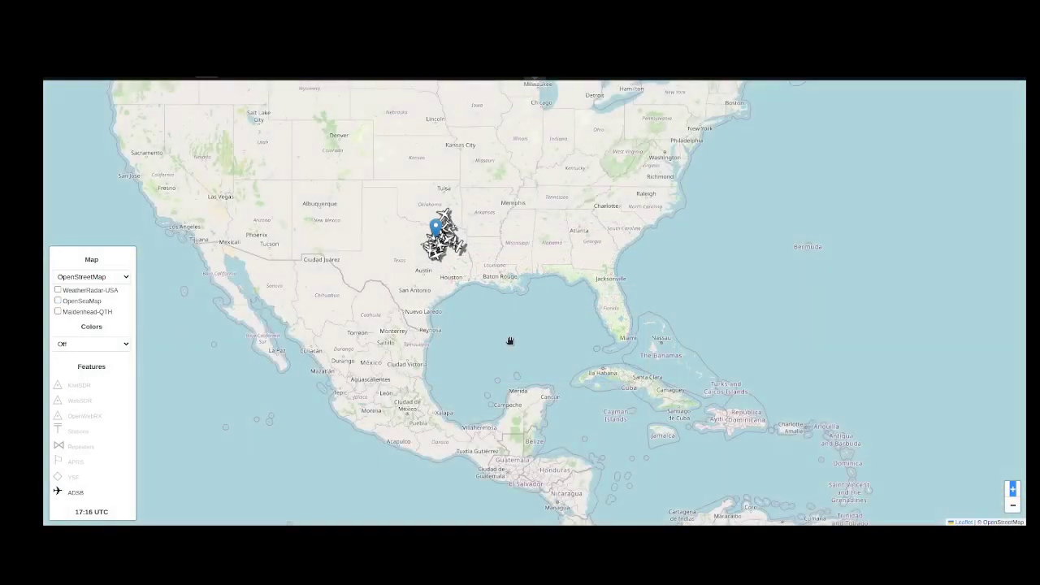
left_click_drag(509, 341, 510, 453)
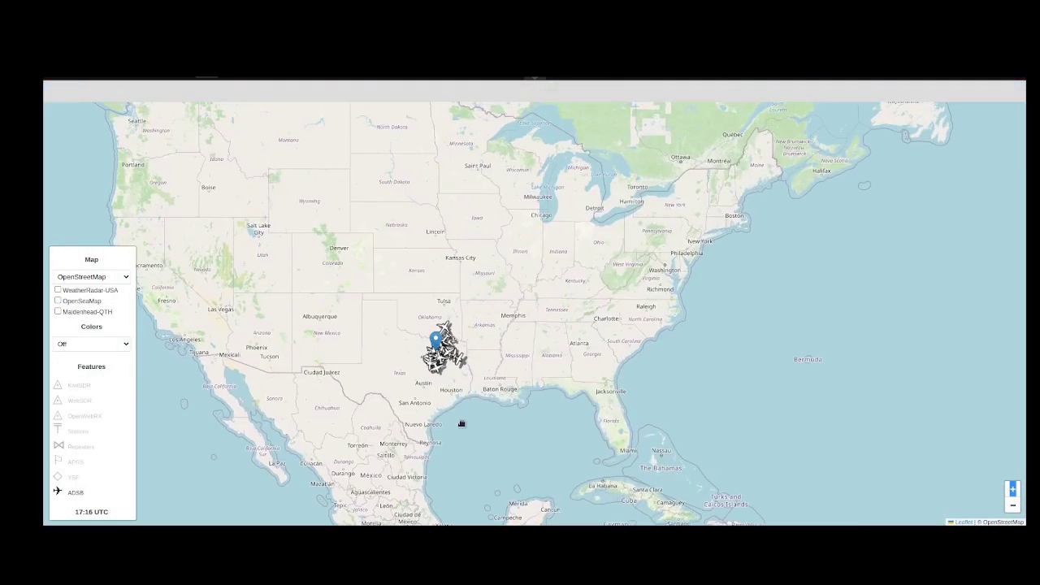
left_click(76, 480)
left_click(76, 462)
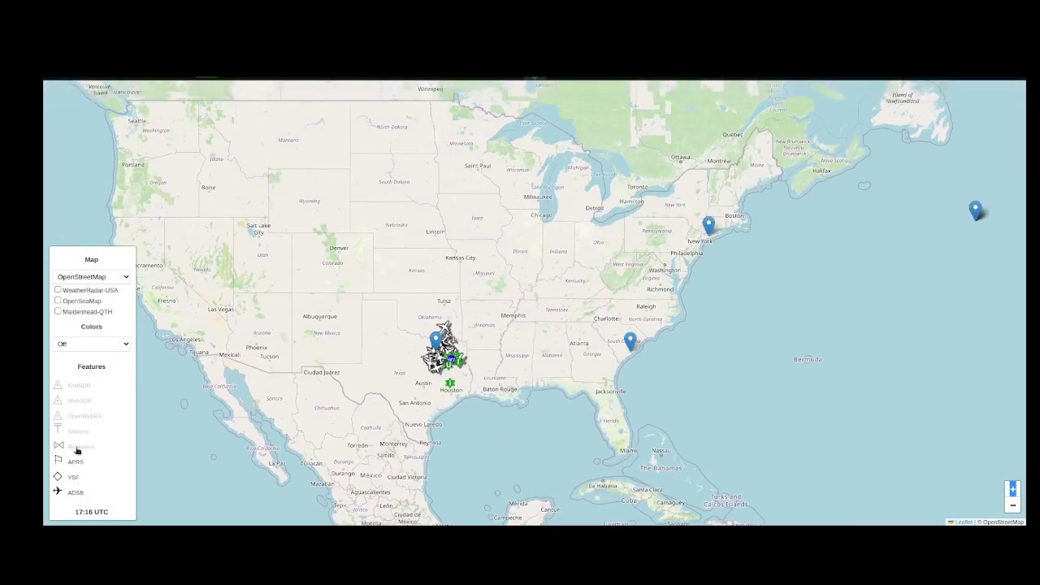
left_click_drag(413, 313, 520, 295)
scroll(507, 297, "up", 1)
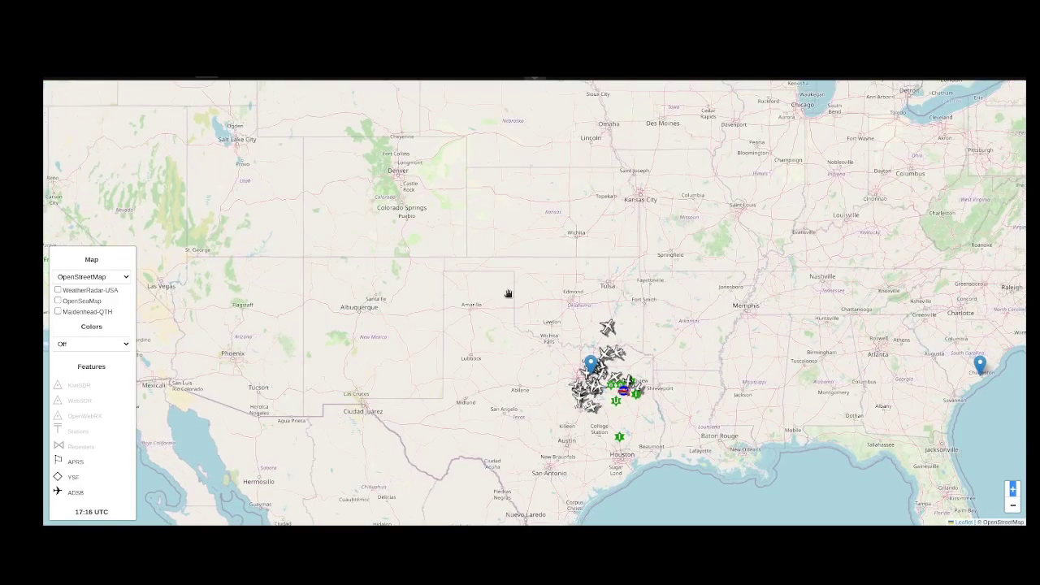